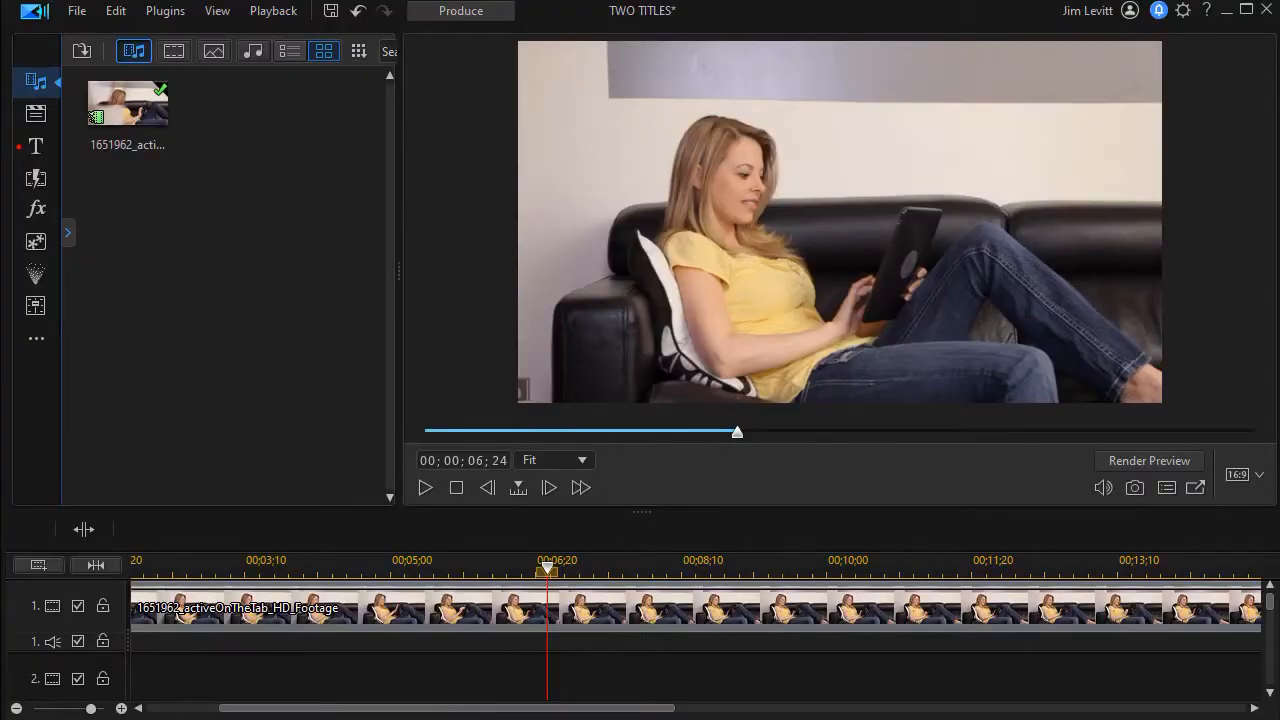
Step: Place the Default text title at the start of video track 2 and extend its duration to 00;00;13;19
click(37, 148)
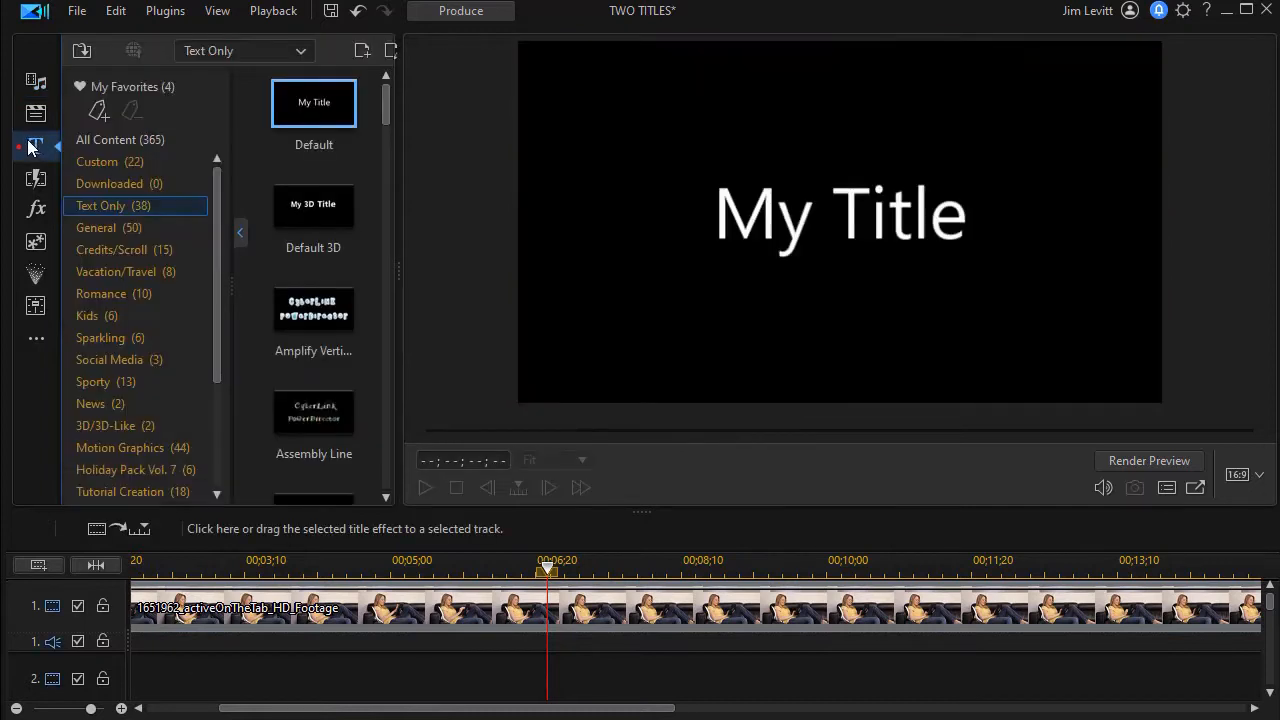
drag(310, 100, 151, 668)
drag(80, 686, 55, 604)
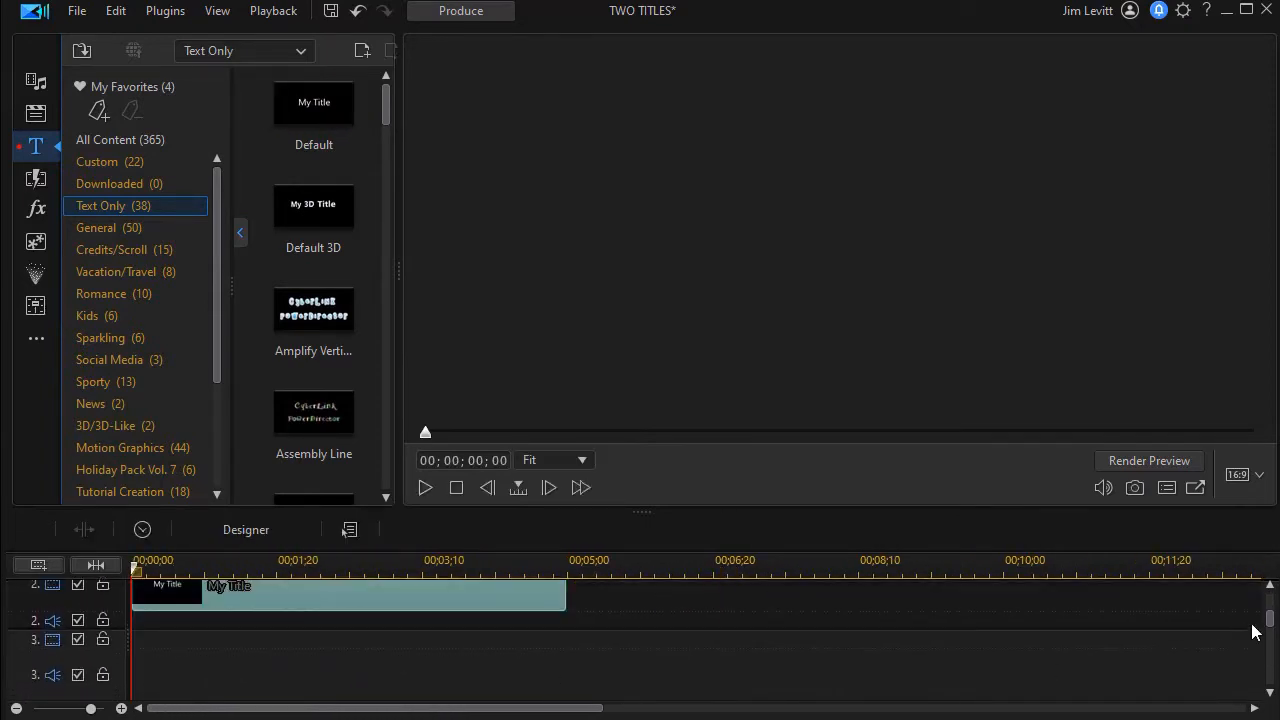
drag(1267, 614, 1267, 604)
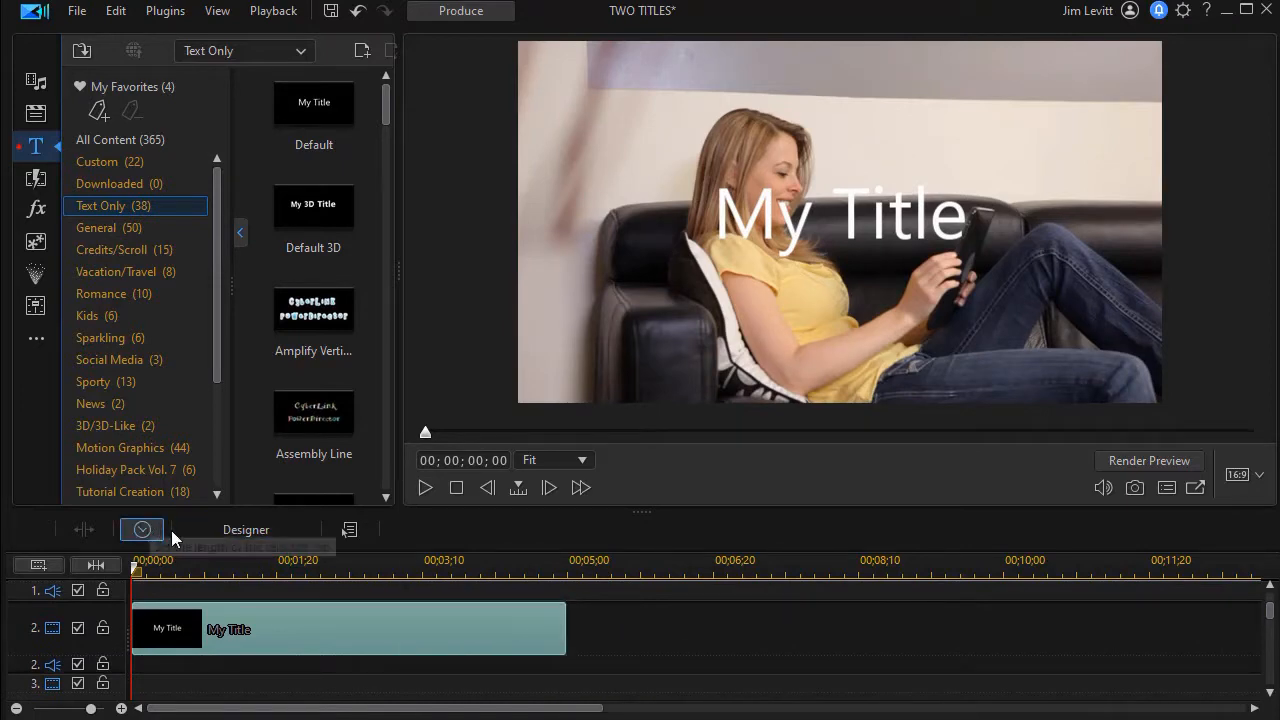
drag(566, 625, 1178, 638)
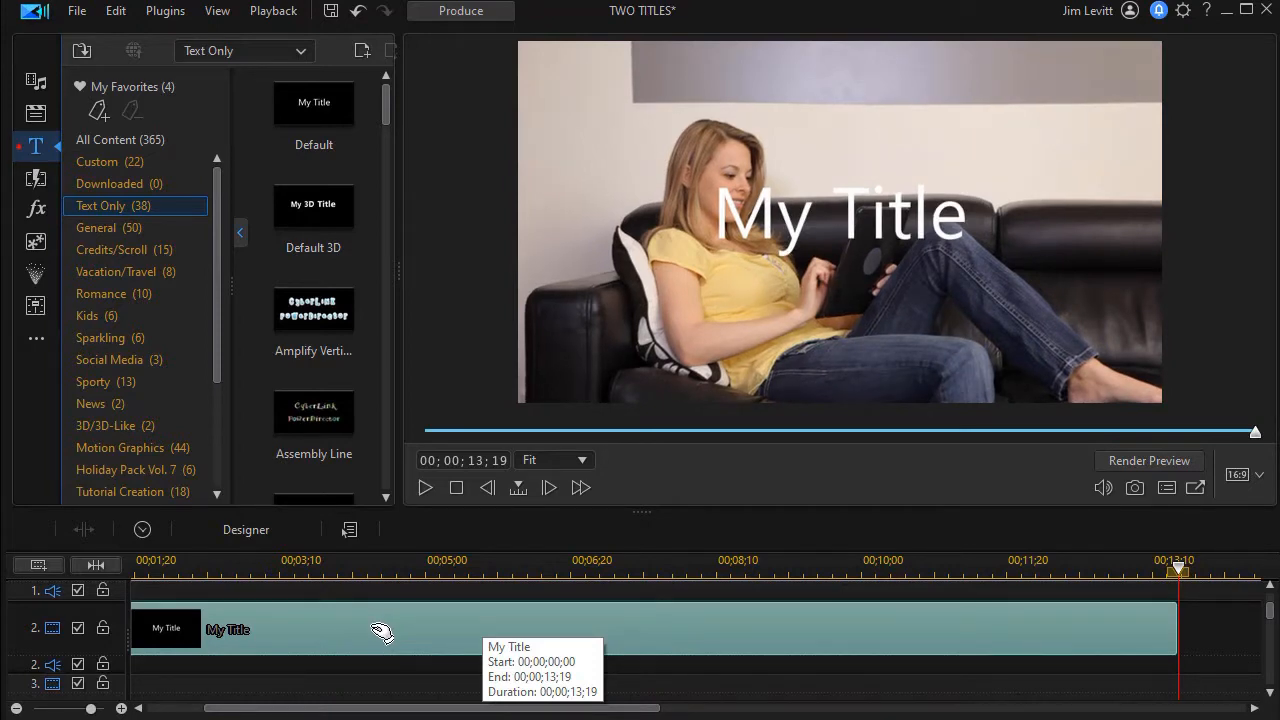
Step: Open the title on track 2 in the Title Designer and replace its text with ONLINE SAVINGS
double_click(383, 632)
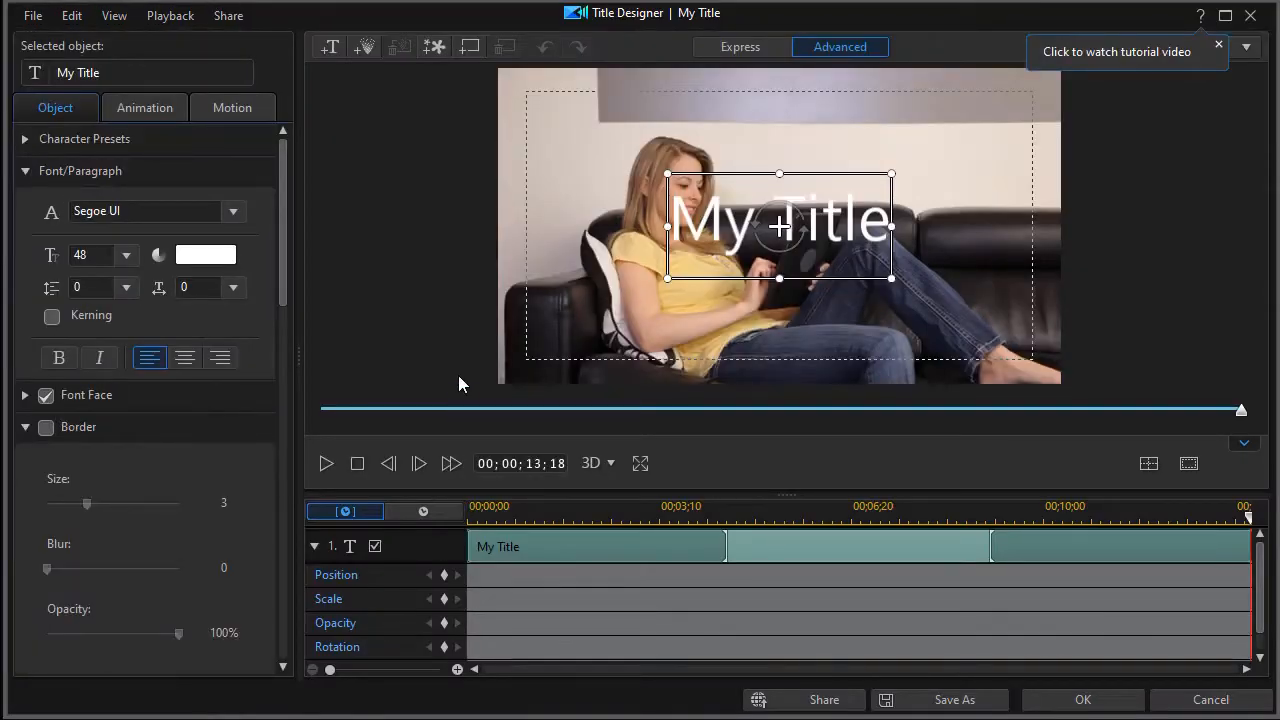
click(692, 213)
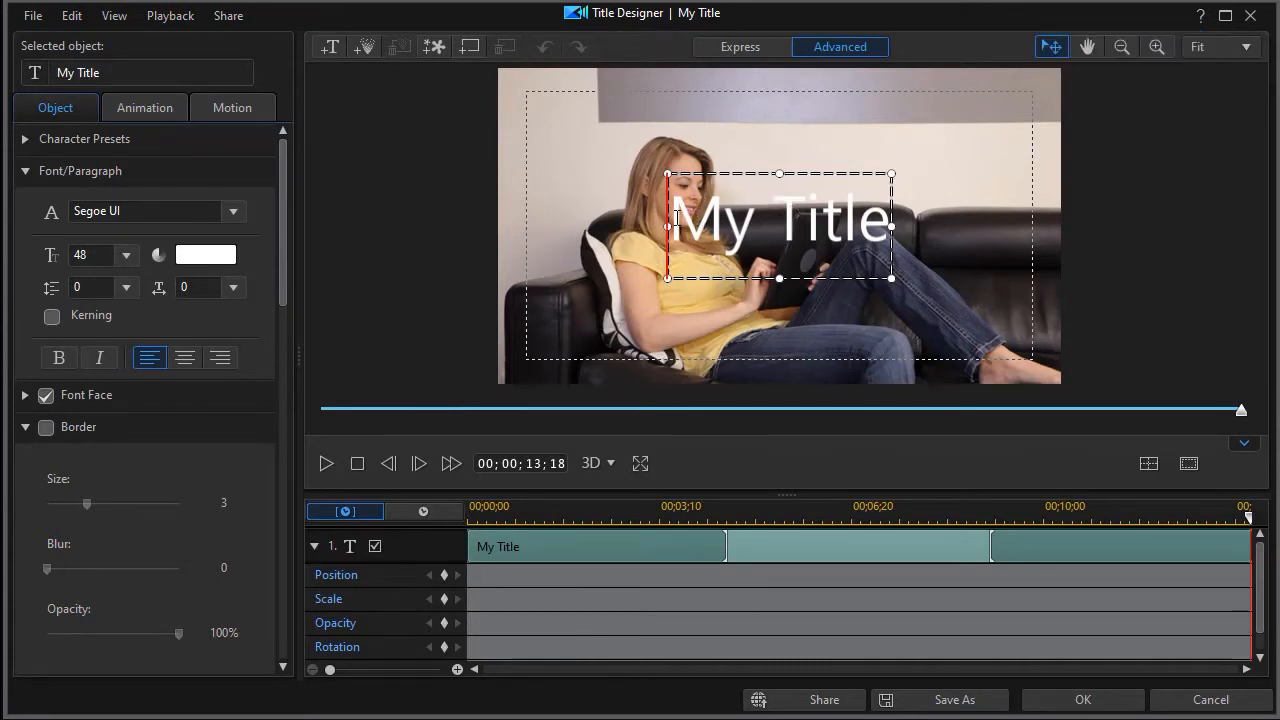
key(ctrl+a)
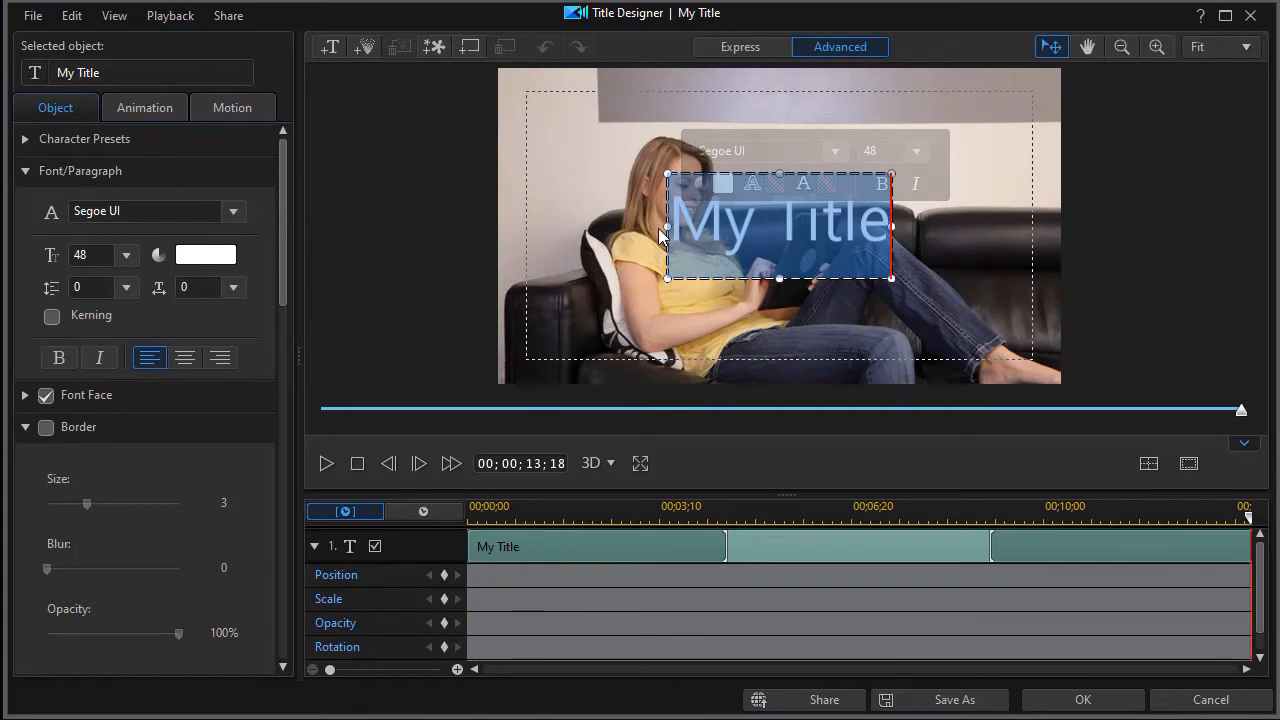
text(ONLINE SAVINGS)
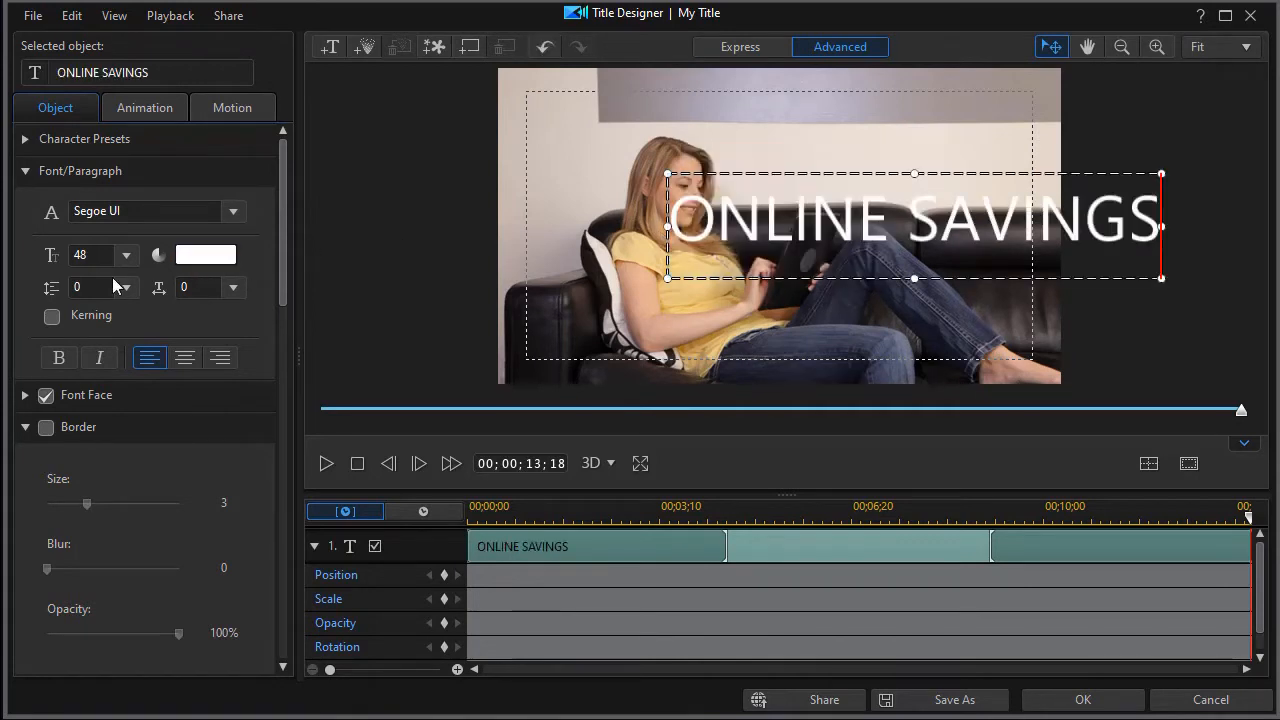
Step: Make the whole ONLINE SAVINGS text bold and set its font size to 22
double_click(722, 220)
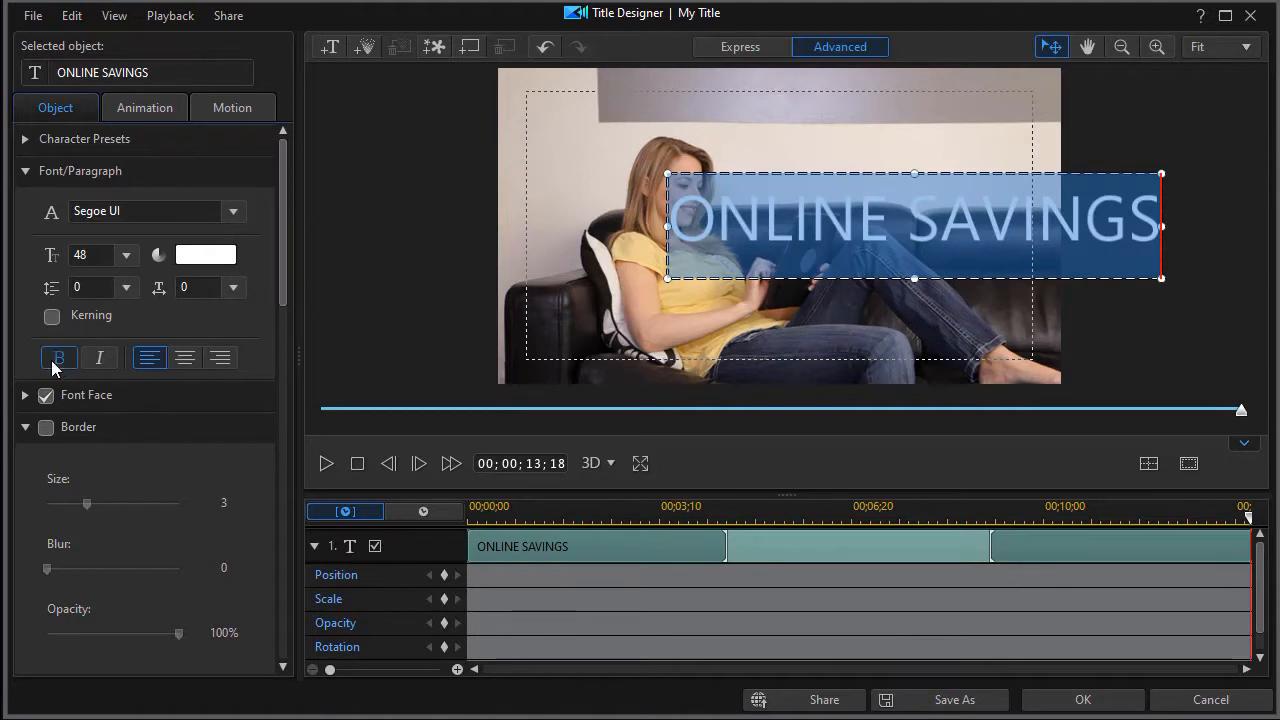
click(56, 359)
click(126, 256)
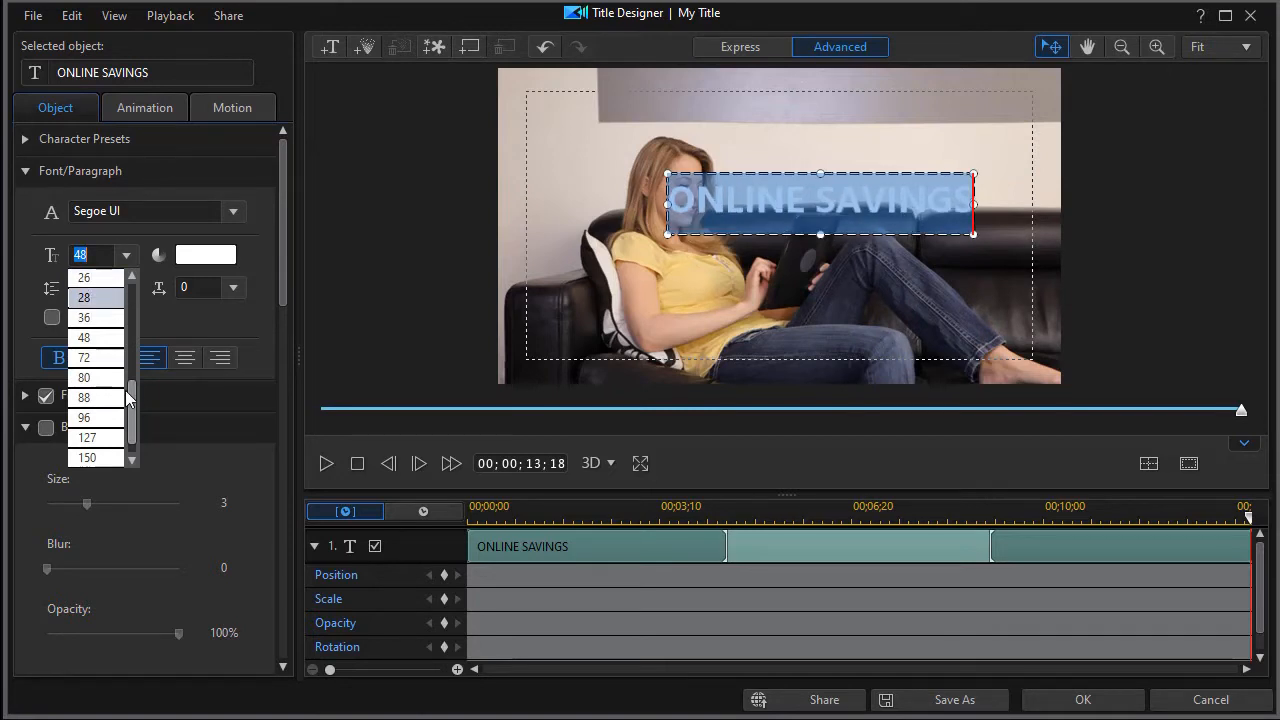
drag(128, 390, 131, 375)
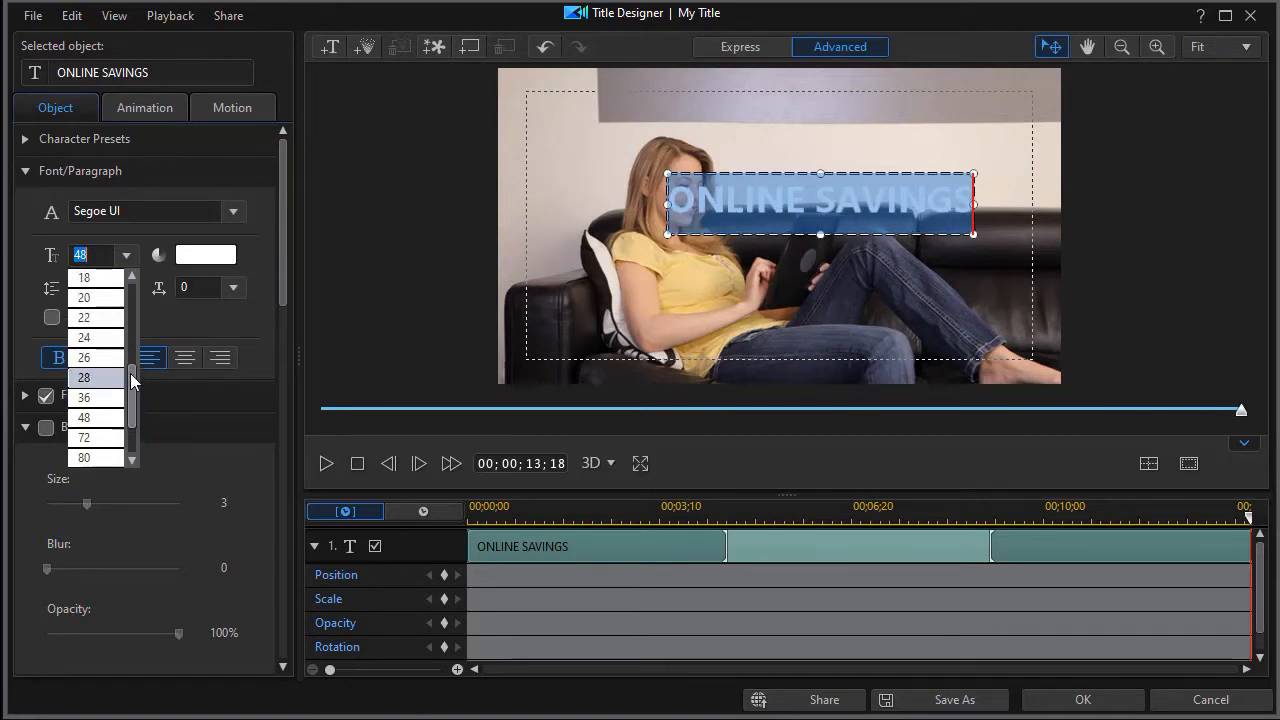
click(102, 318)
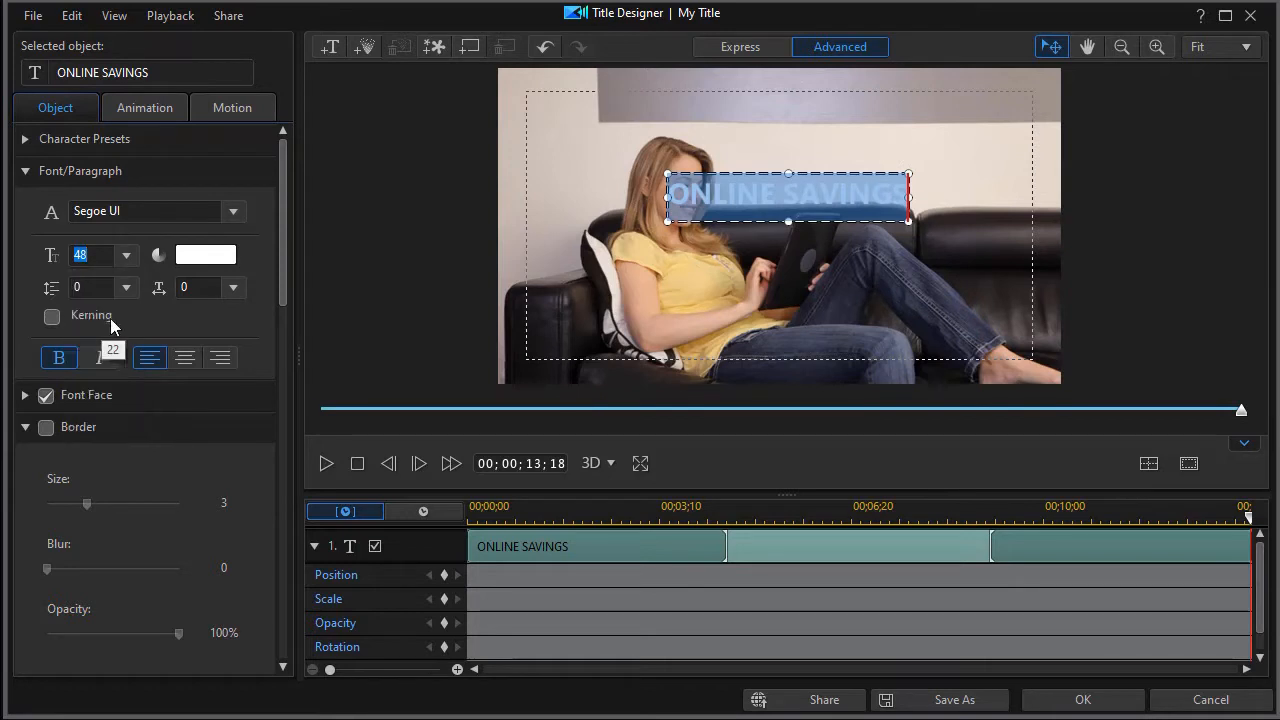
Step: Enable a border on the title text with a uniform black color and a size of 2
click(47, 429)
scroll(278, 305, down, 5)
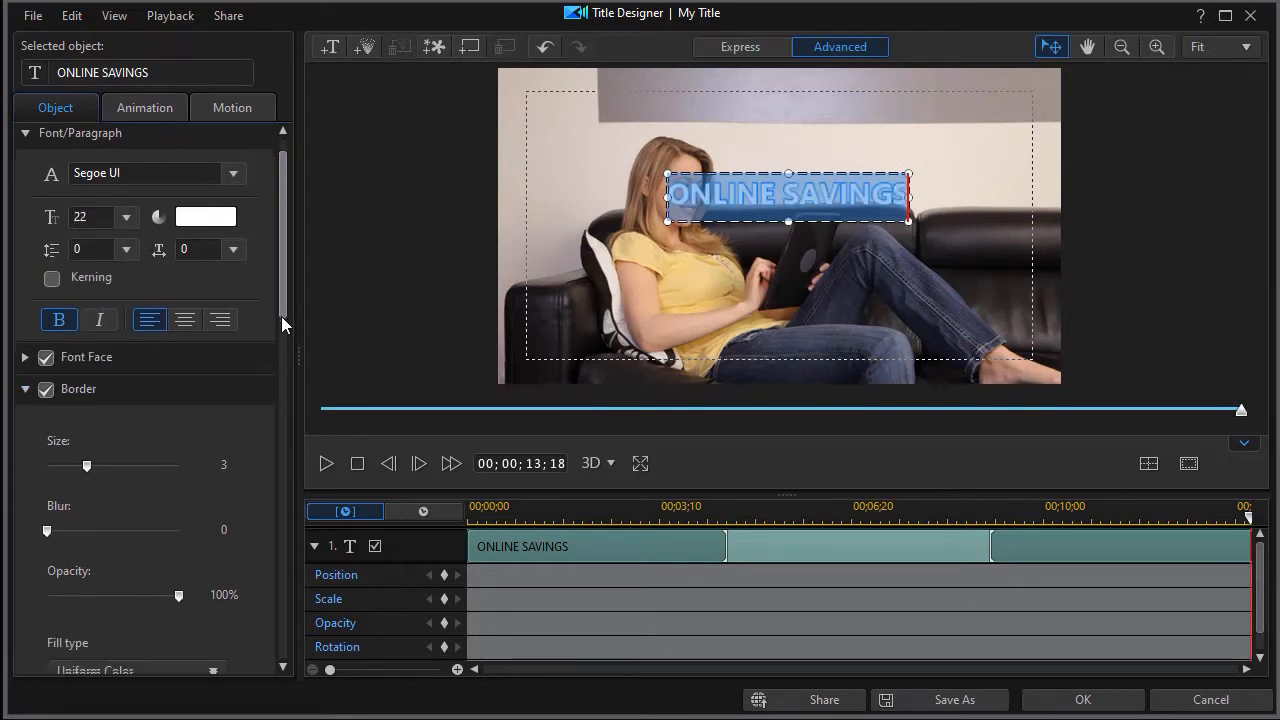
click(234, 460)
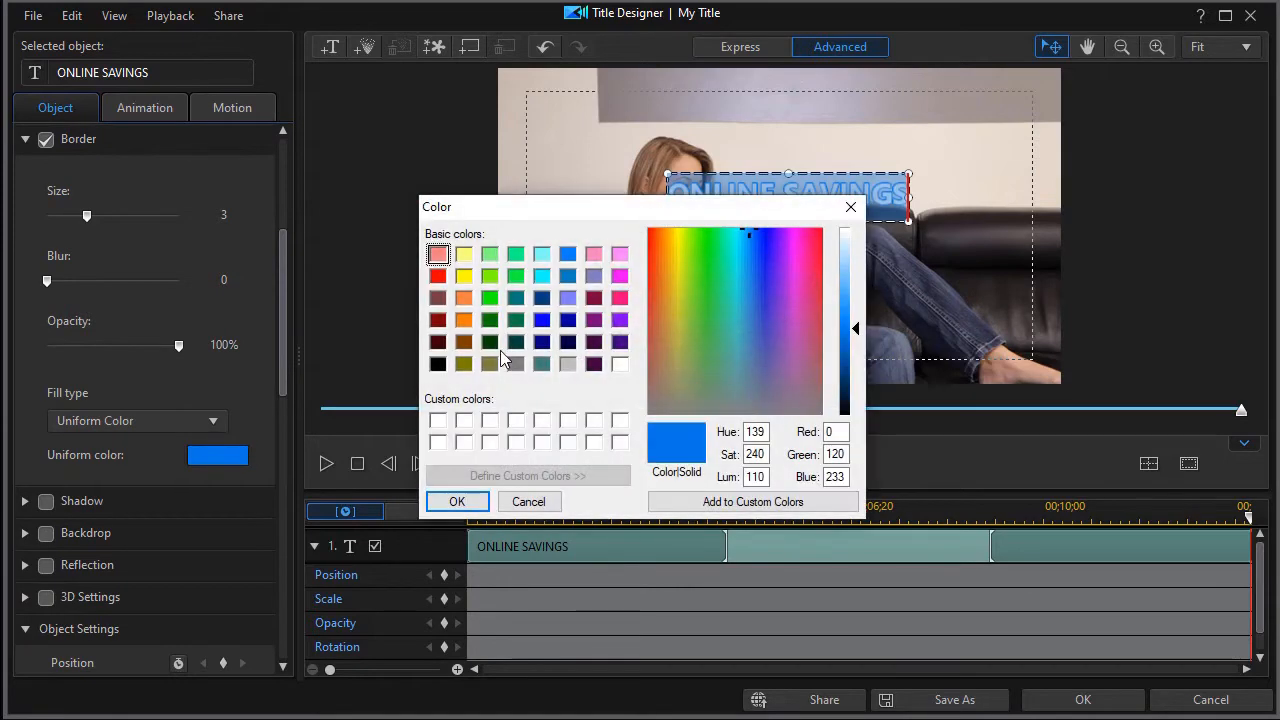
click(438, 364)
click(456, 502)
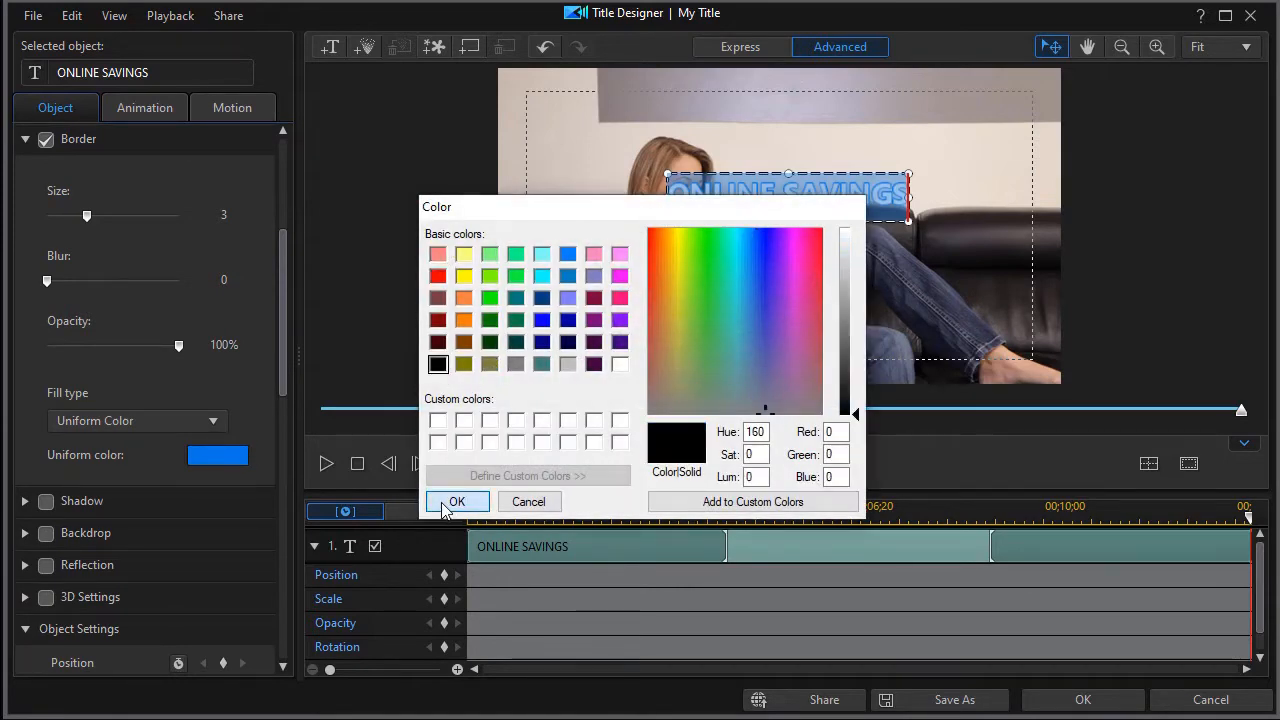
drag(87, 215, 77, 217)
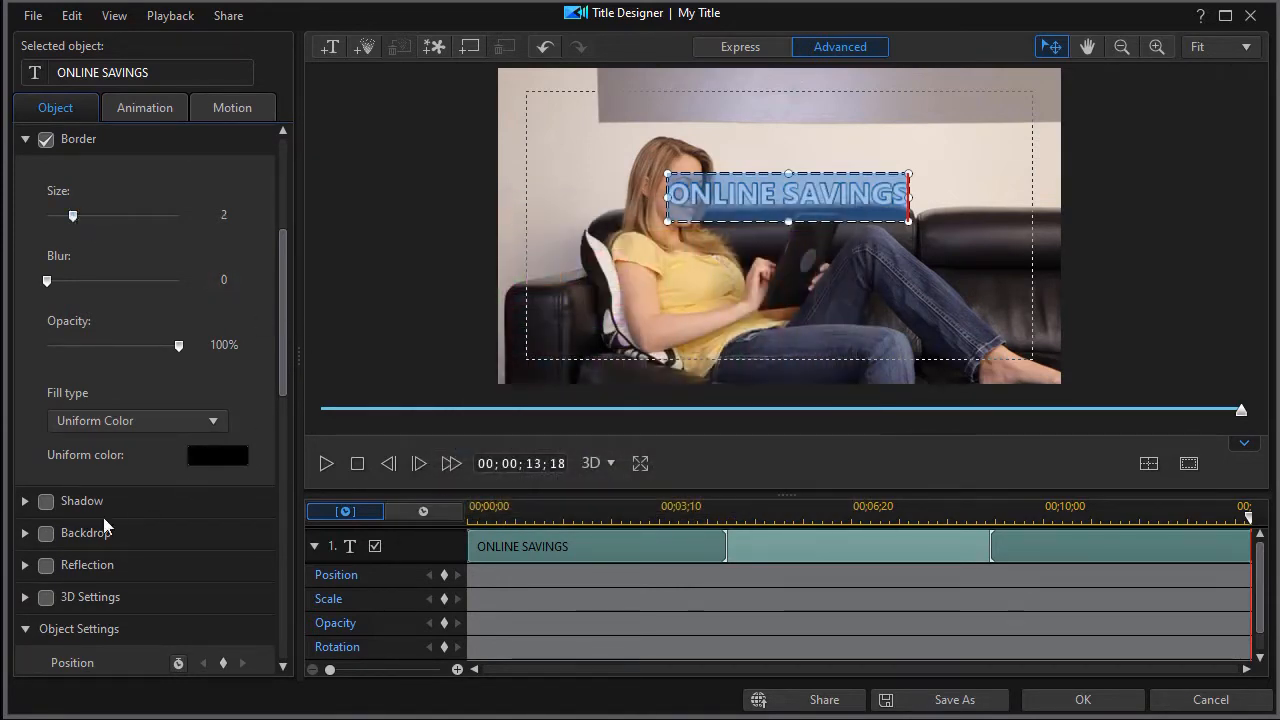
Step: Enable the title's shadow and set the shadow distance to 2.0
click(47, 502)
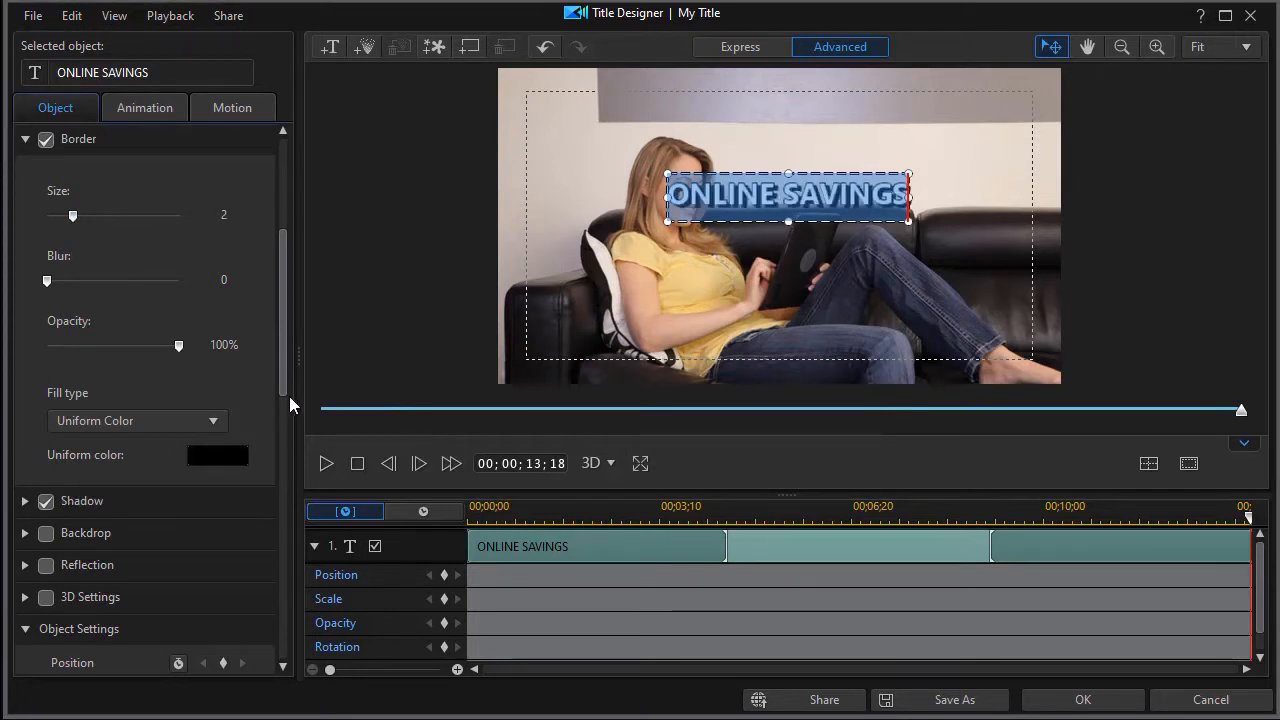
click(25, 502)
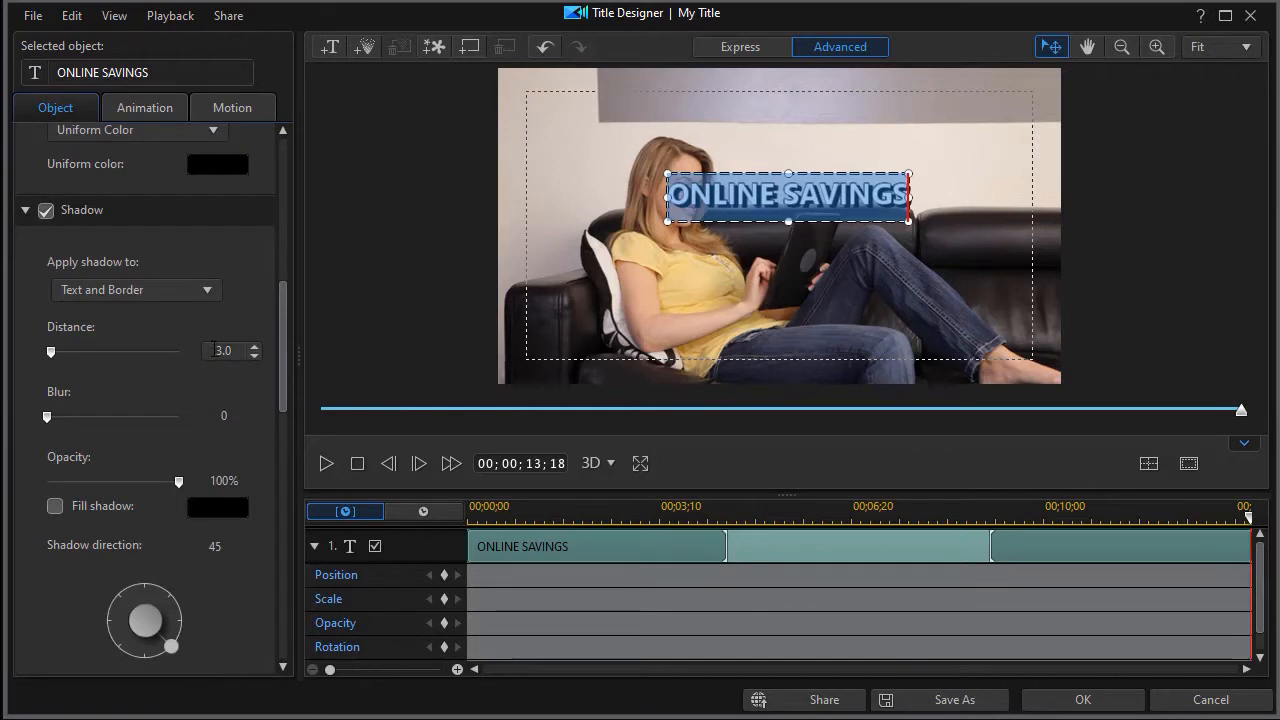
text(2)
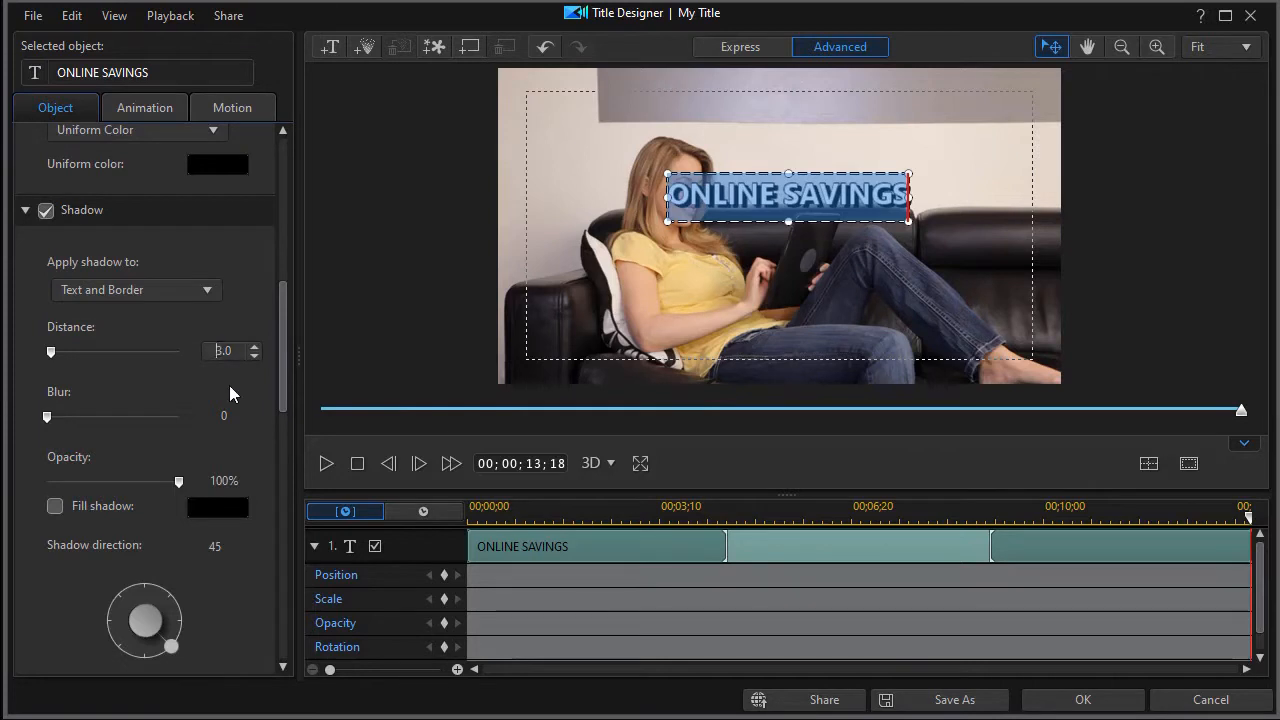
key(Delete)
key(Delete)
mouse_move(283, 377)
mouse_down()
mouse_move(297, 449)
mouse_move(290, 389)
mouse_up()
Step: Move the title to the safe zone's left edge, slightly below the frame's middle, and turn on grid lines dividing the frame into quarters
click(740, 195)
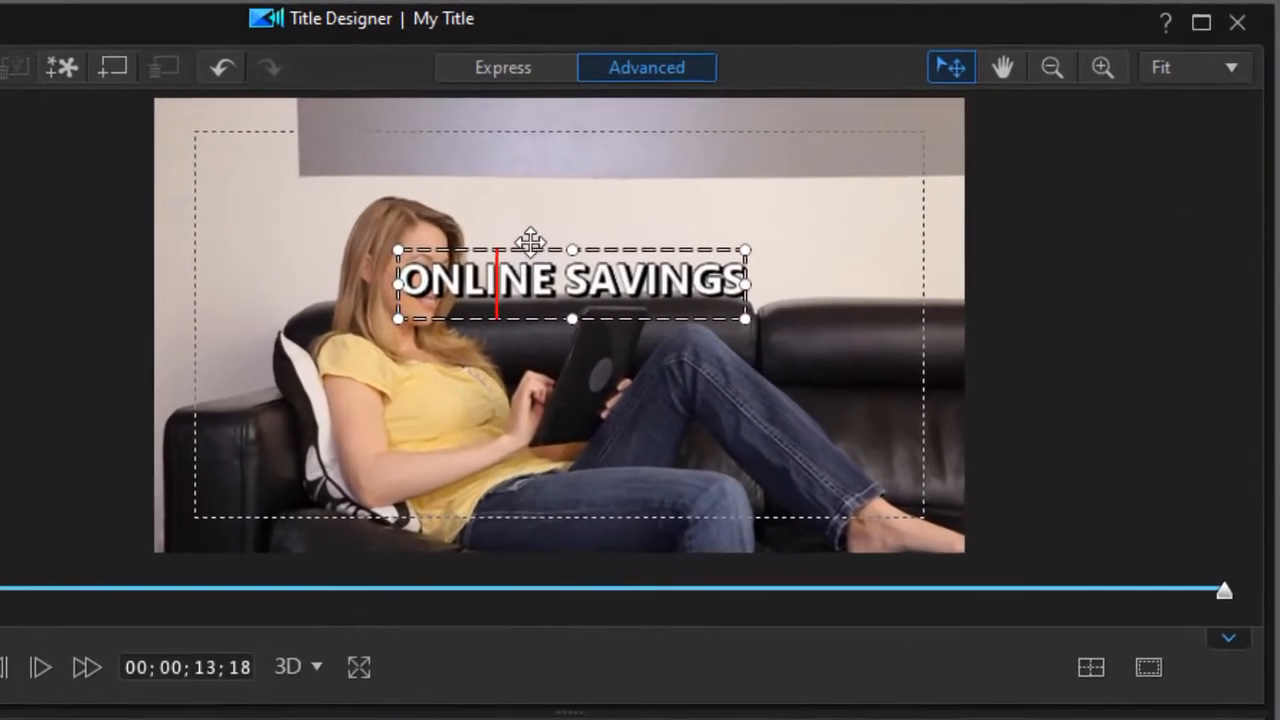
drag(522, 248, 319, 366)
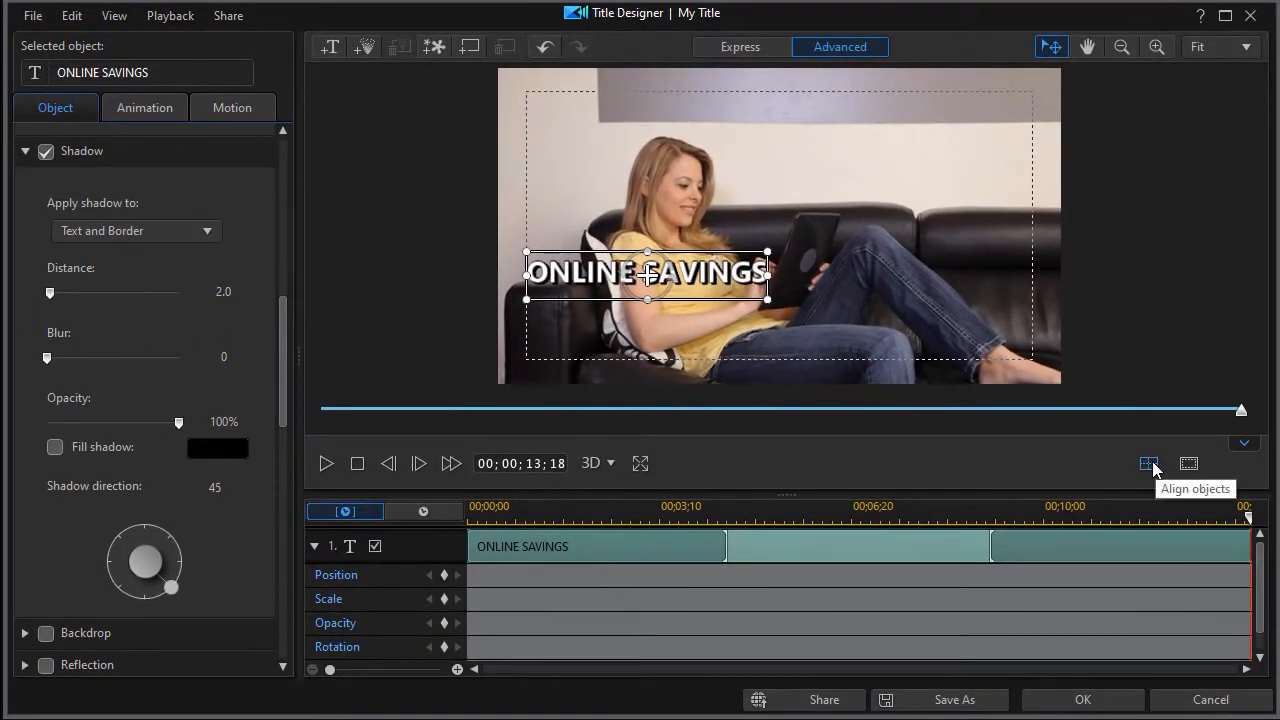
click(1188, 464)
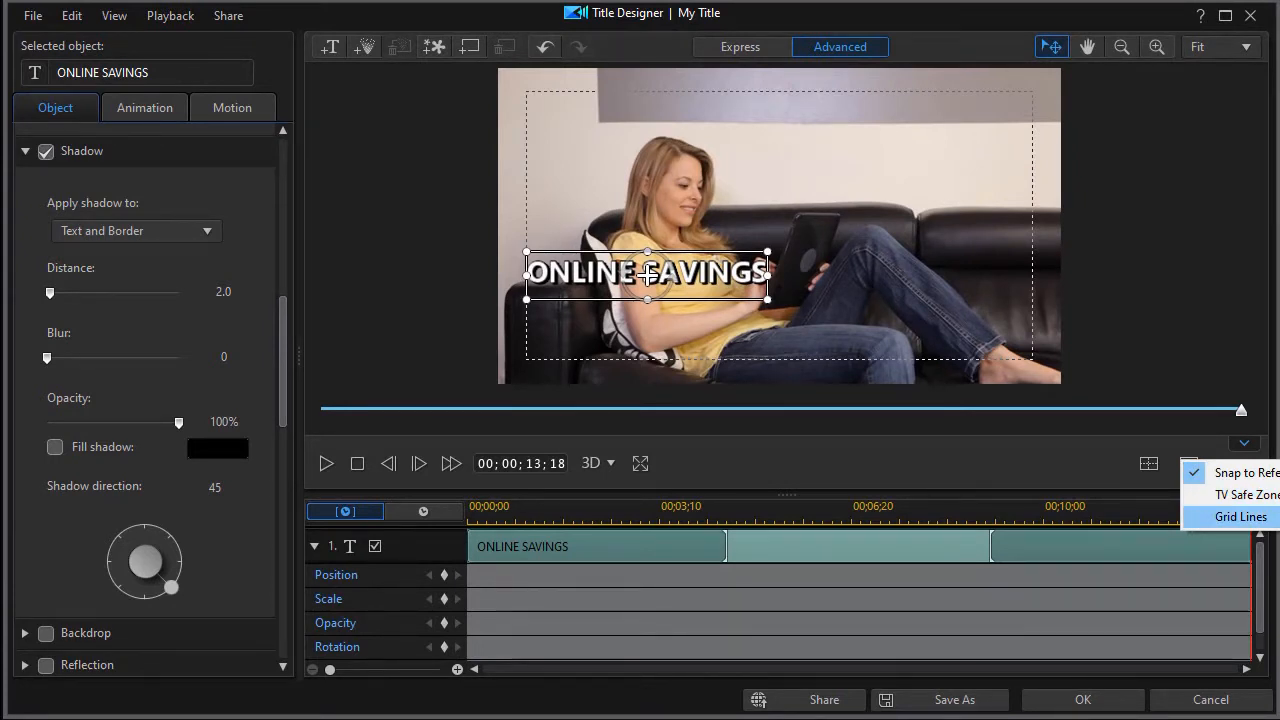
click(1241, 516)
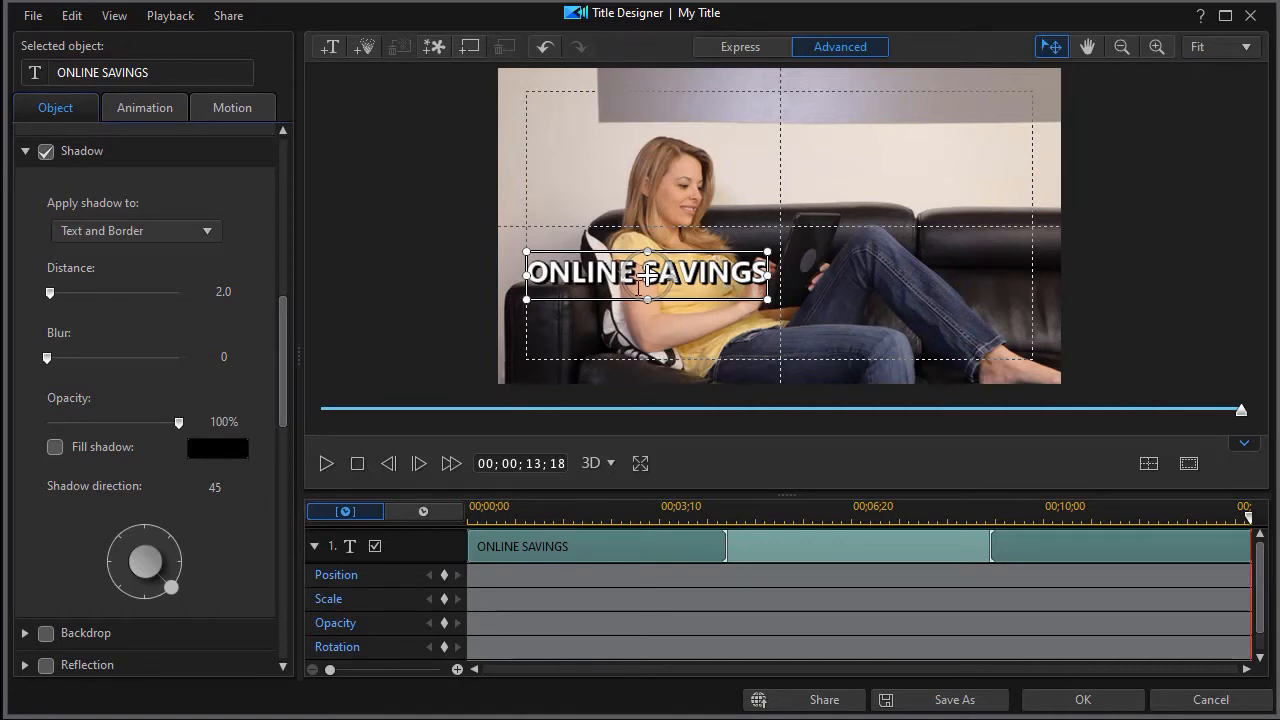
Step: Enable the Title Reveal Mask, unlock its aspect ratio and shrink it around the title to about 0.500 width and 0.294 height
drag(280, 370, 290, 603)
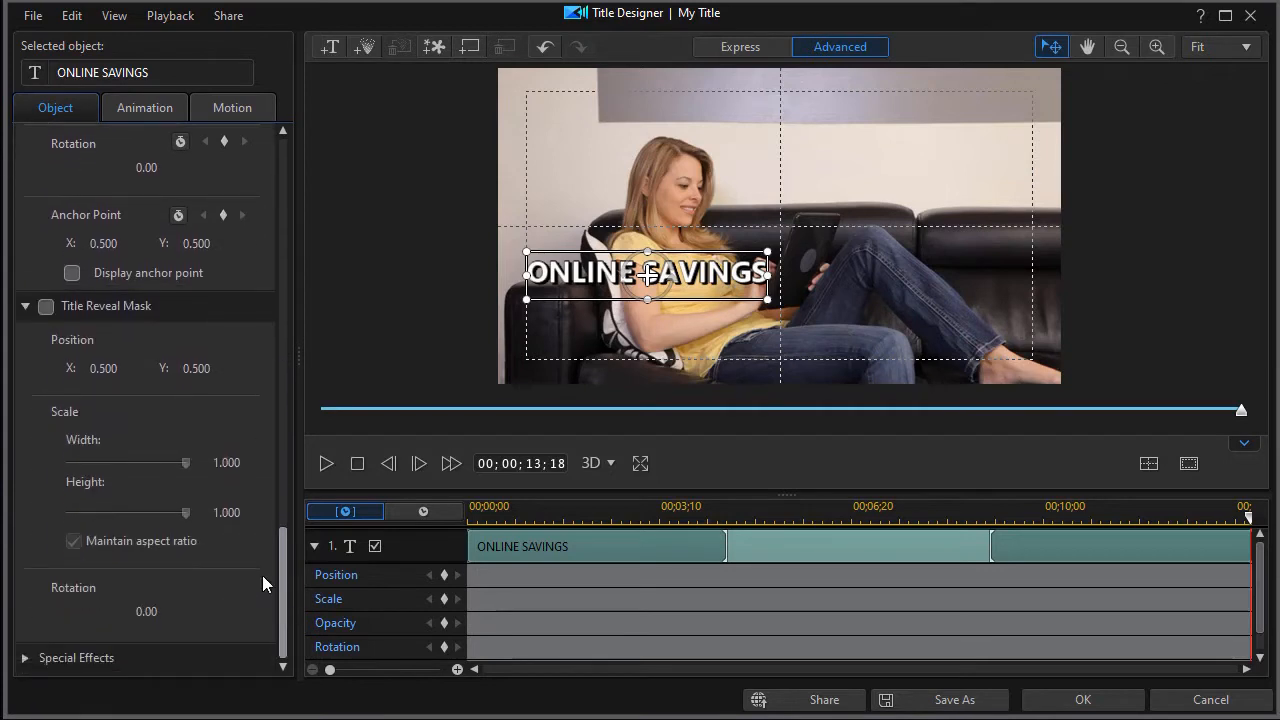
click(46, 308)
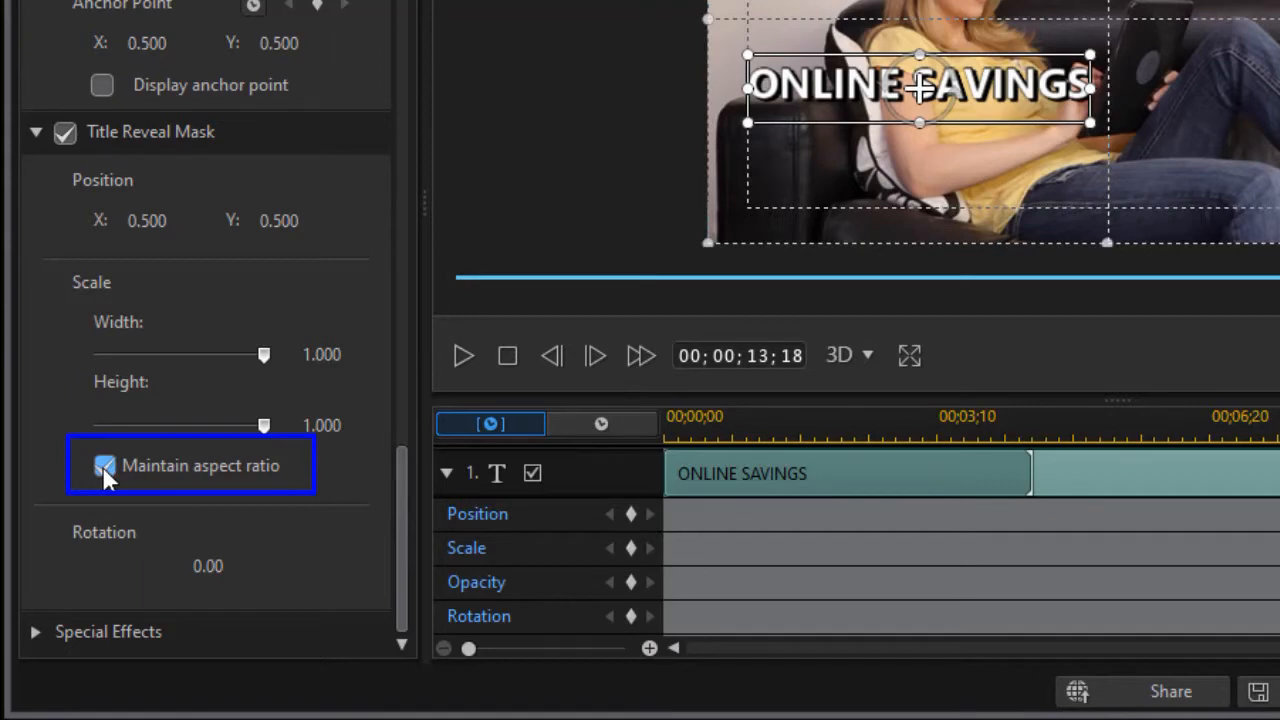
click(104, 466)
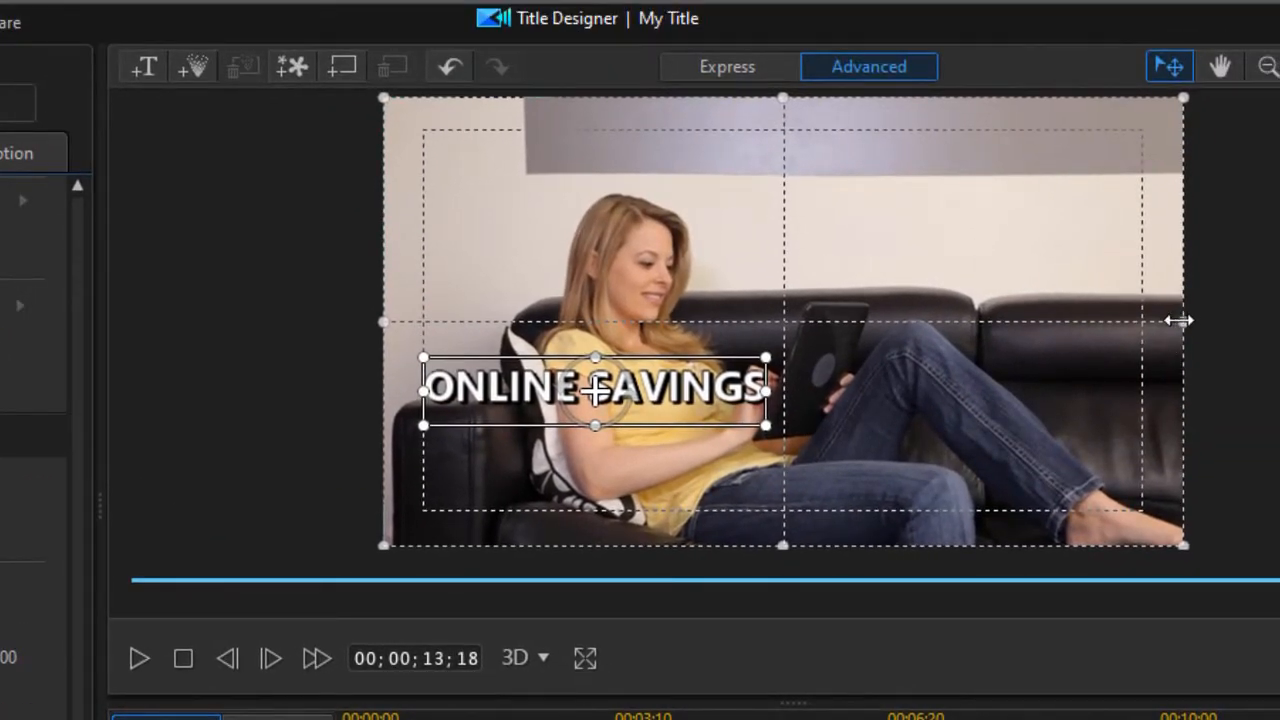
drag(1229, 279, 833, 344)
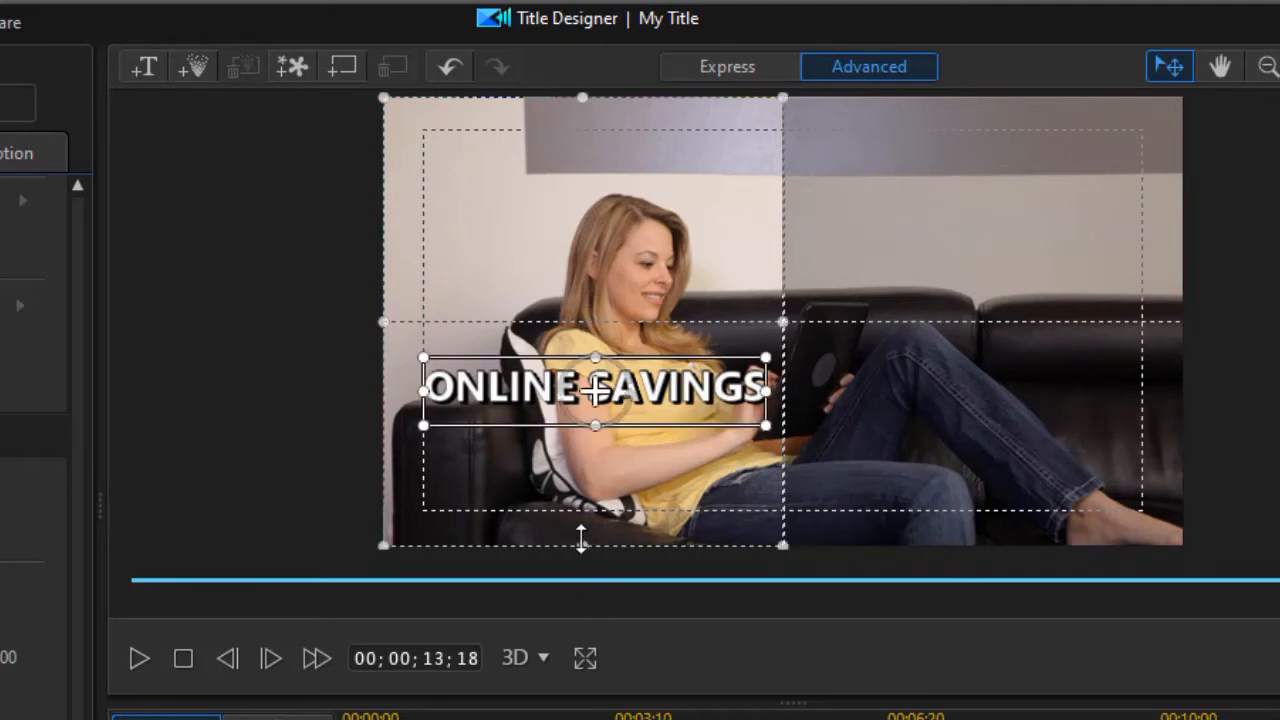
drag(585, 542, 584, 444)
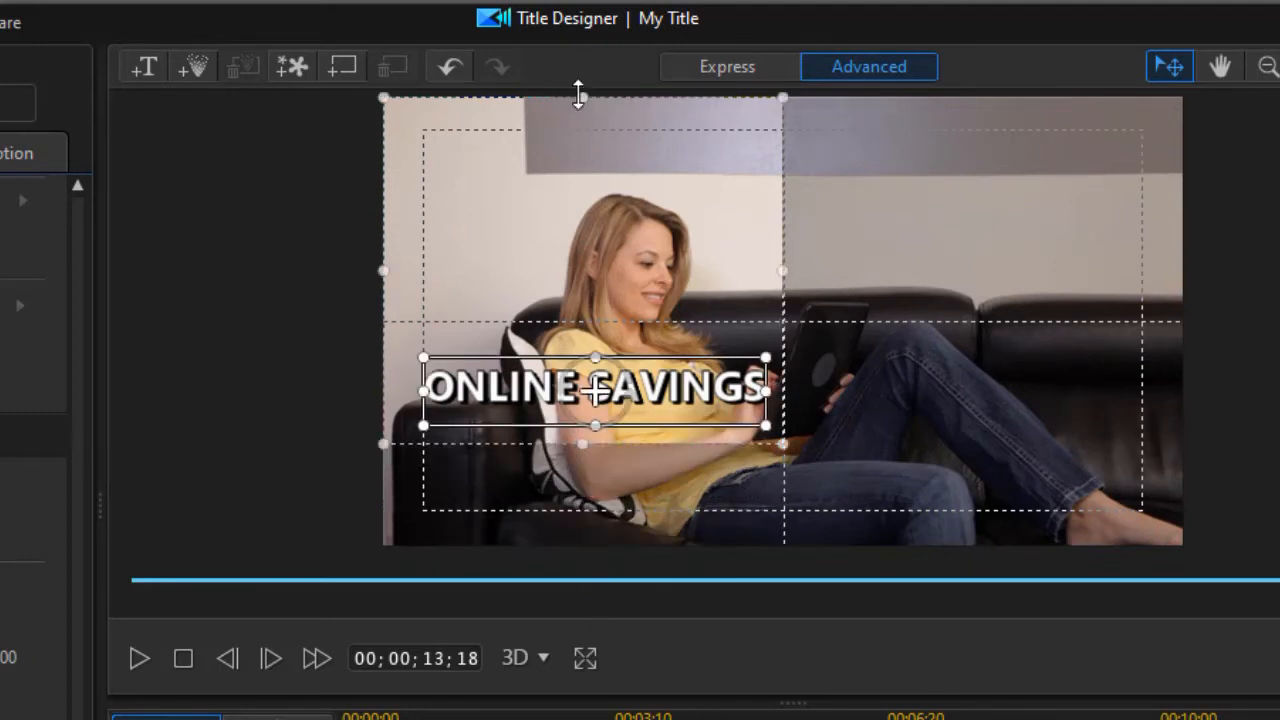
drag(578, 95, 571, 312)
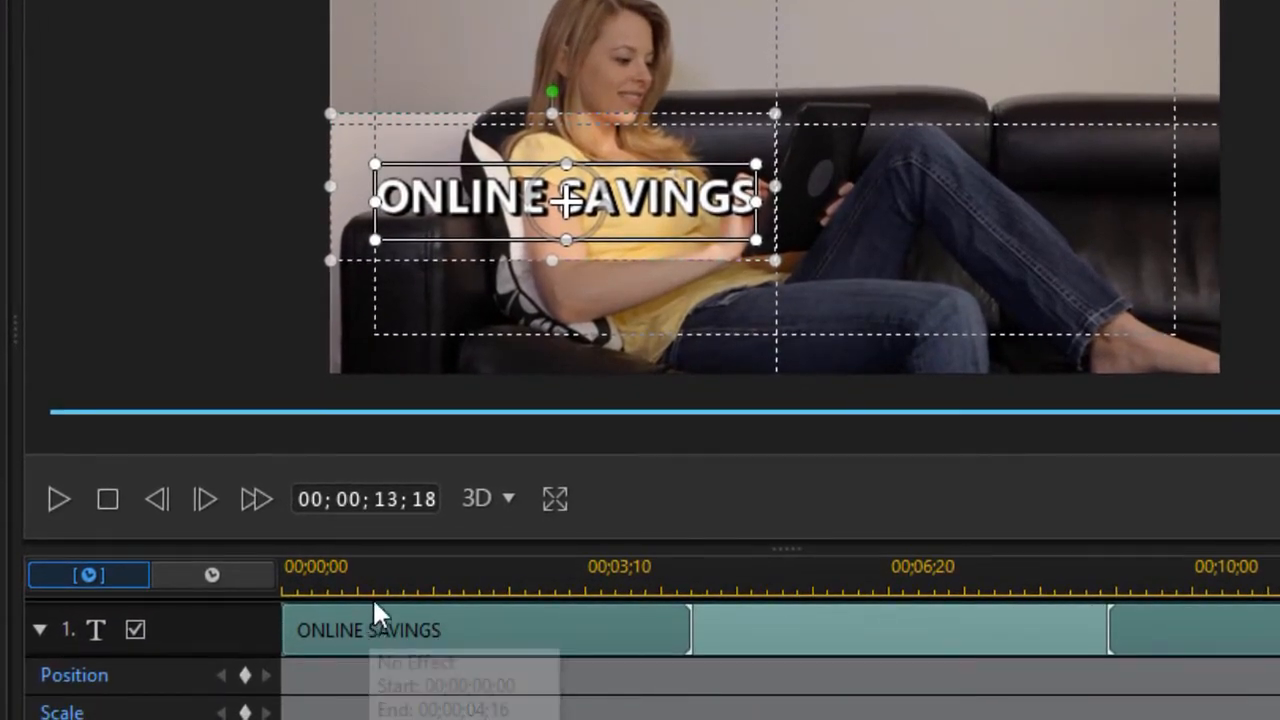
Step: Add a Position keyframe for the ONLINE SAVINGS title at 00;00;02;01
click(371, 593)
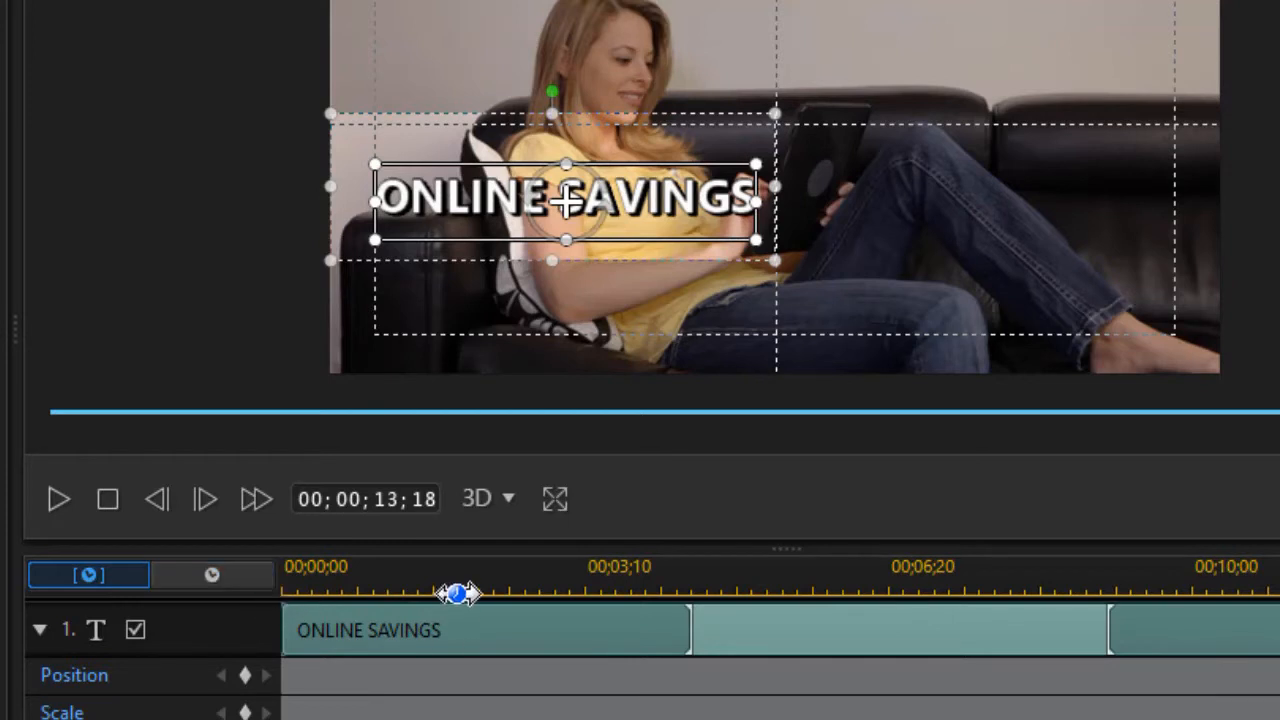
drag(441, 571, 448, 571)
drag(455, 574, 459, 575)
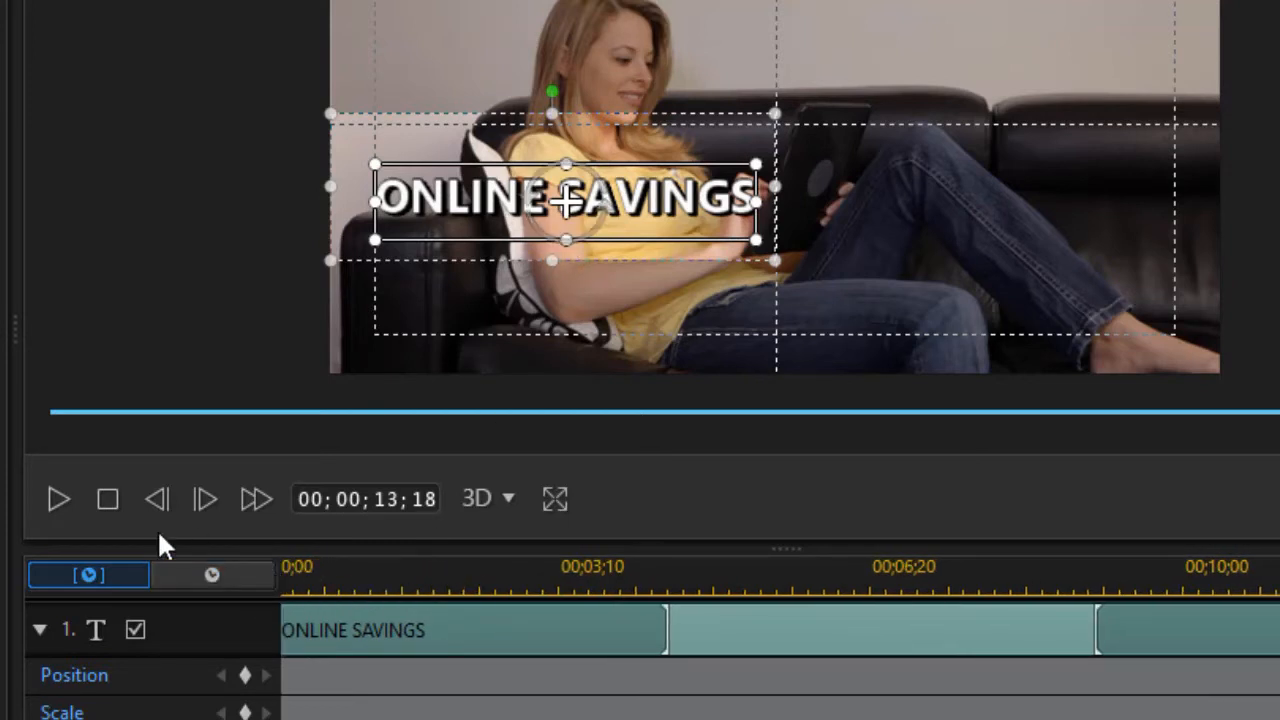
click(110, 499)
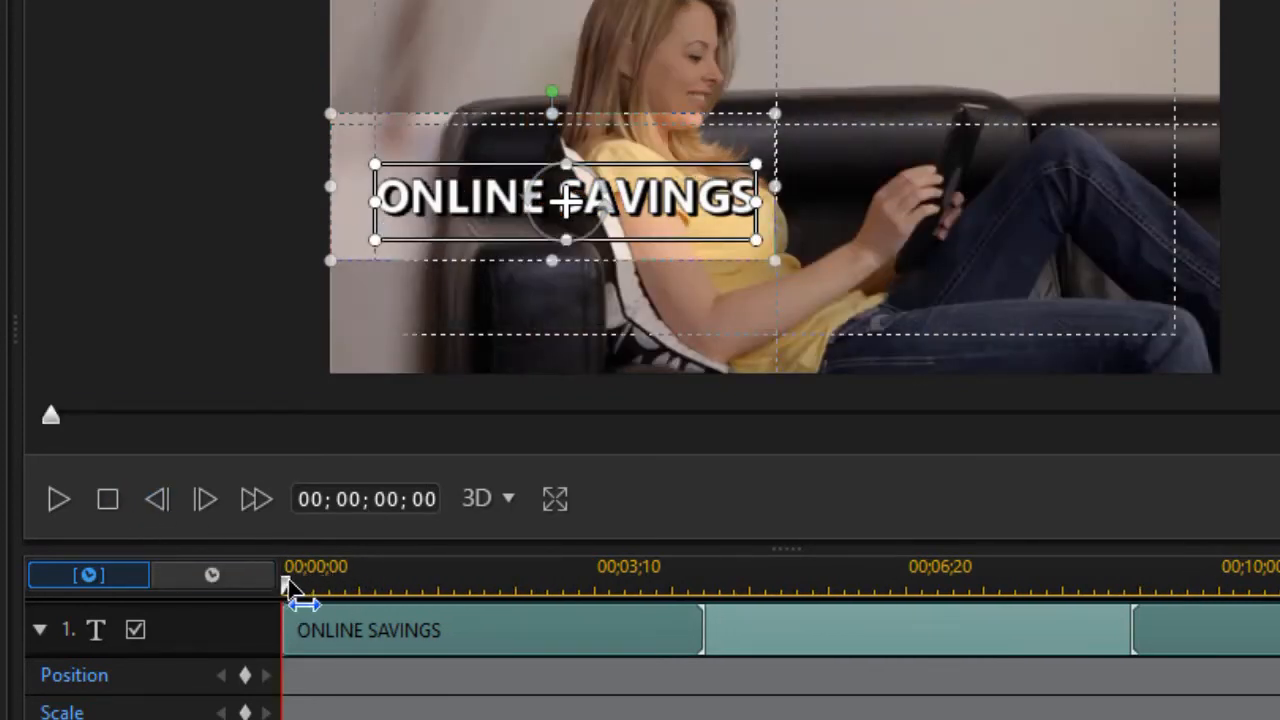
drag(298, 597, 486, 600)
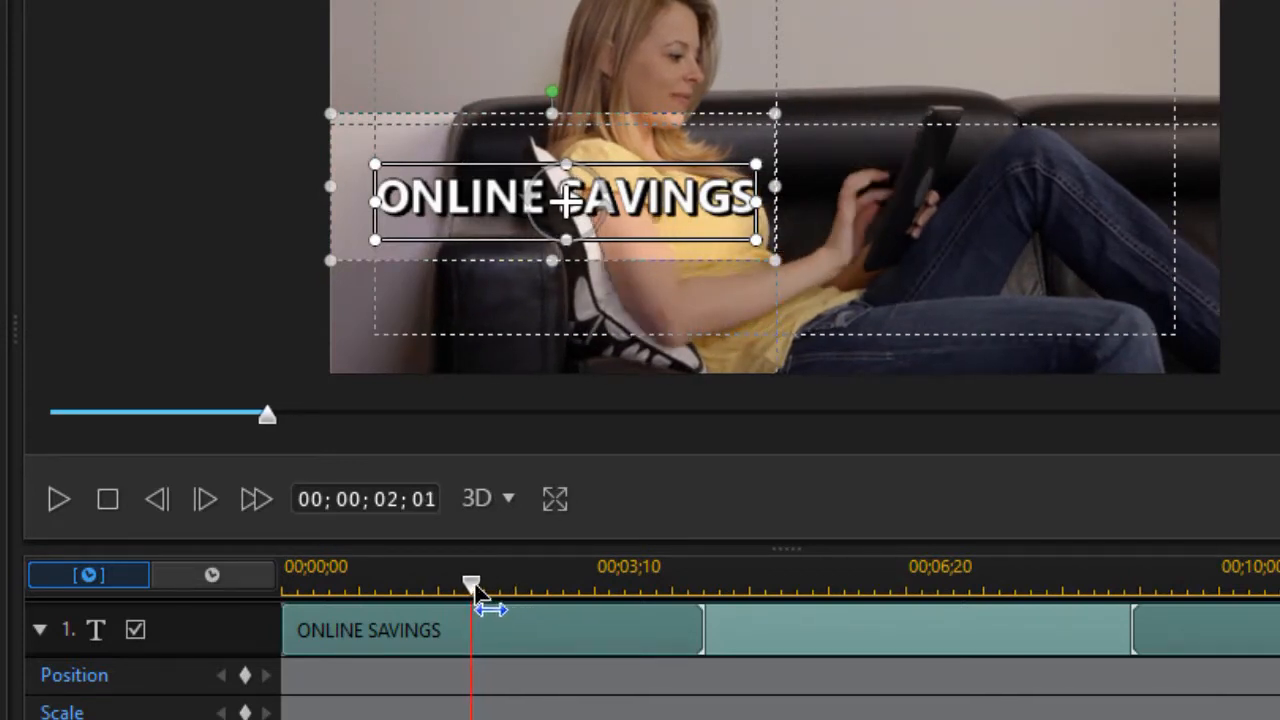
click(246, 676)
click(247, 676)
Step: At 00;00;00;00, move the title horizontally past the reveal mask's right edge to set its starting Position keyframe
drag(480, 590, 217, 632)
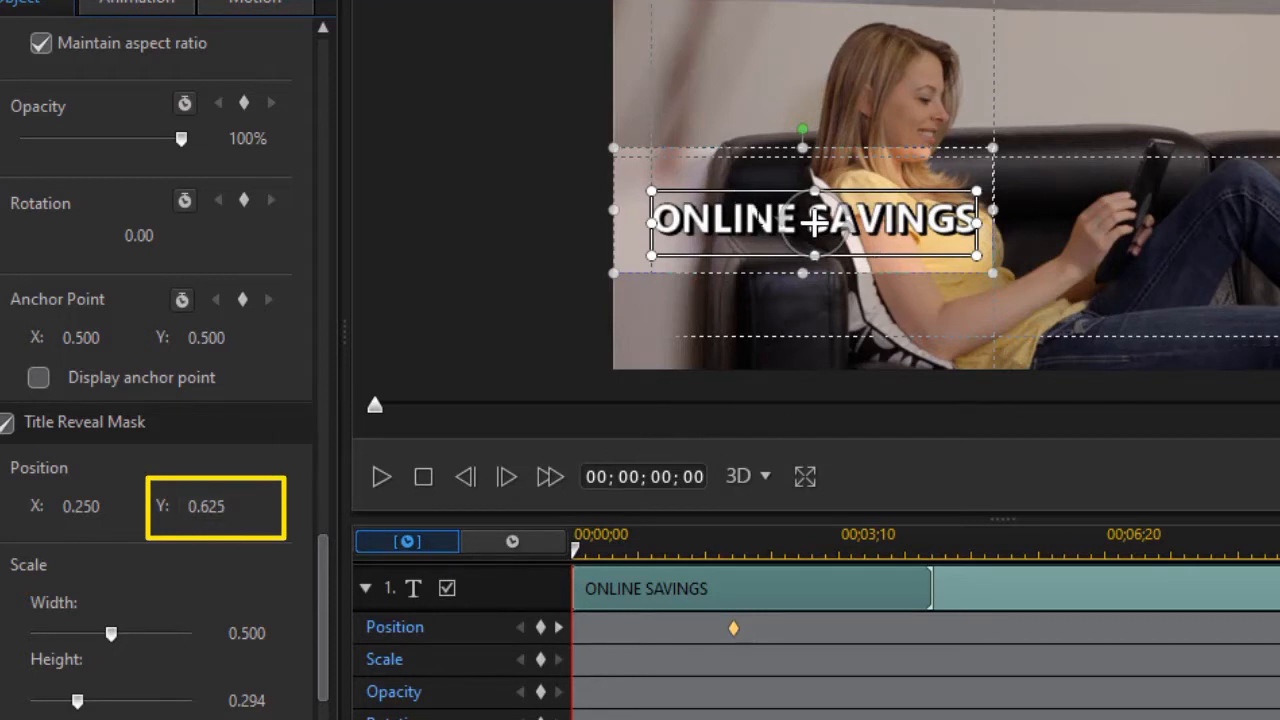
drag(765, 258, 1114, 252)
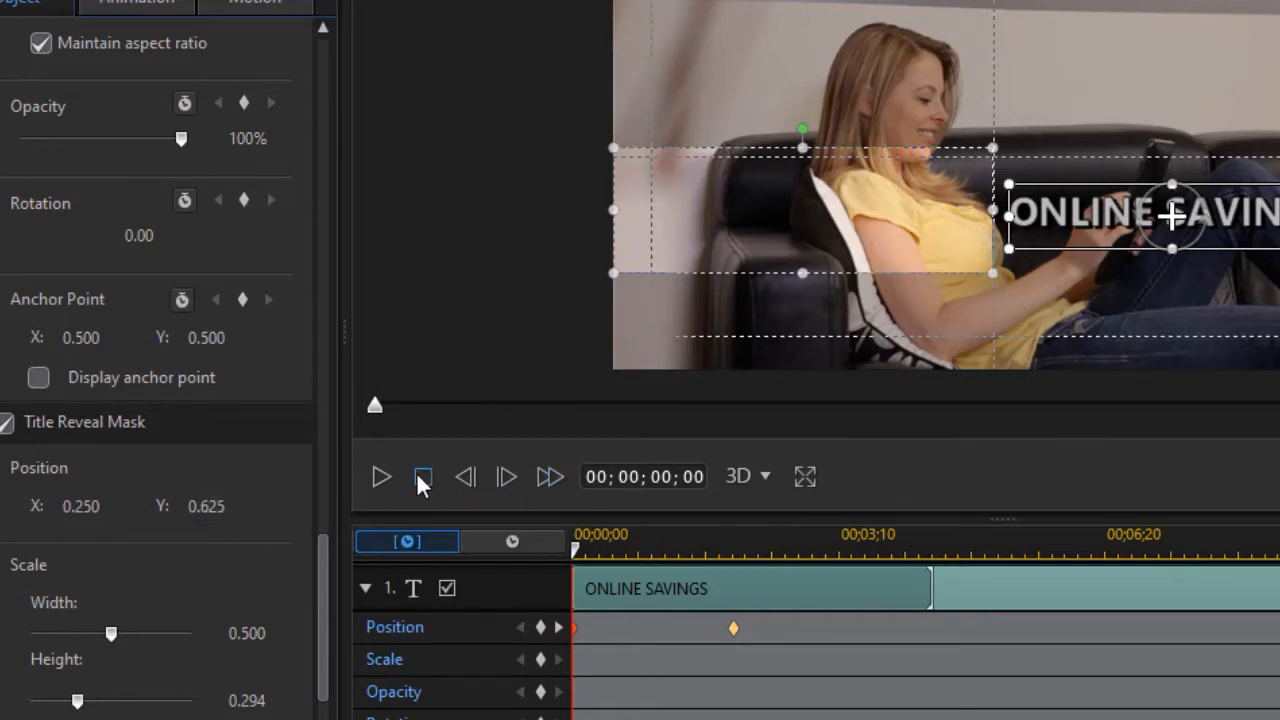
Step: Preview the ONLINE SAVINGS reveal animation, and collapse and hide that title's track
click(381, 479)
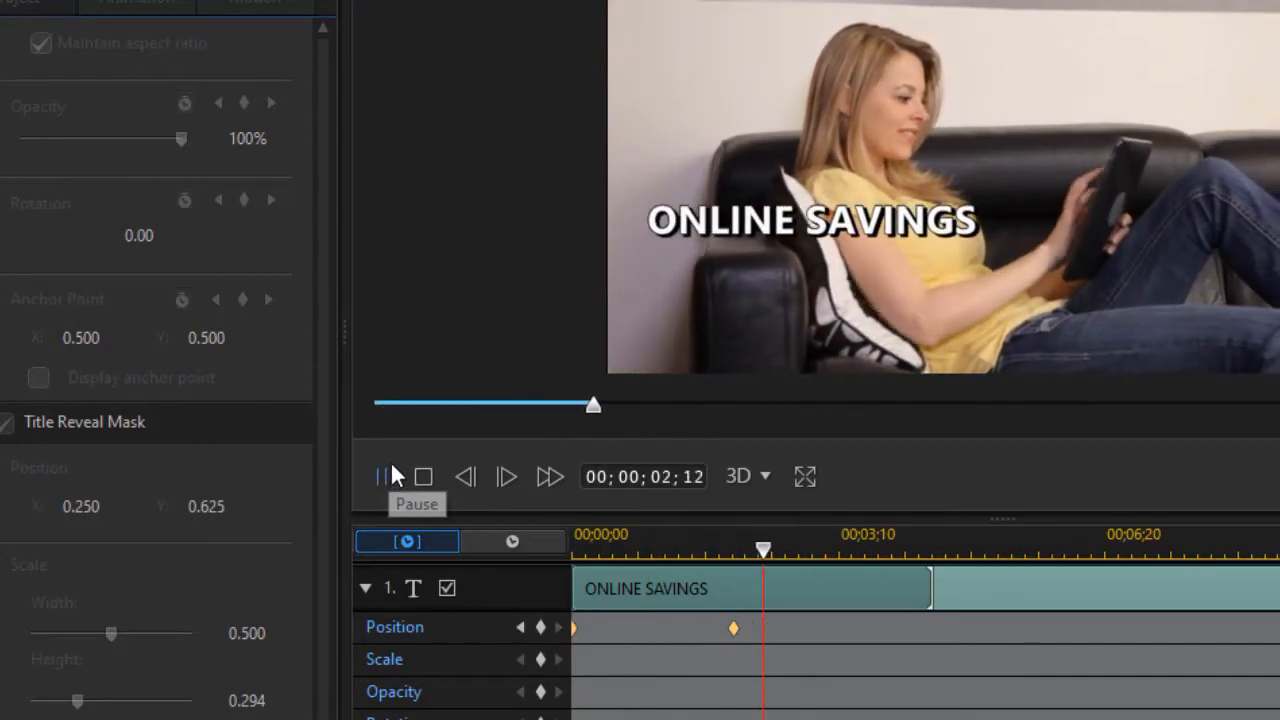
click(422, 478)
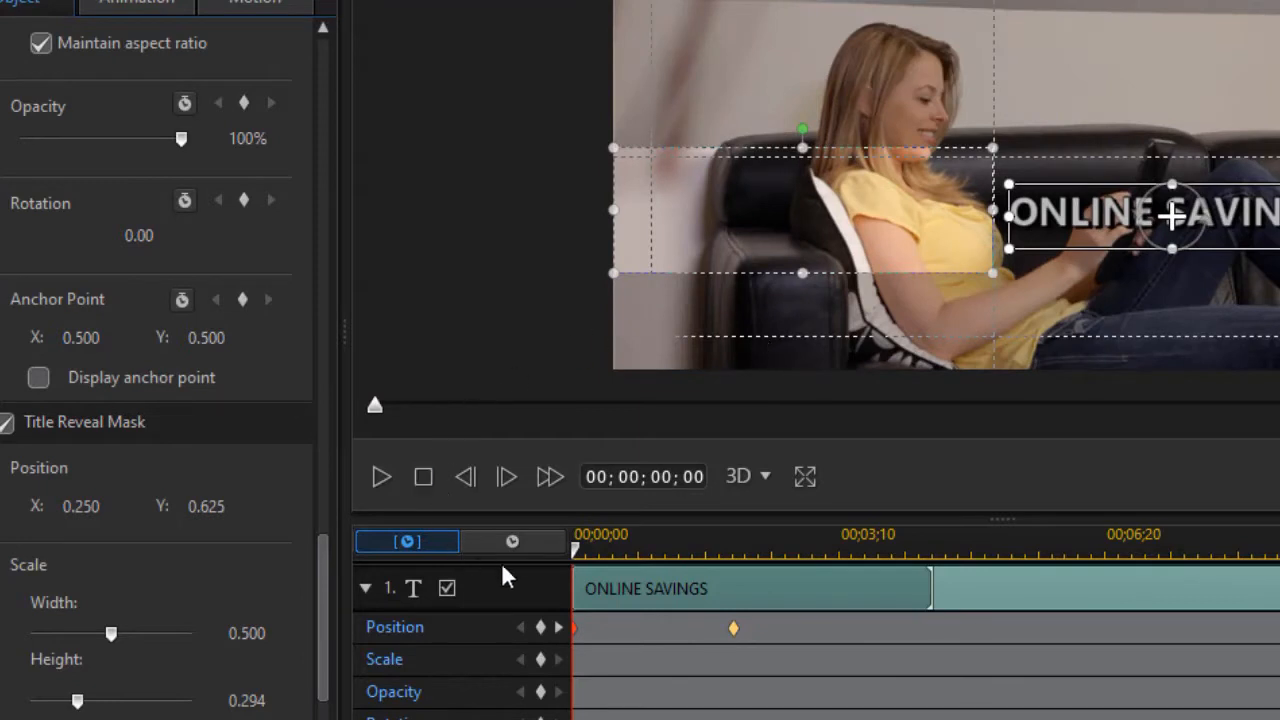
click(366, 588)
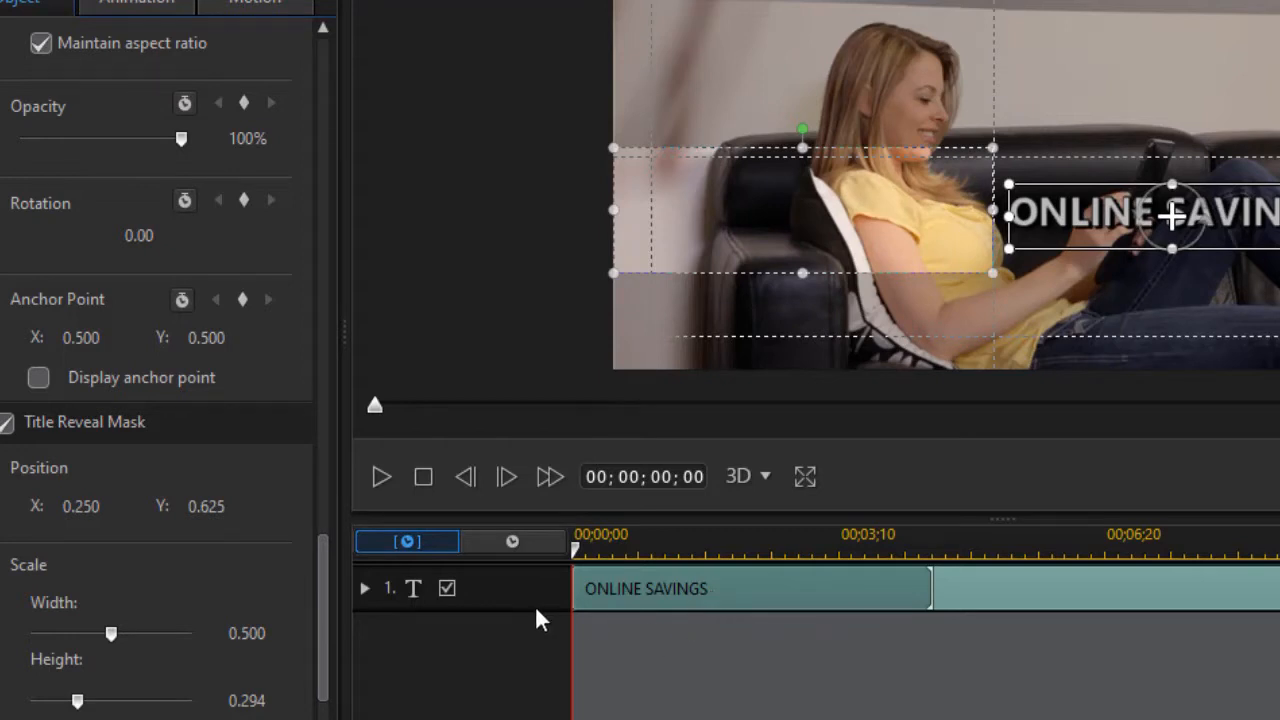
click(447, 589)
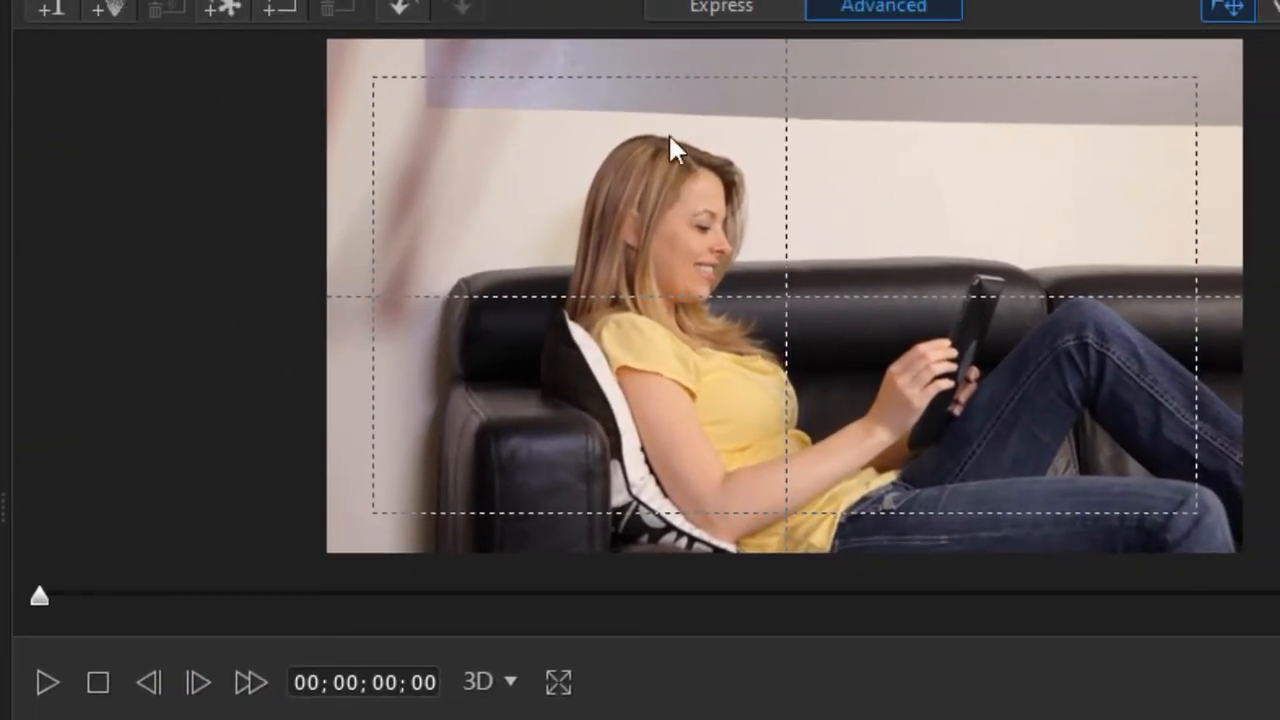
Step: Insert a new text title, place it just below the frame's centre and set its Position Y to 0.625
click(58, 12)
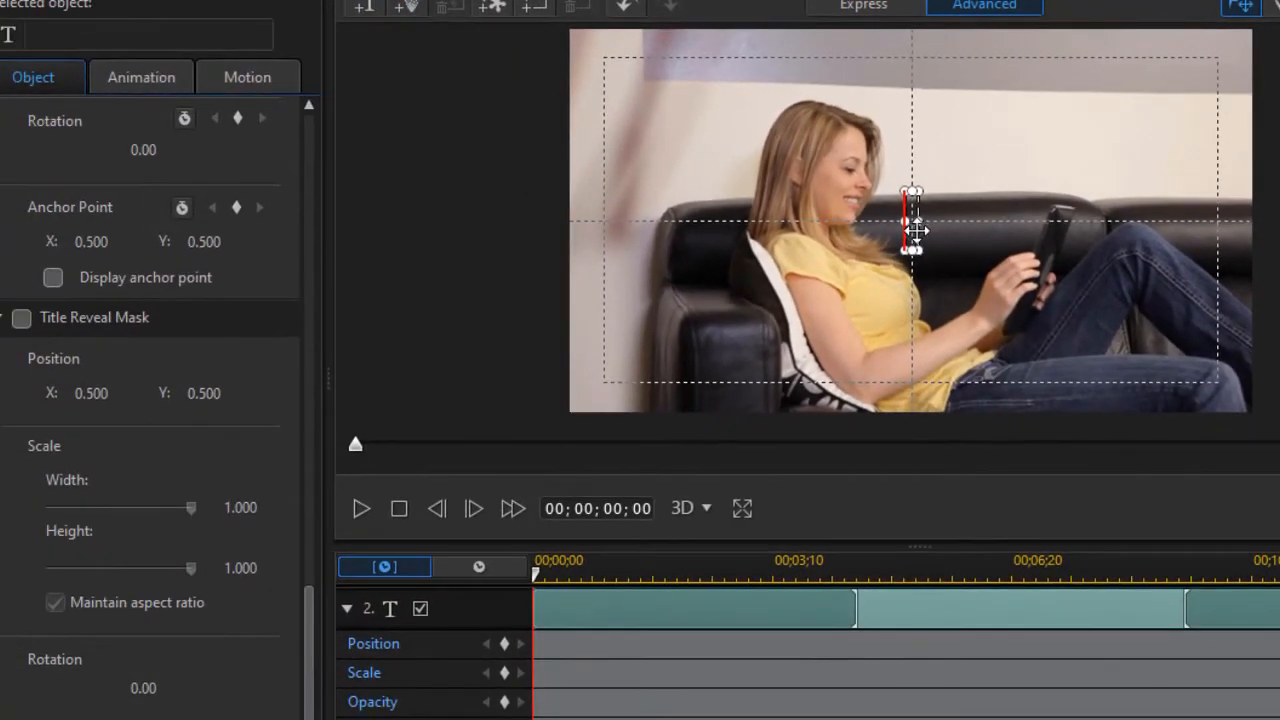
drag(916, 230, 931, 290)
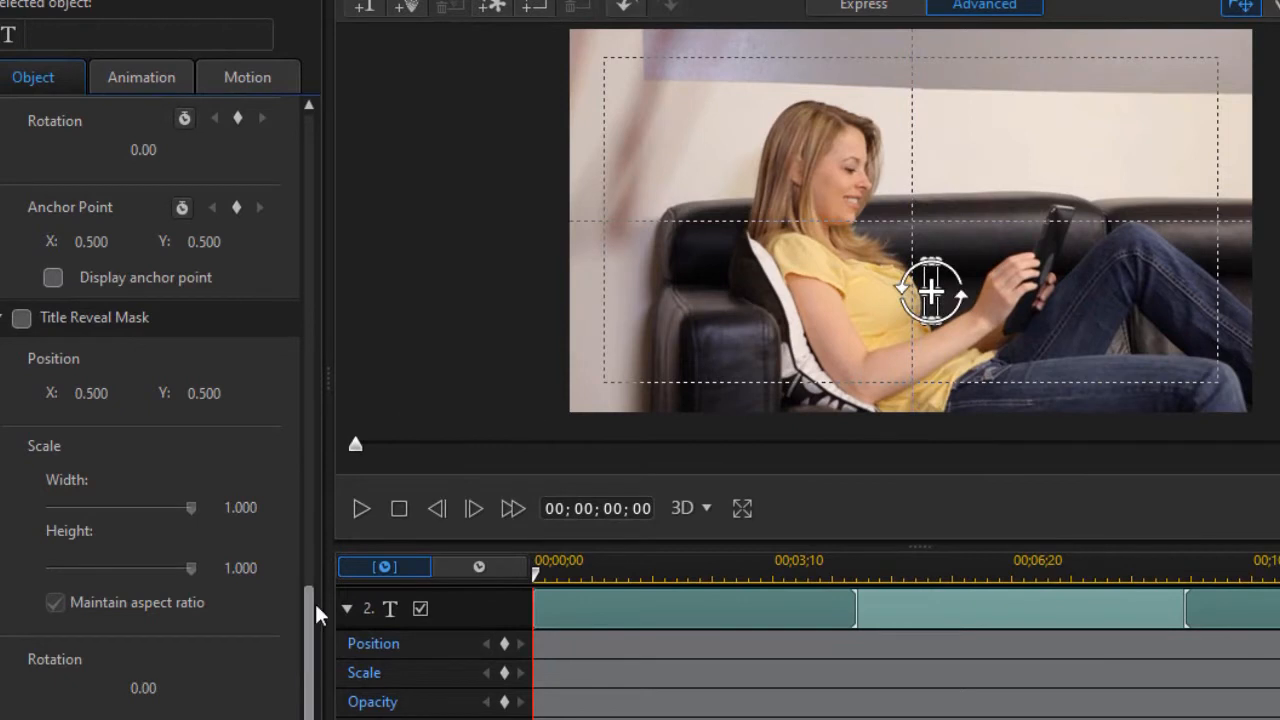
drag(313, 604, 277, 449)
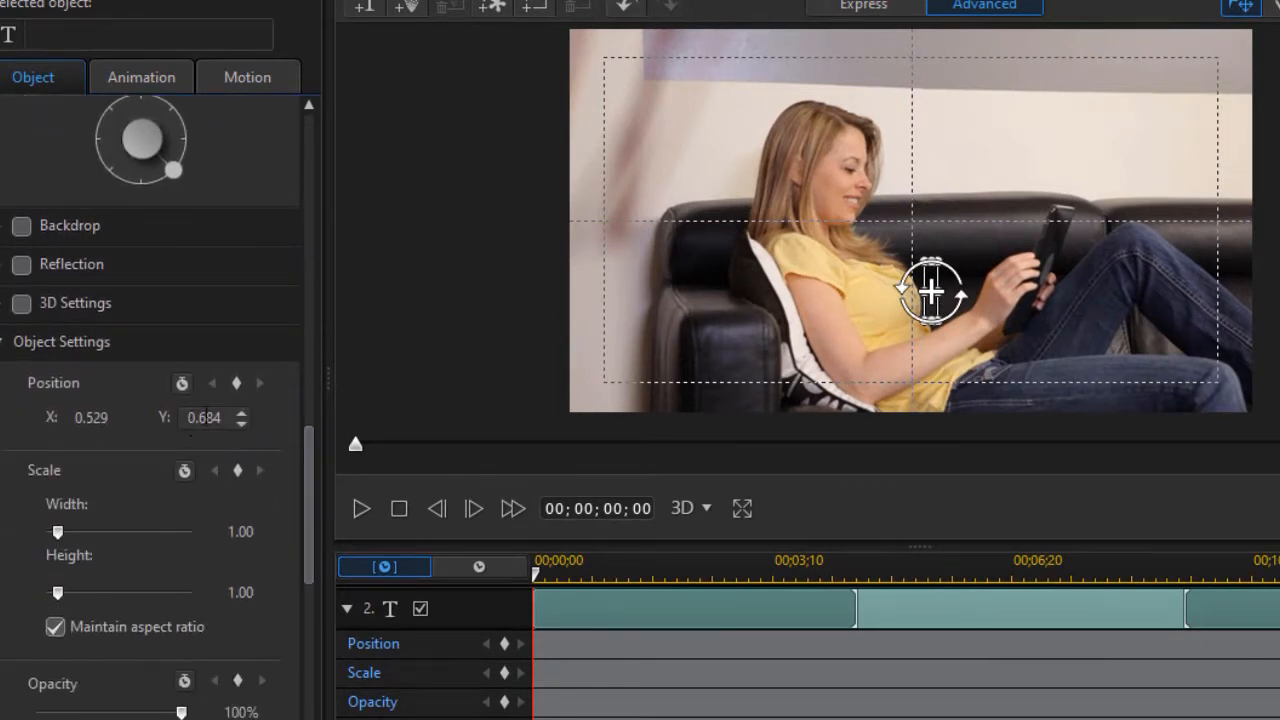
drag(206, 417, 214, 418)
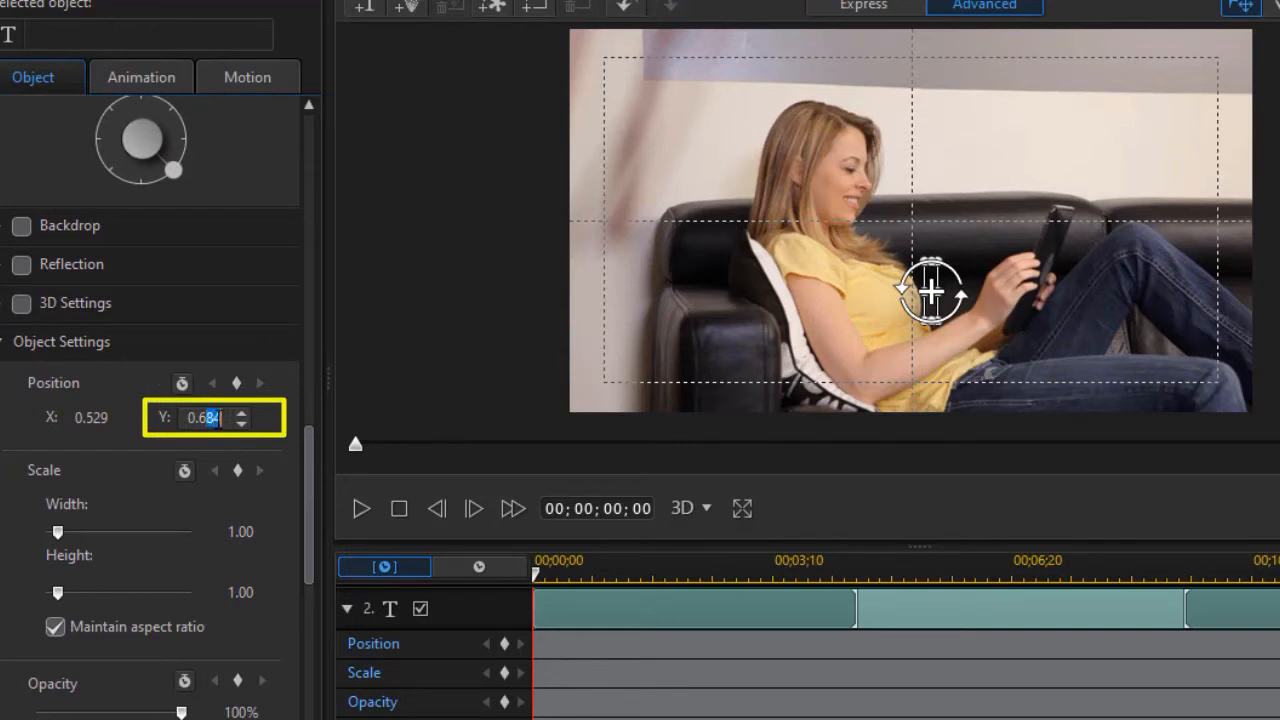
text(25)
key(Delete)
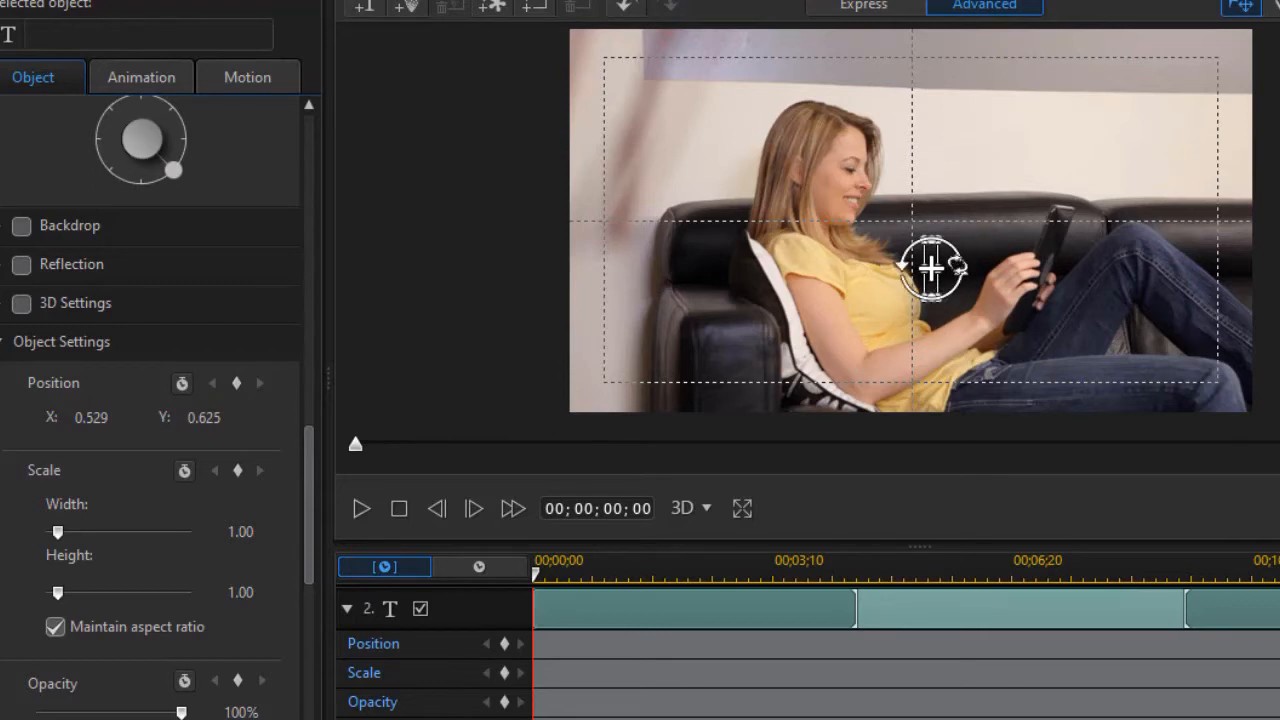
Step: Enter SUMMER and 2021 on two lines as the new title's text
click(930, 268)
text(S)
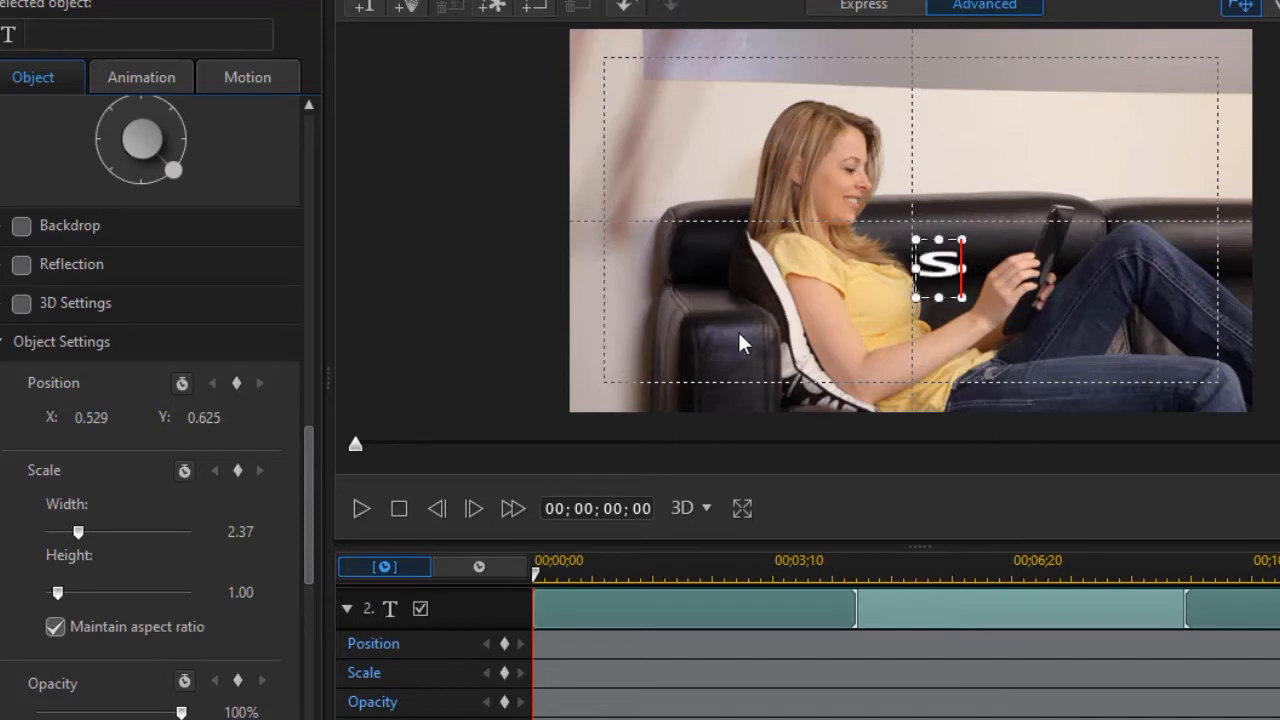
text(UMMER)
key(Return)
text(2020)
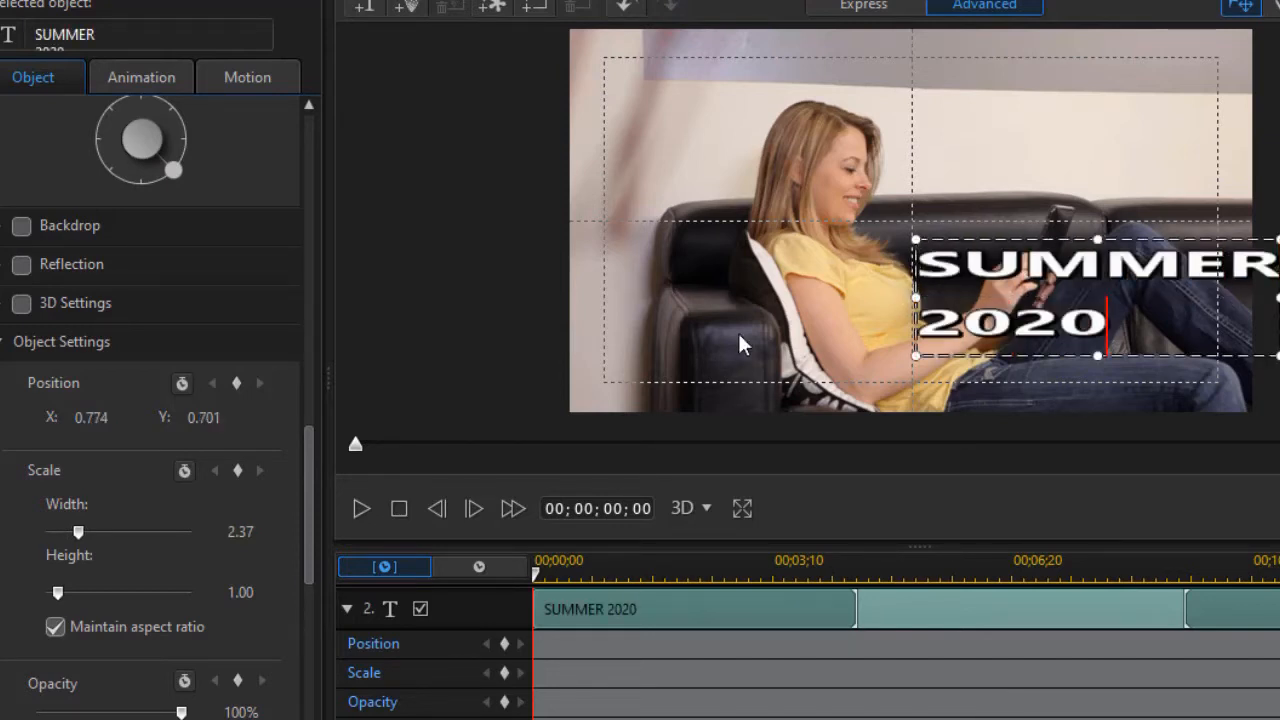
key(BackSpace)
text(1)
Step: Centre-align both lines of the SUMMER 2021 title and set their font to Impact
key(shift+Left)
key(shift+Left)
key(shift+Left)
key(shift+Left)
key(shift+Left)
key(shift+Left)
key(shift+Left)
key(shift+Left)
key(shift+Left)
key(shift+Left)
key(shift+Left)
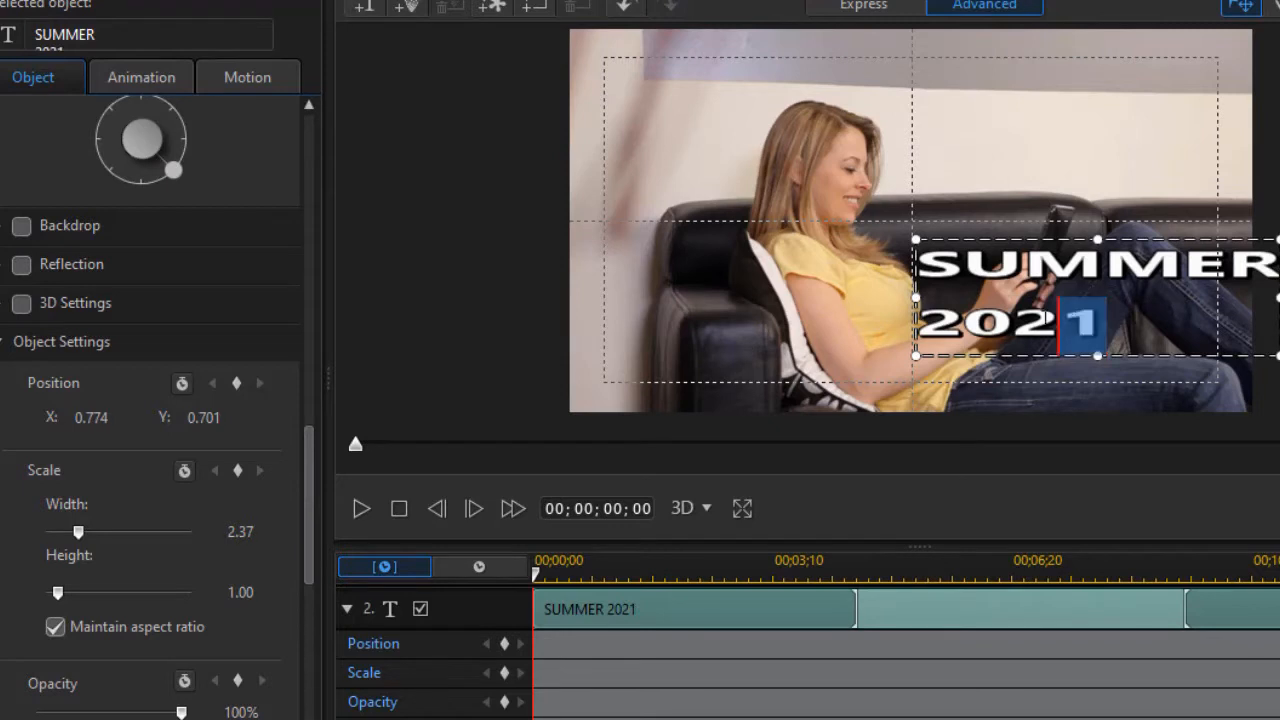
drag(307, 473, 278, 150)
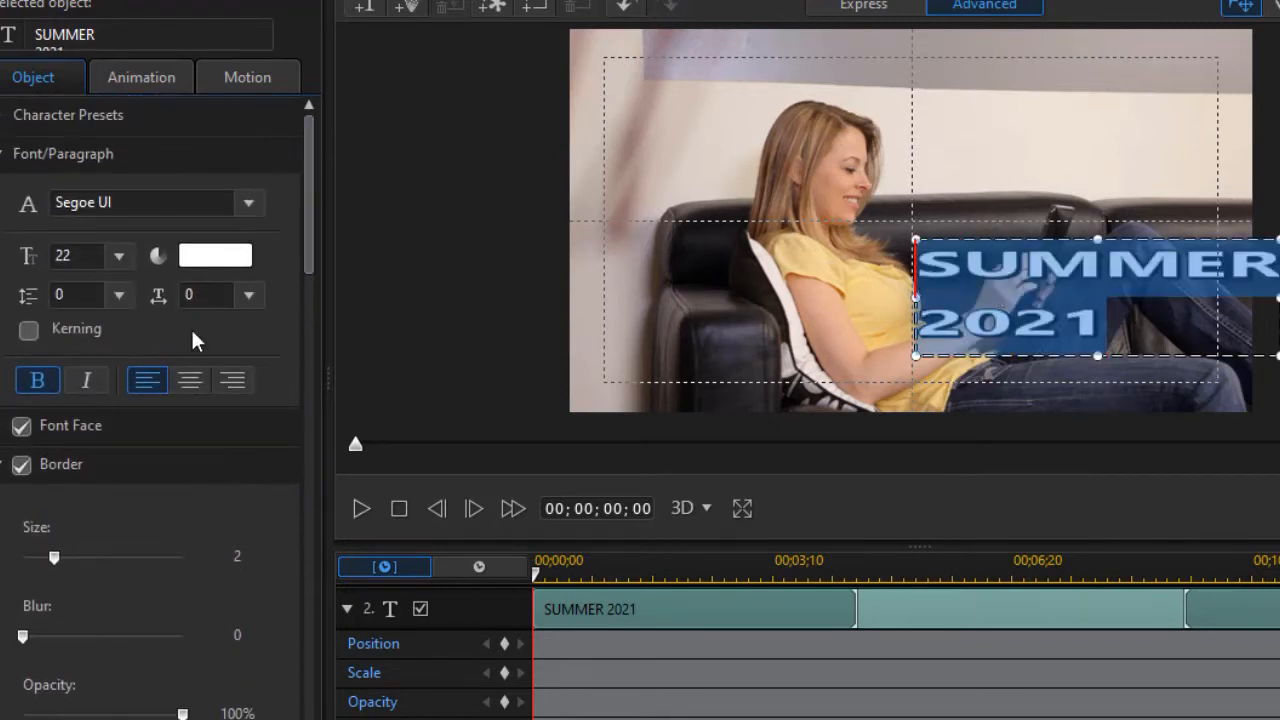
click(191, 385)
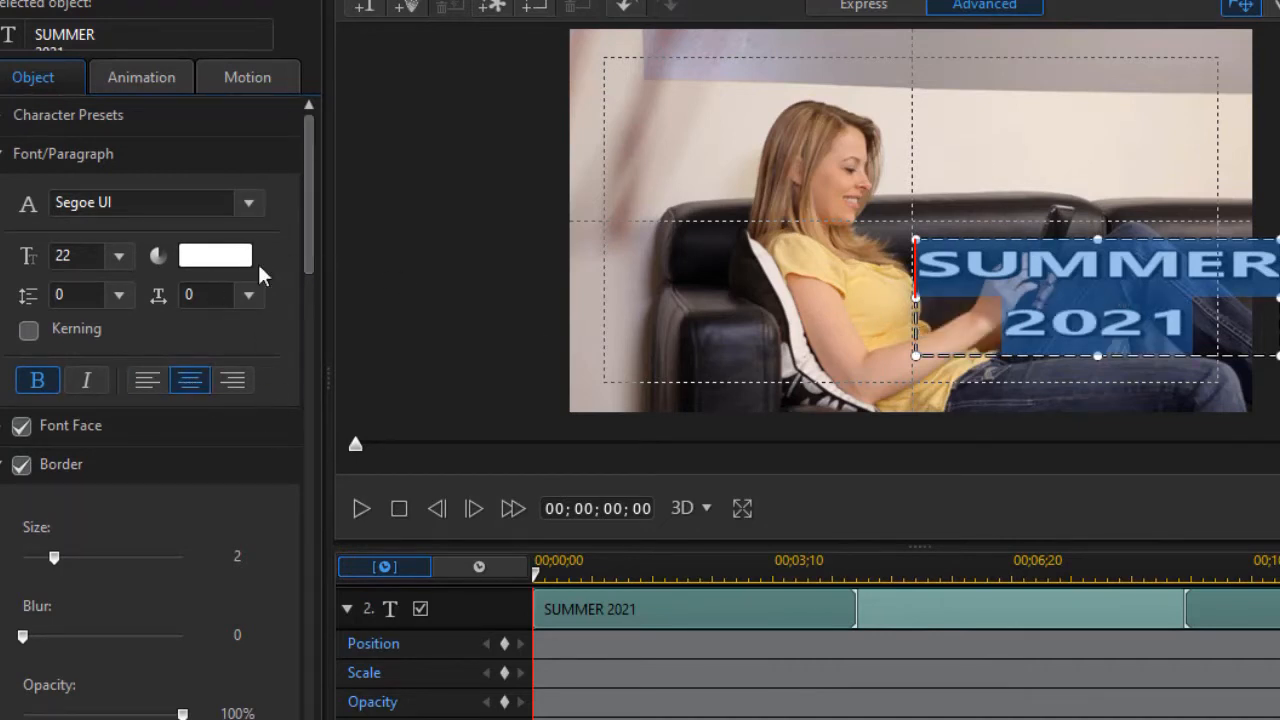
click(250, 203)
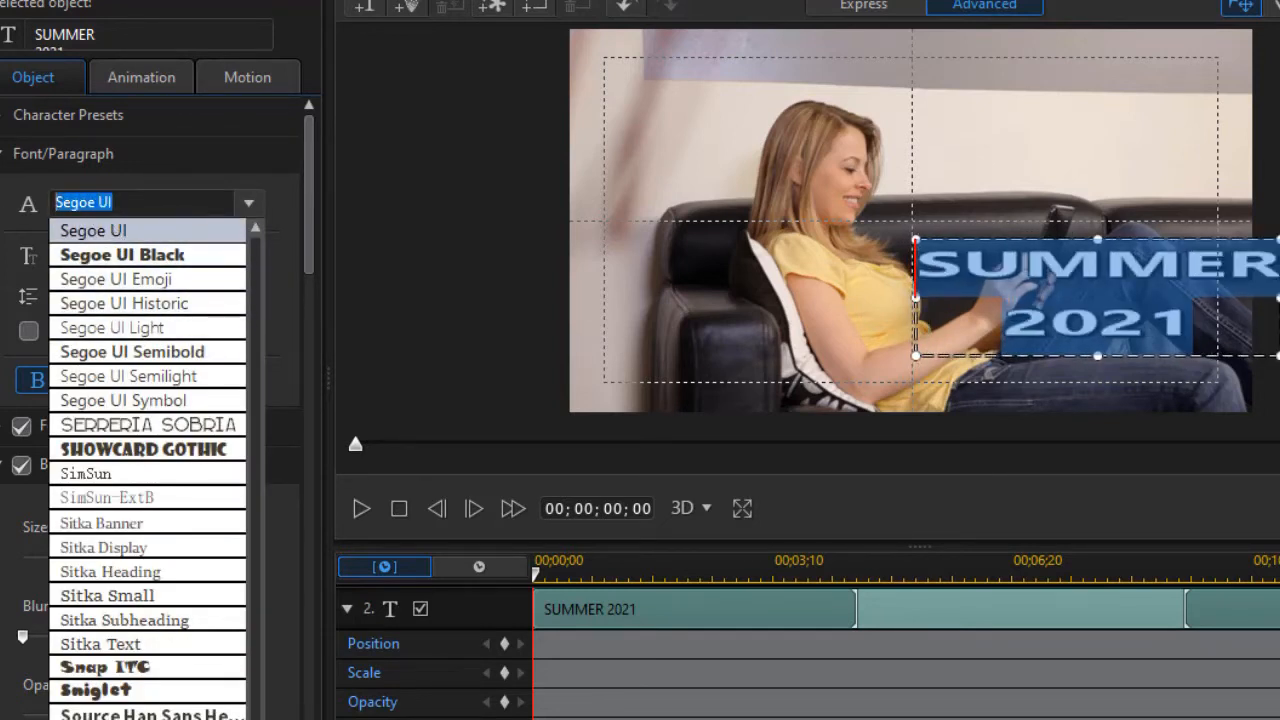
text(Impact)
key(Return)
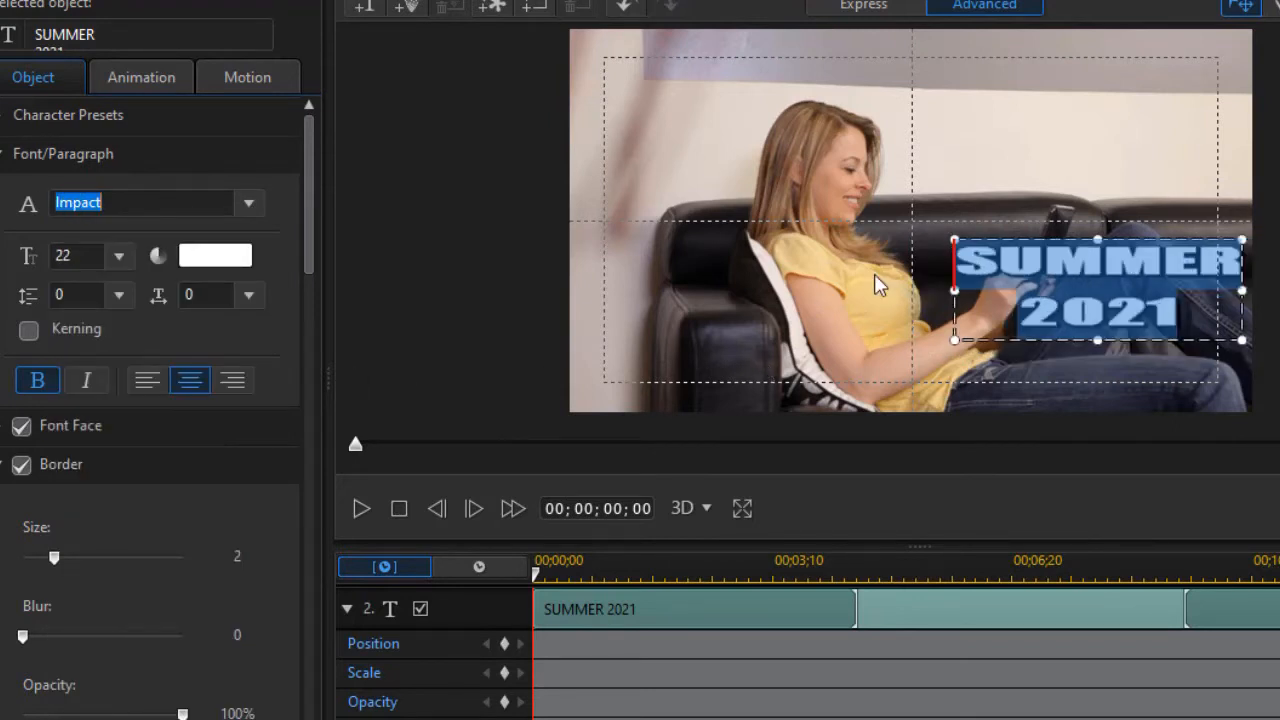
Step: Fill the title's font face with a 2 Color Gradient beginning with dark gold (RGB 199, 146, 22) and ending with pale peach
drag(306, 240, 312, 293)
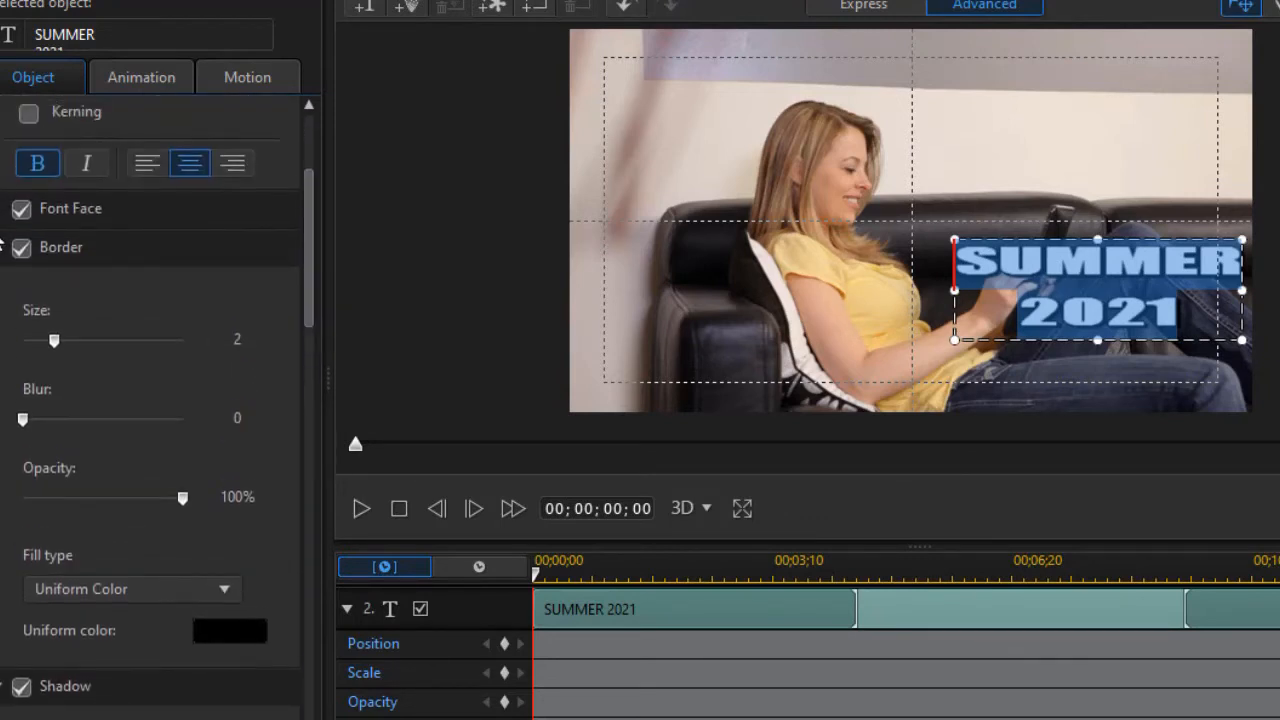
click(8, 212)
click(226, 470)
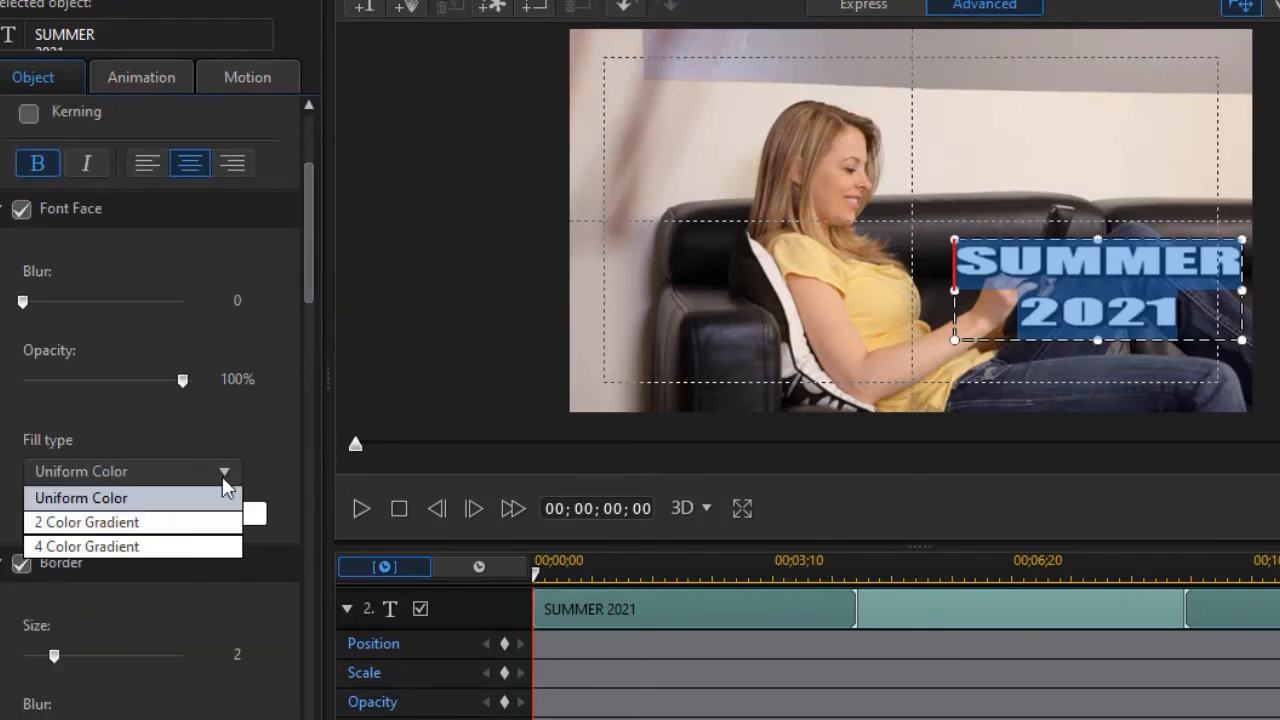
click(168, 521)
click(240, 546)
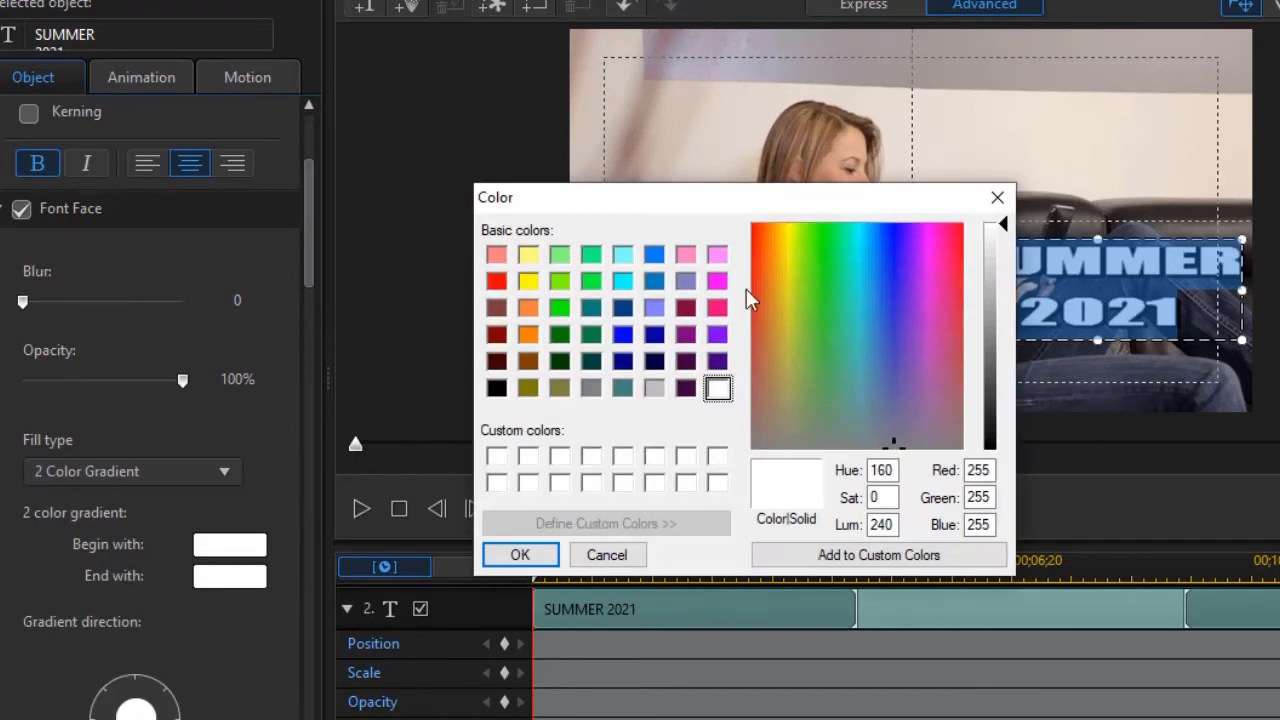
click(777, 266)
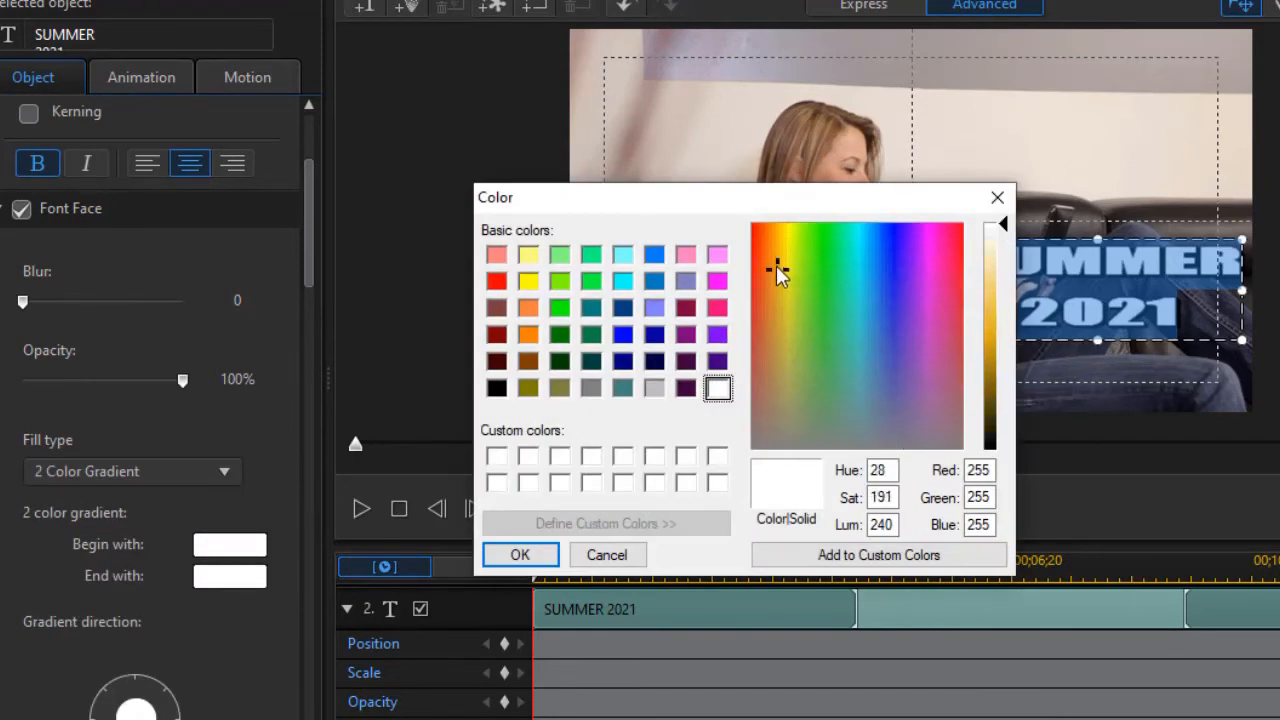
click(993, 363)
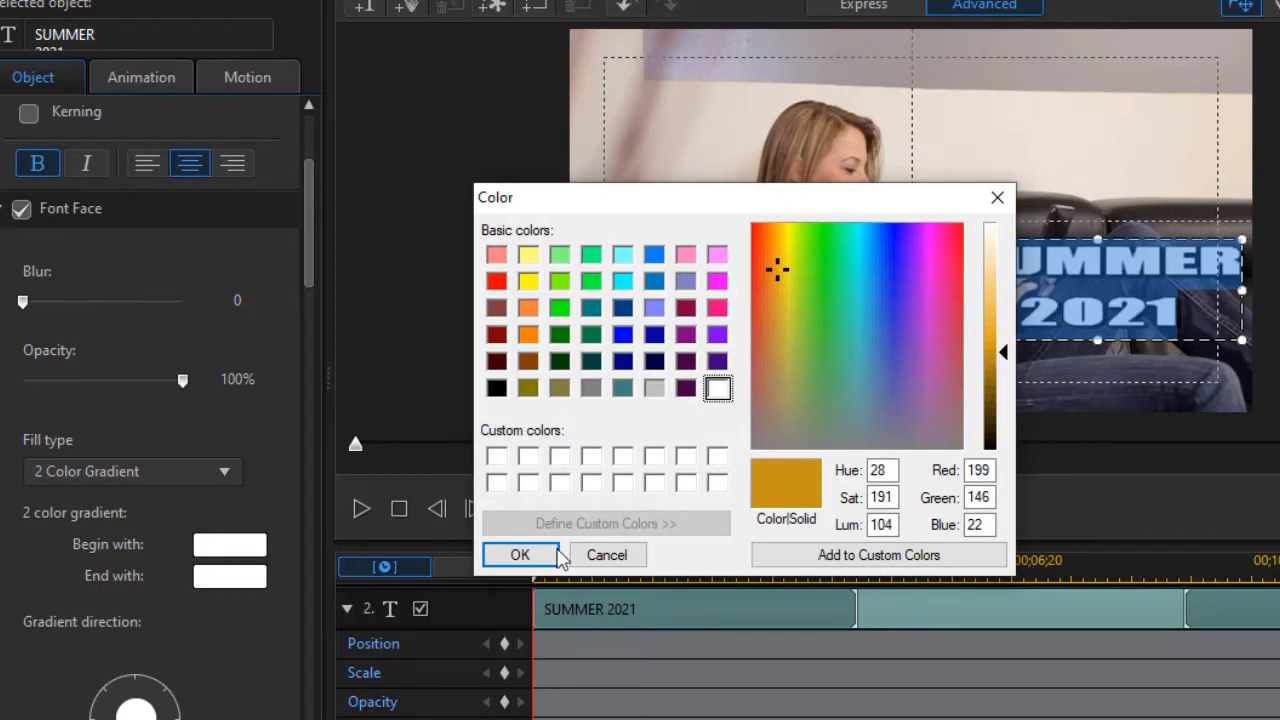
click(526, 561)
click(215, 578)
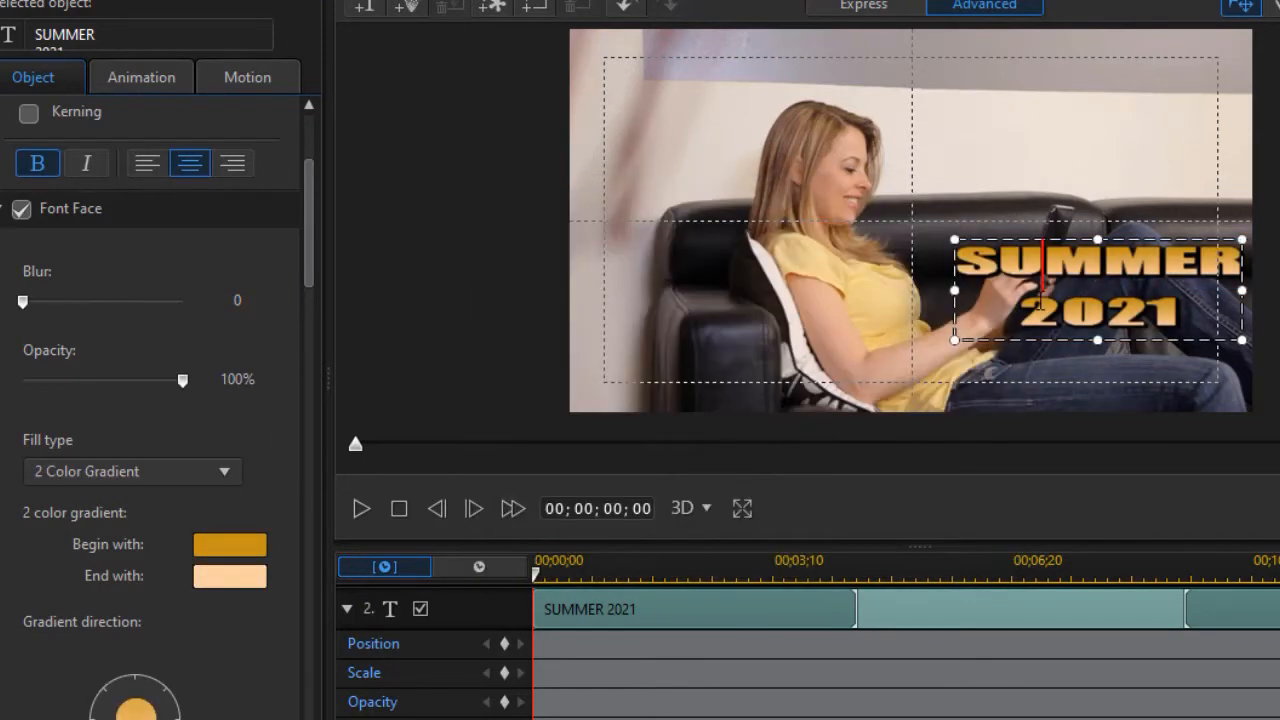
Step: Set the uniform border colour of the entire SUMMER 2021 text to orange-red (RGB 247, 72, 53)
key(ctrl+a)
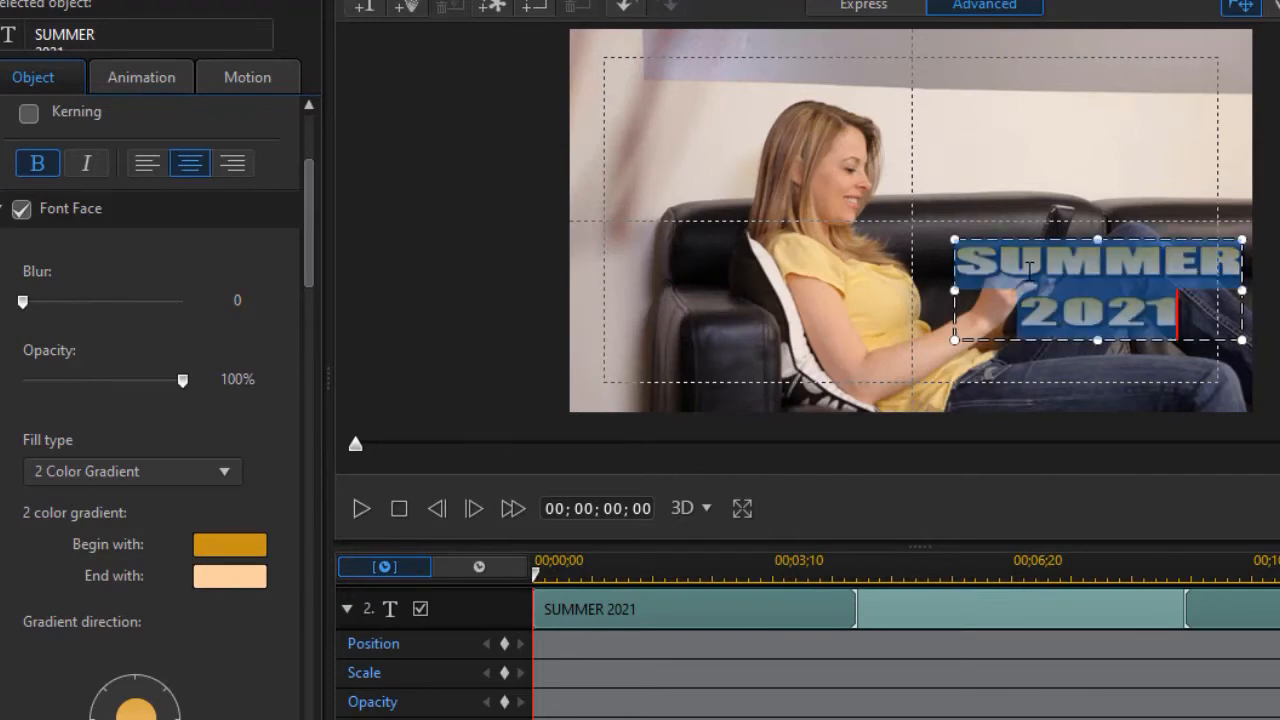
drag(312, 250, 307, 386)
click(228, 541)
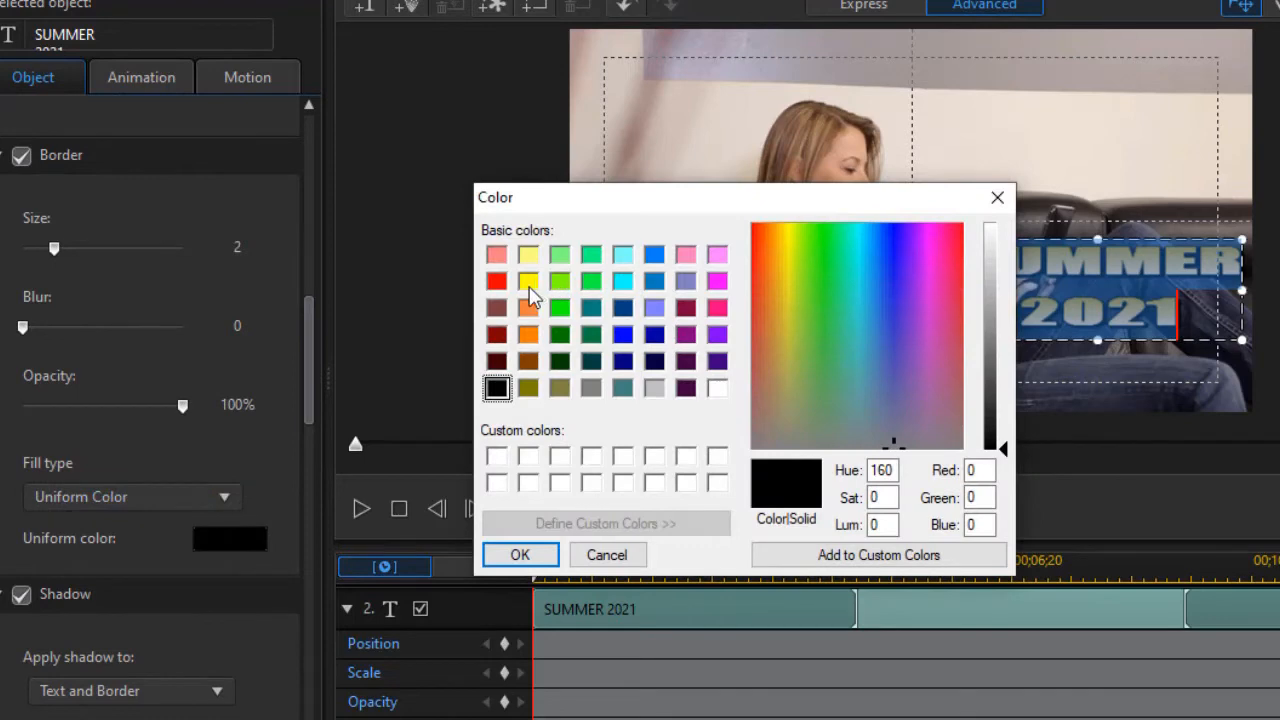
click(499, 282)
click(763, 266)
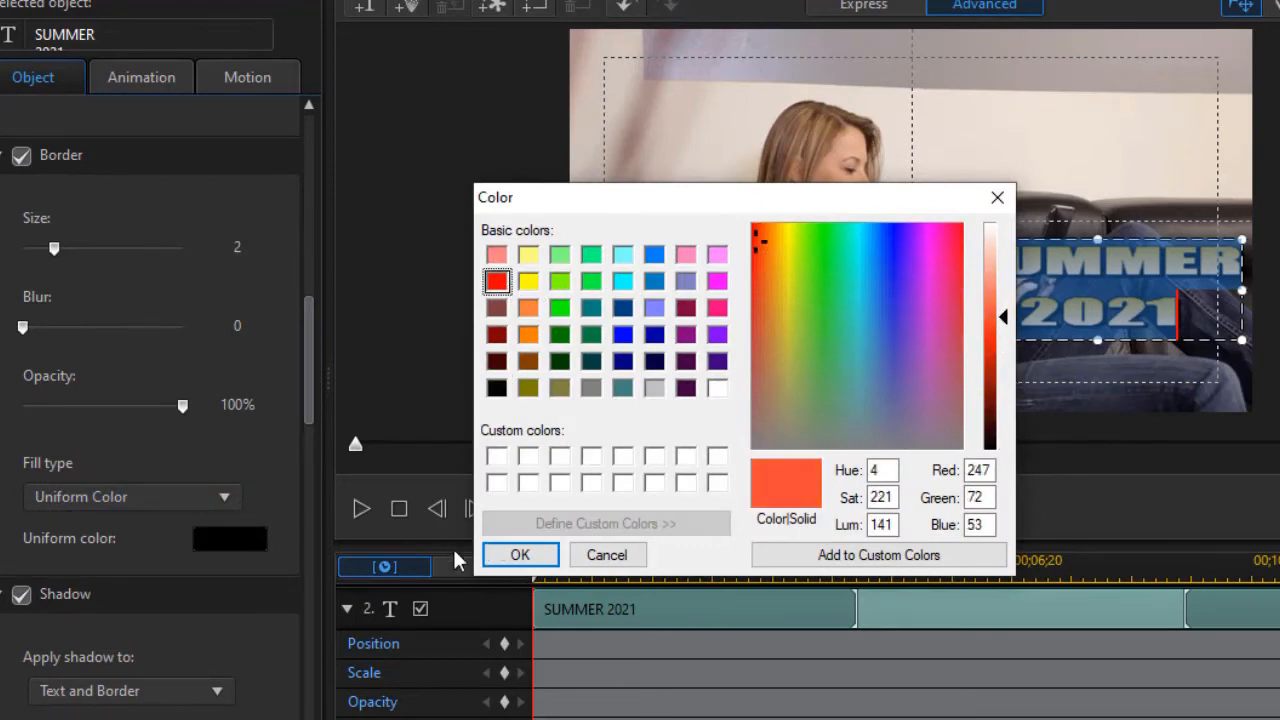
click(515, 553)
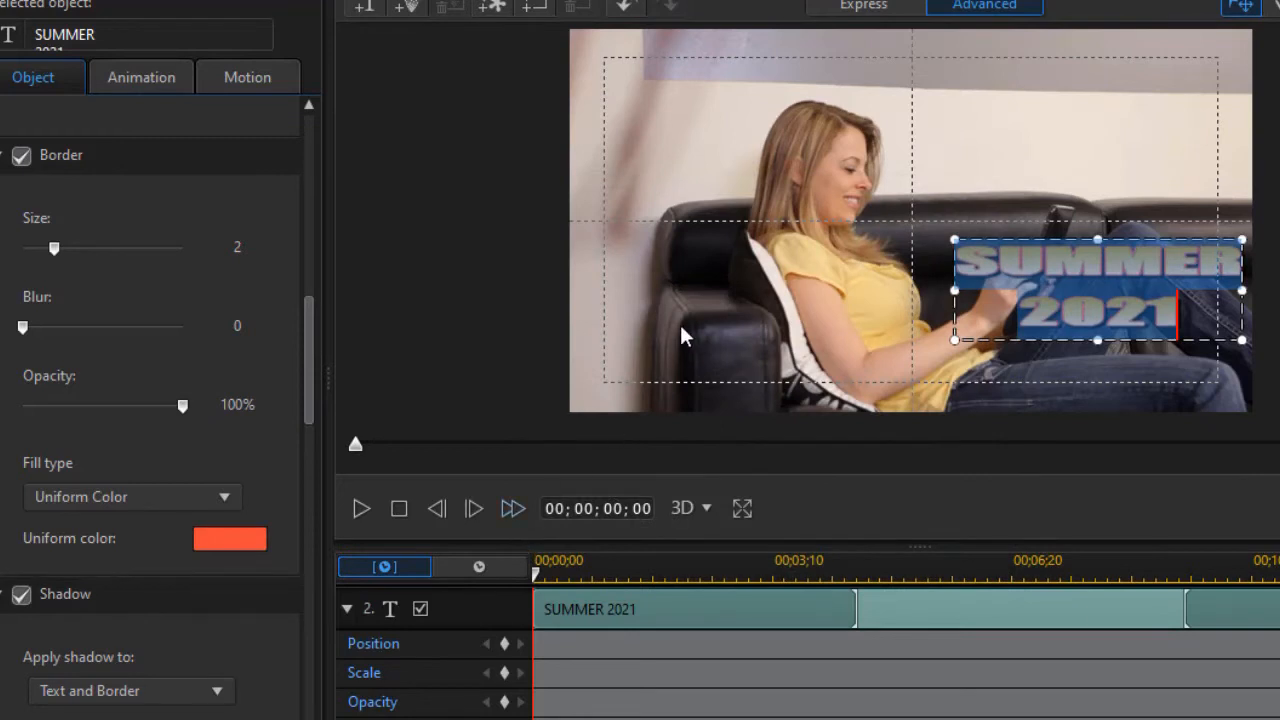
click(451, 291)
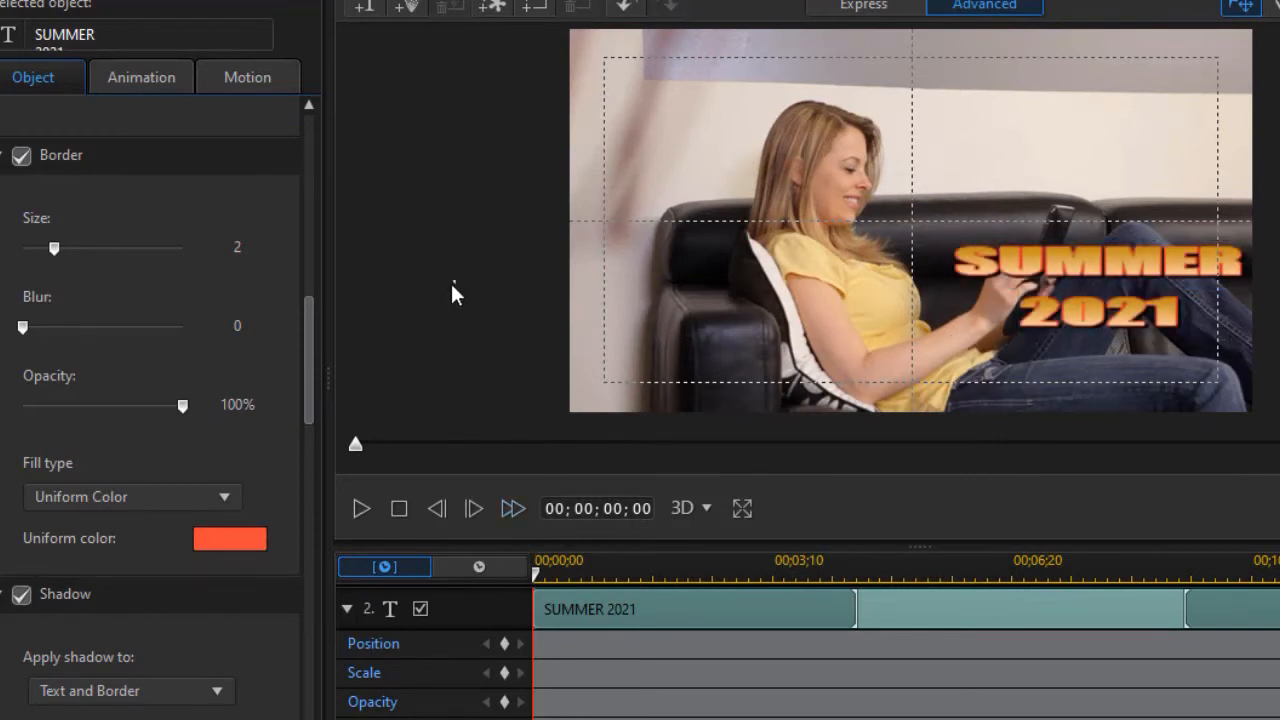
Step: Move the SUMMER 2021 title to the safe zone's right edge and set its Position Y to 0.625
click(1091, 243)
drag(1083, 242, 1058, 240)
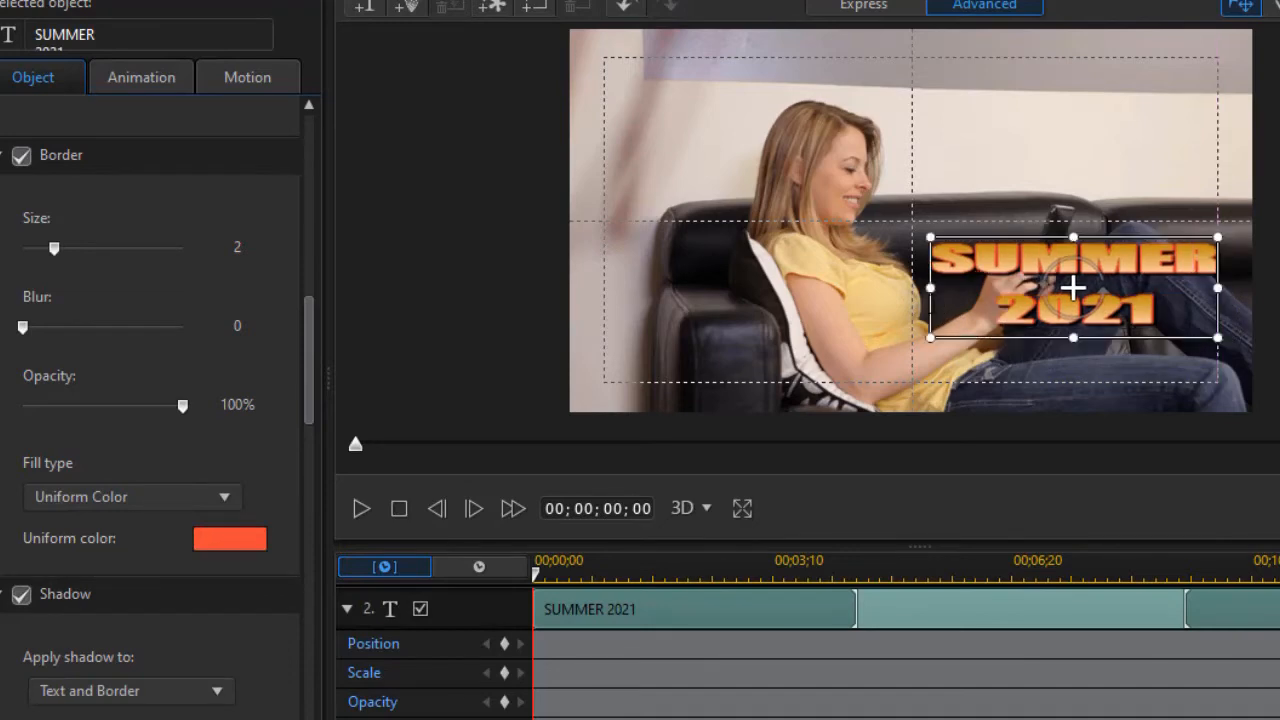
scroll(302, 441, down, 5)
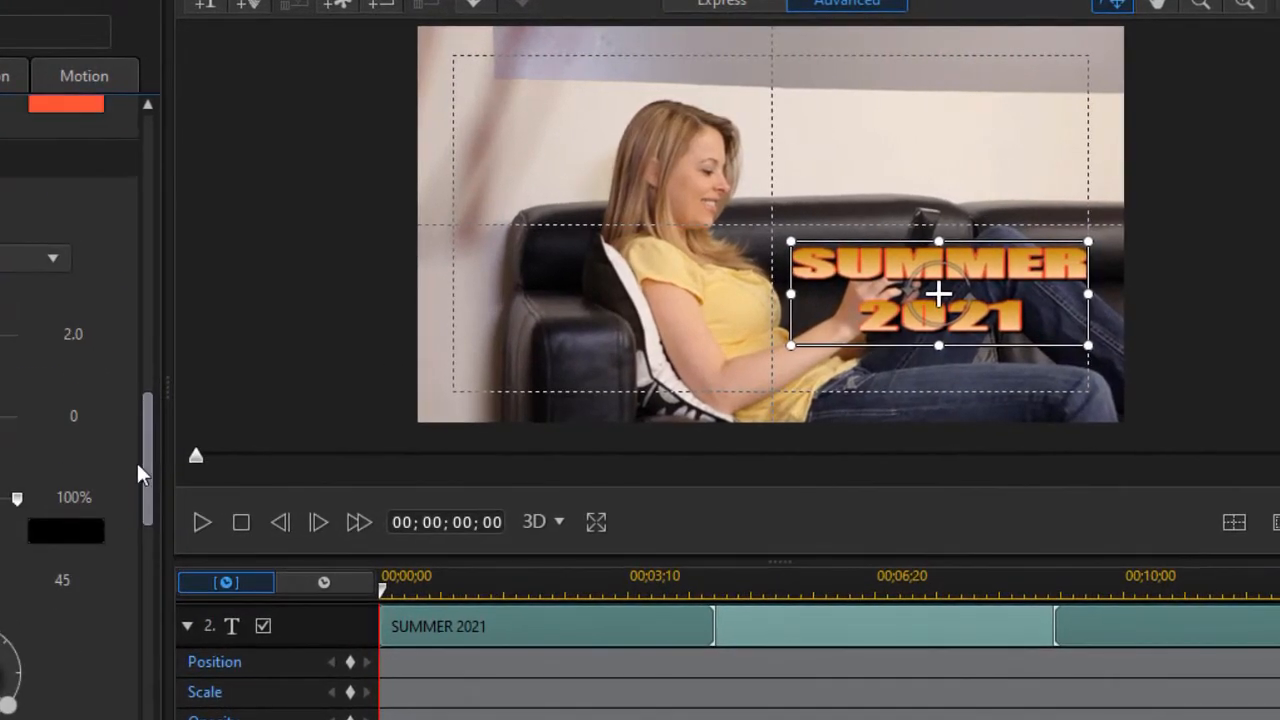
drag(139, 470, 147, 284)
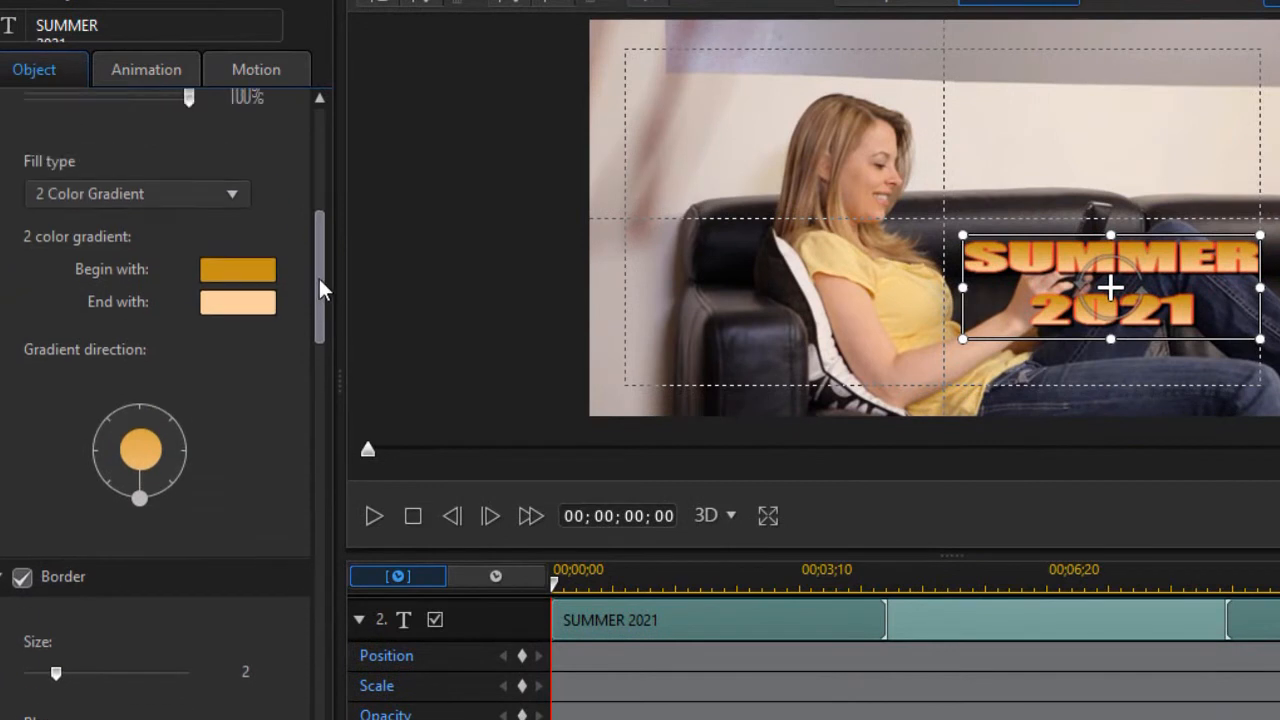
drag(319, 280, 319, 243)
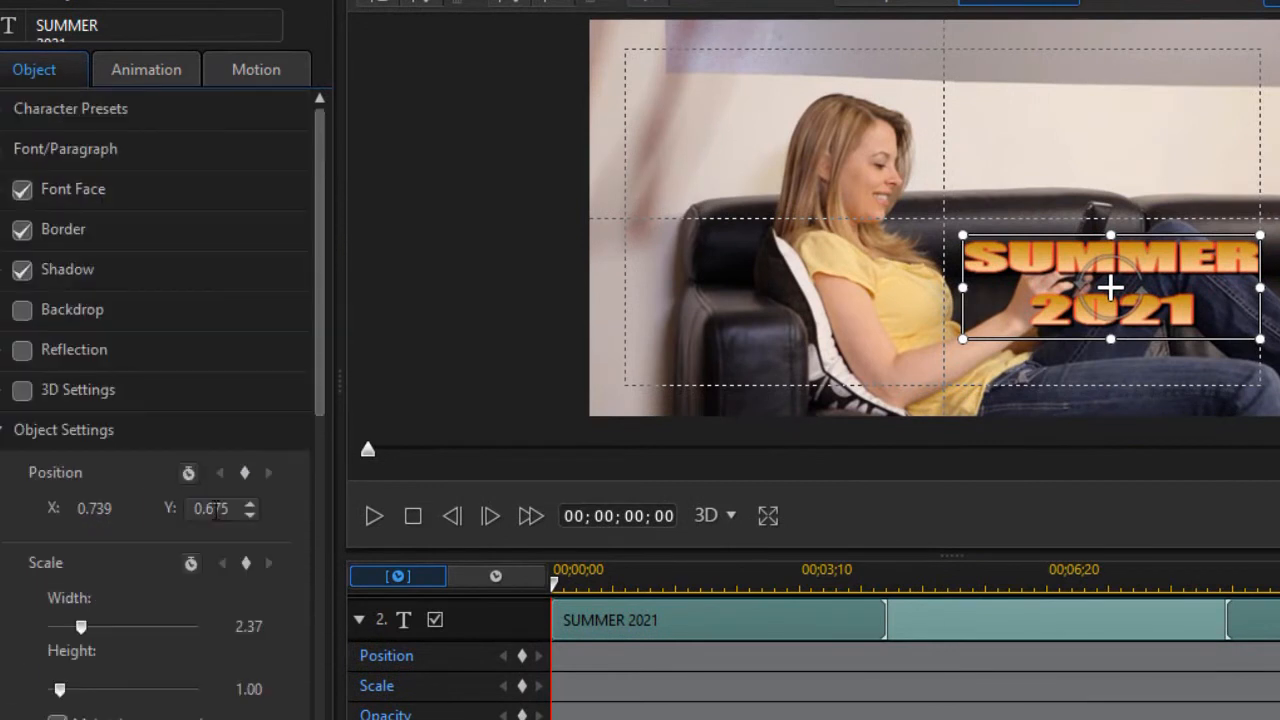
drag(229, 508, 213, 508)
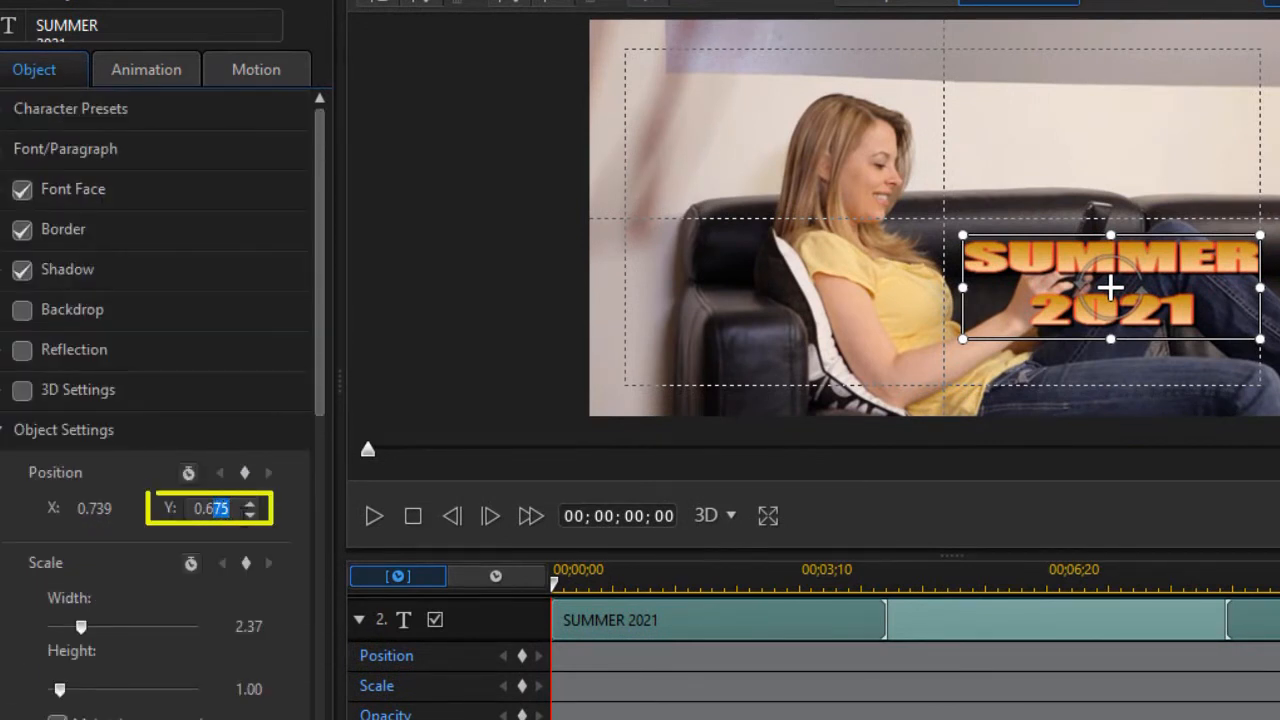
text(25)
key(Return)
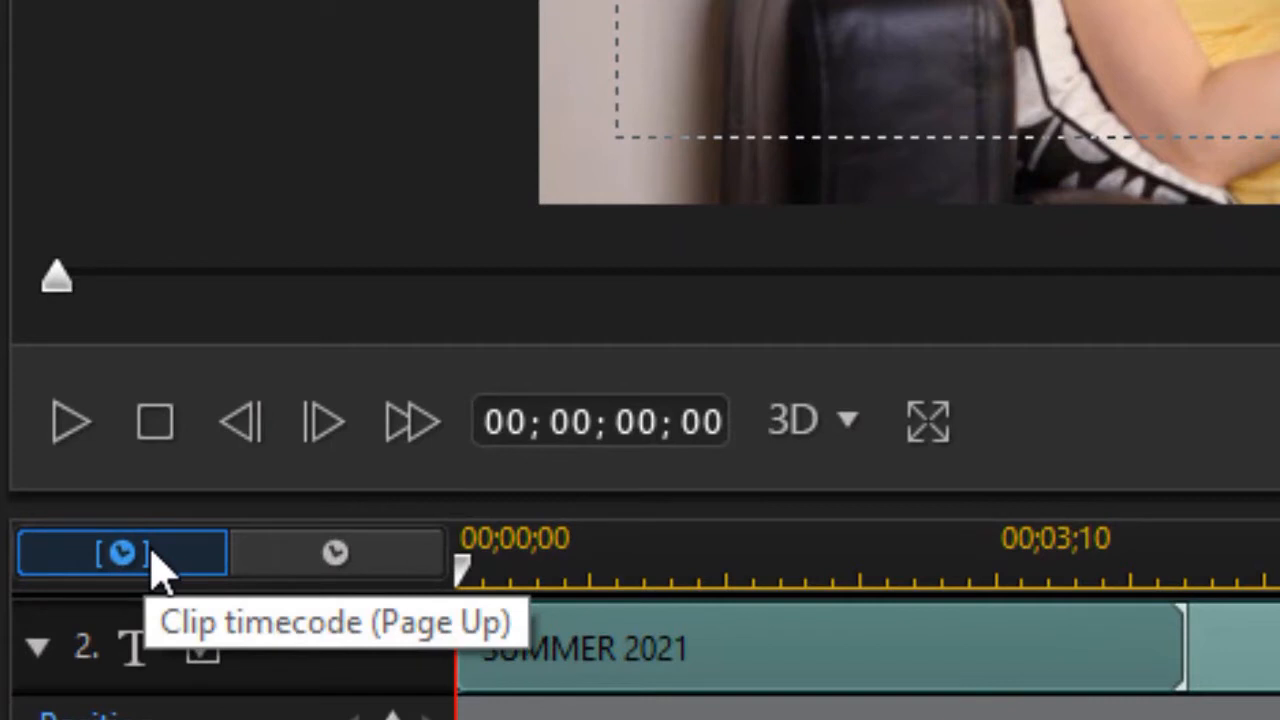
Step: Switch the timeline out of clip timecode and trim the start of the SUMMER 2021 title to 00;00;02;15
click(352, 545)
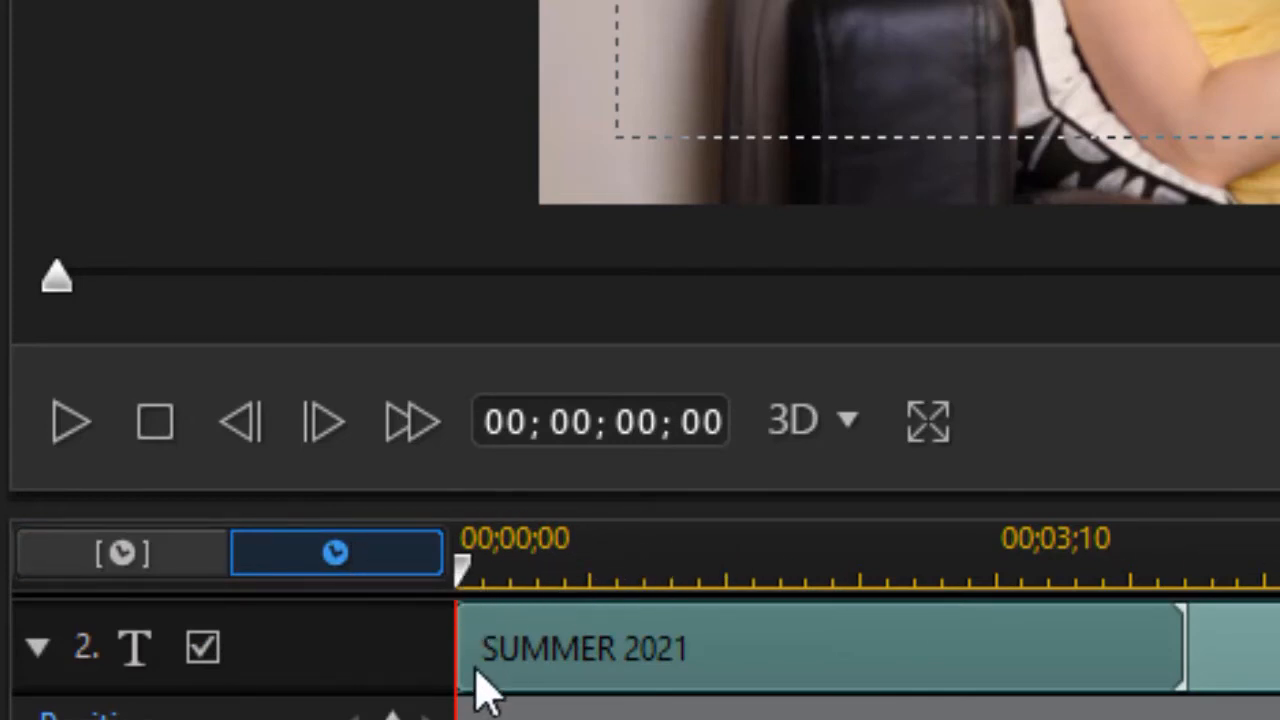
drag(455, 661, 862, 692)
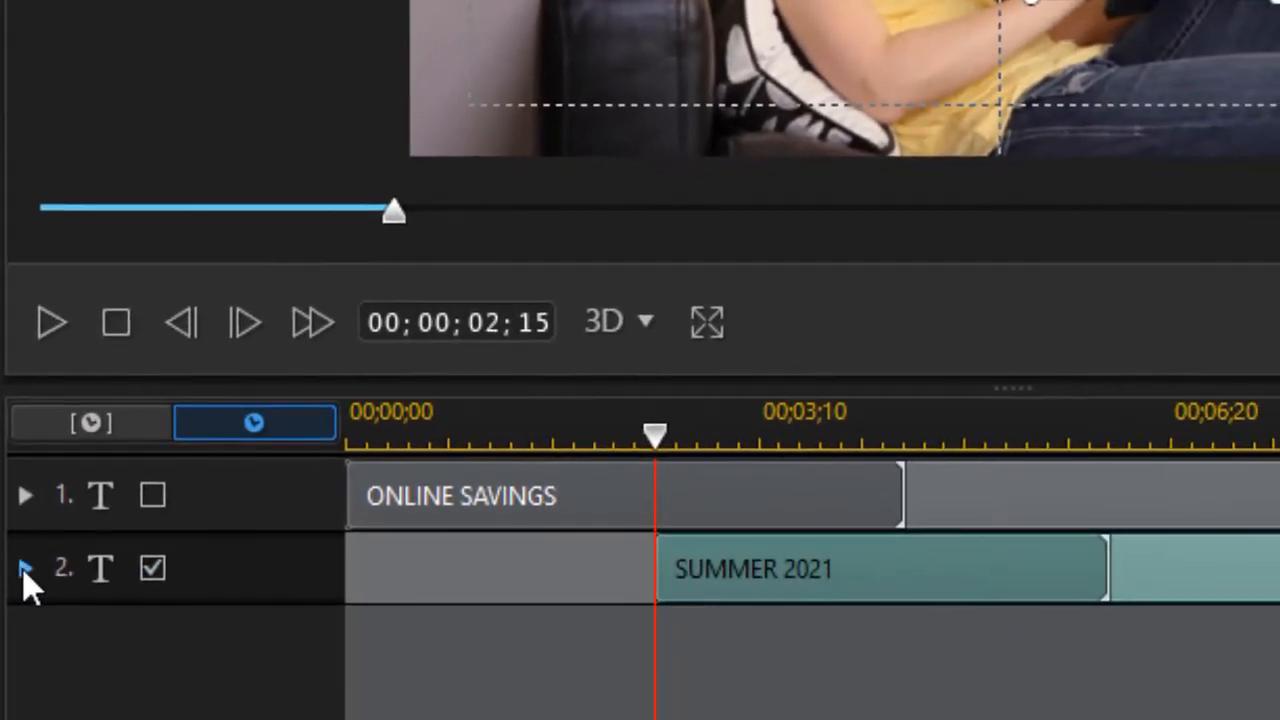
Step: Add Position keyframes to the SUMMER 2021 title at 00;00;02;15 and 00;00;04;15
click(22, 570)
click(297, 556)
drag(660, 457, 873, 470)
drag(875, 485, 903, 490)
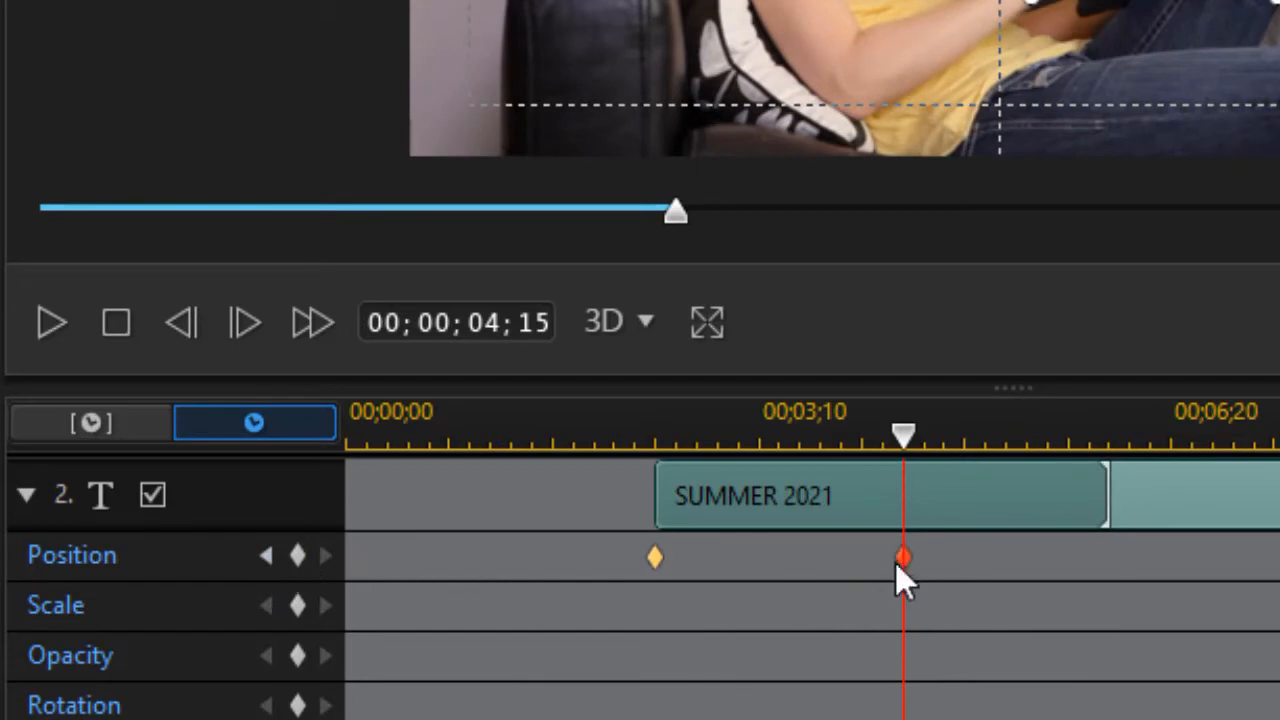
Step: At the first Position keyframe, move SUMMER 2021 to the left edge of the safe zone and set its Position Y to 0.625
click(268, 556)
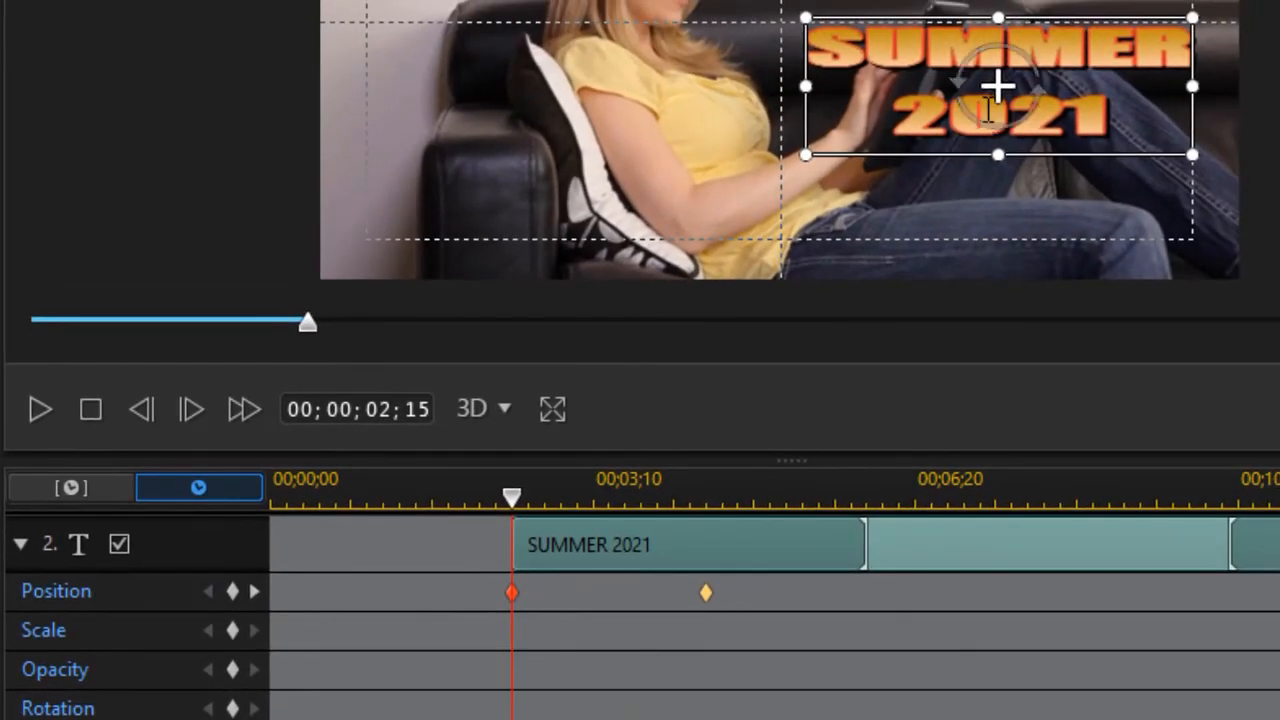
drag(928, 152, 493, 157)
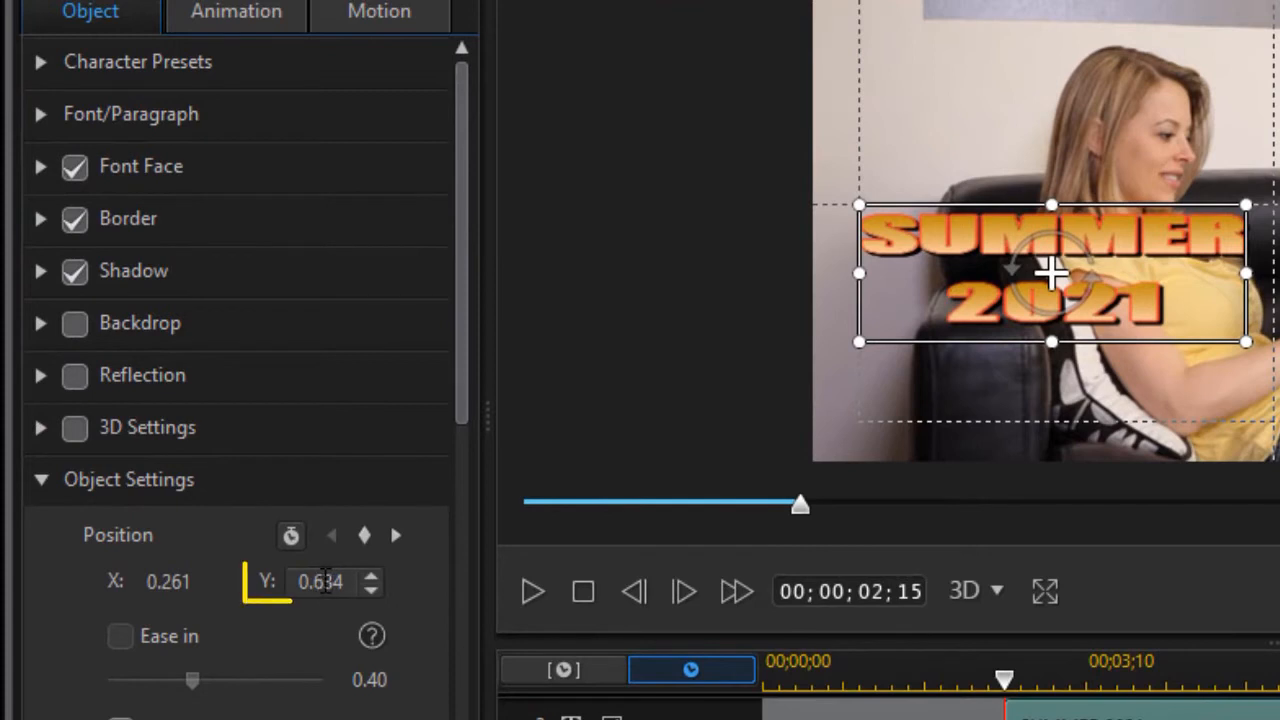
drag(325, 582, 331, 582)
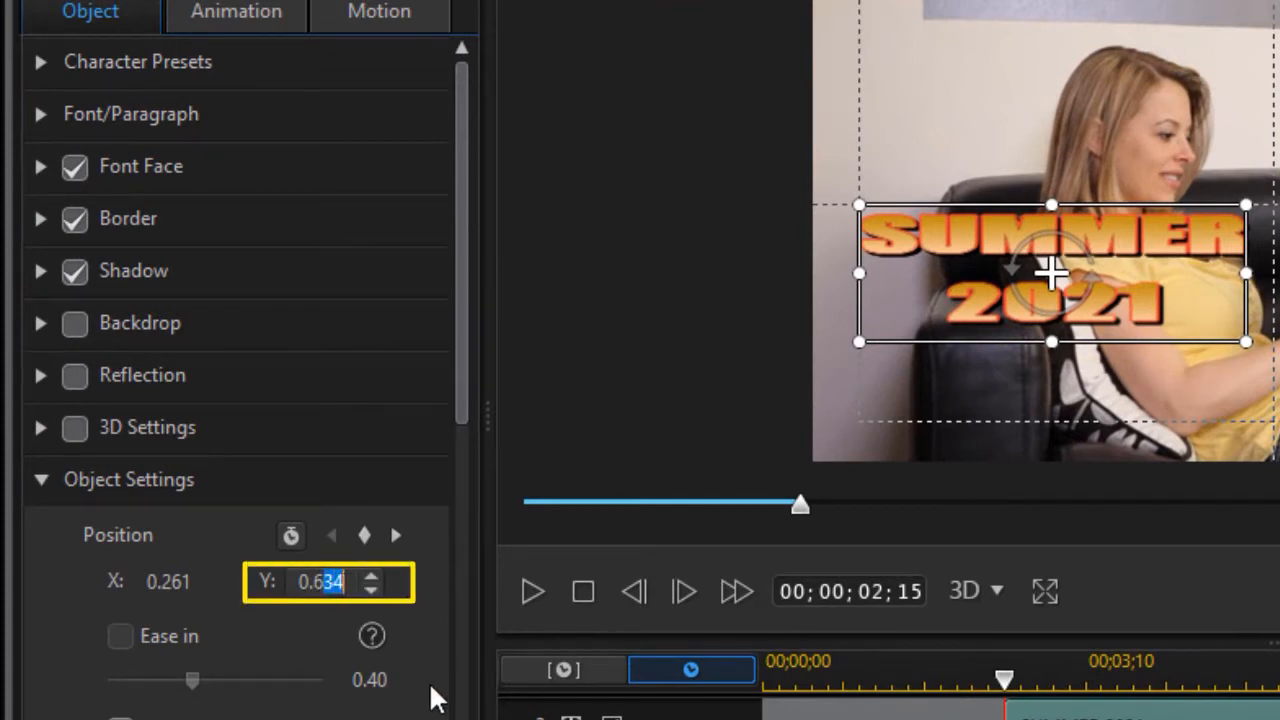
text(25)
key(Return)
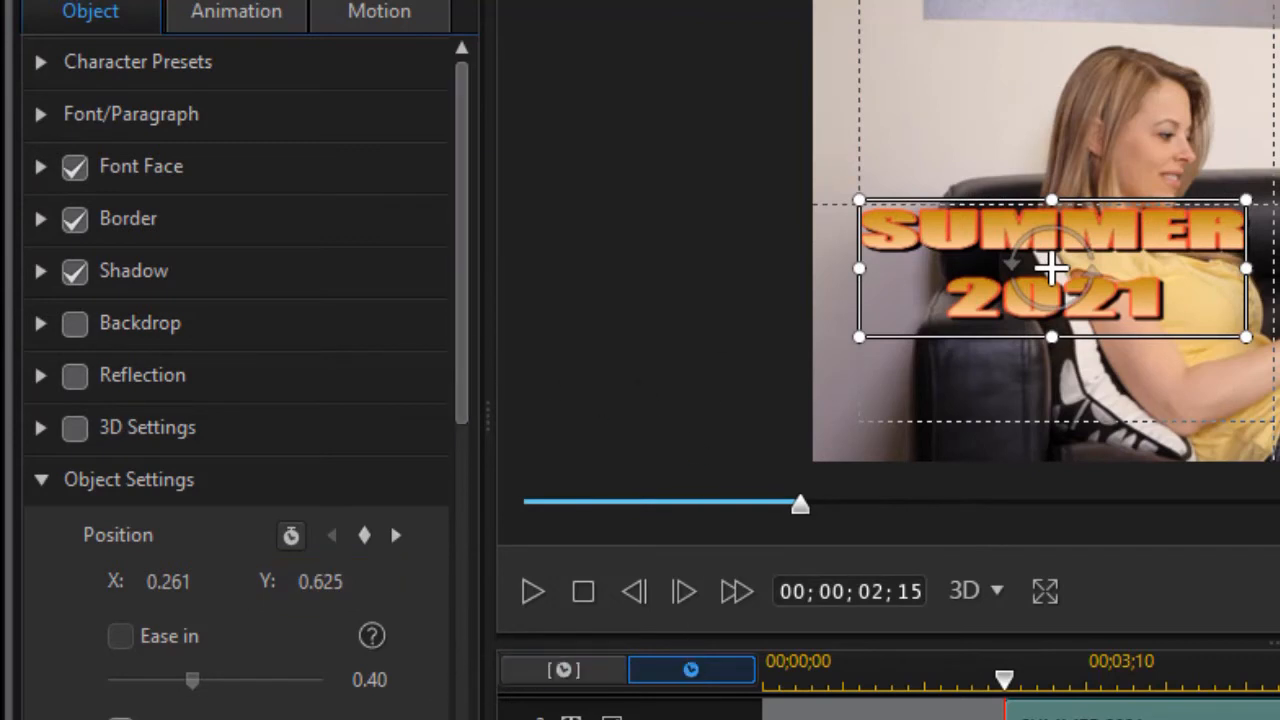
Step: Enable the Title Reveal Mask for SUMMER 2021 and turn off the mask's Maintain aspect ratio option
drag(463, 386, 410, 715)
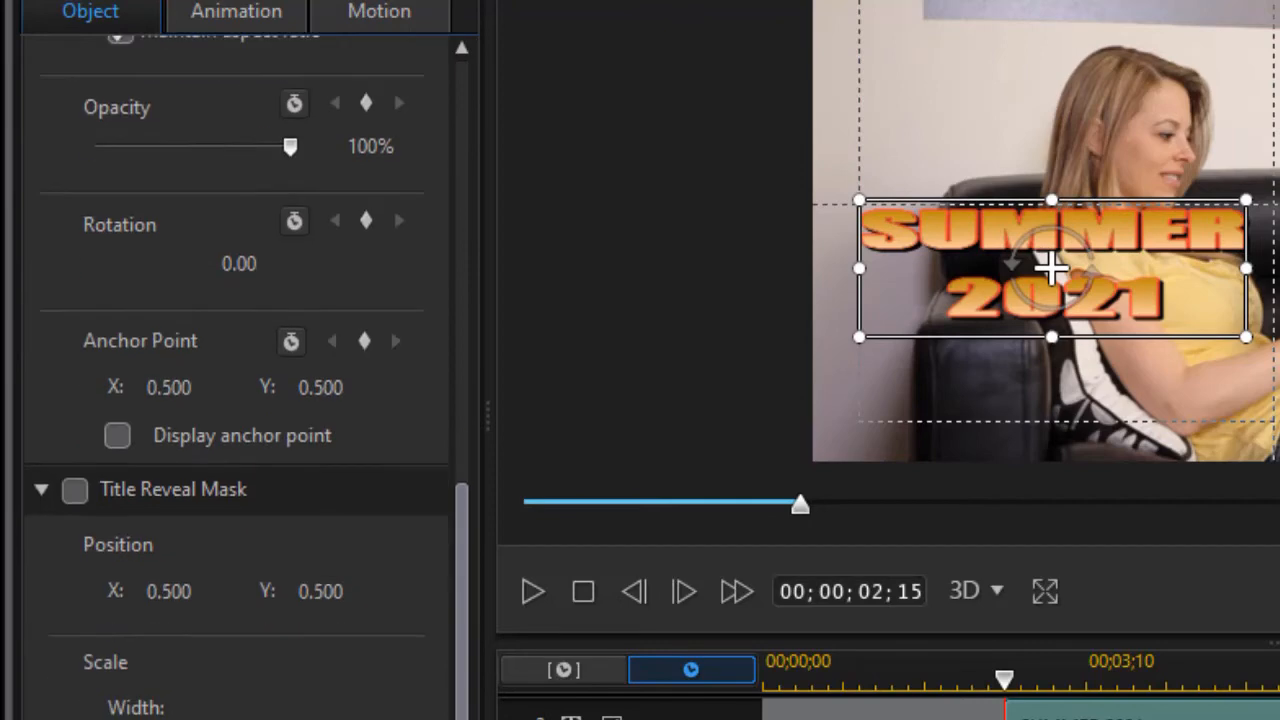
scroll(217, 583, down, 2)
scroll(217, 583, up, 1)
click(75, 468)
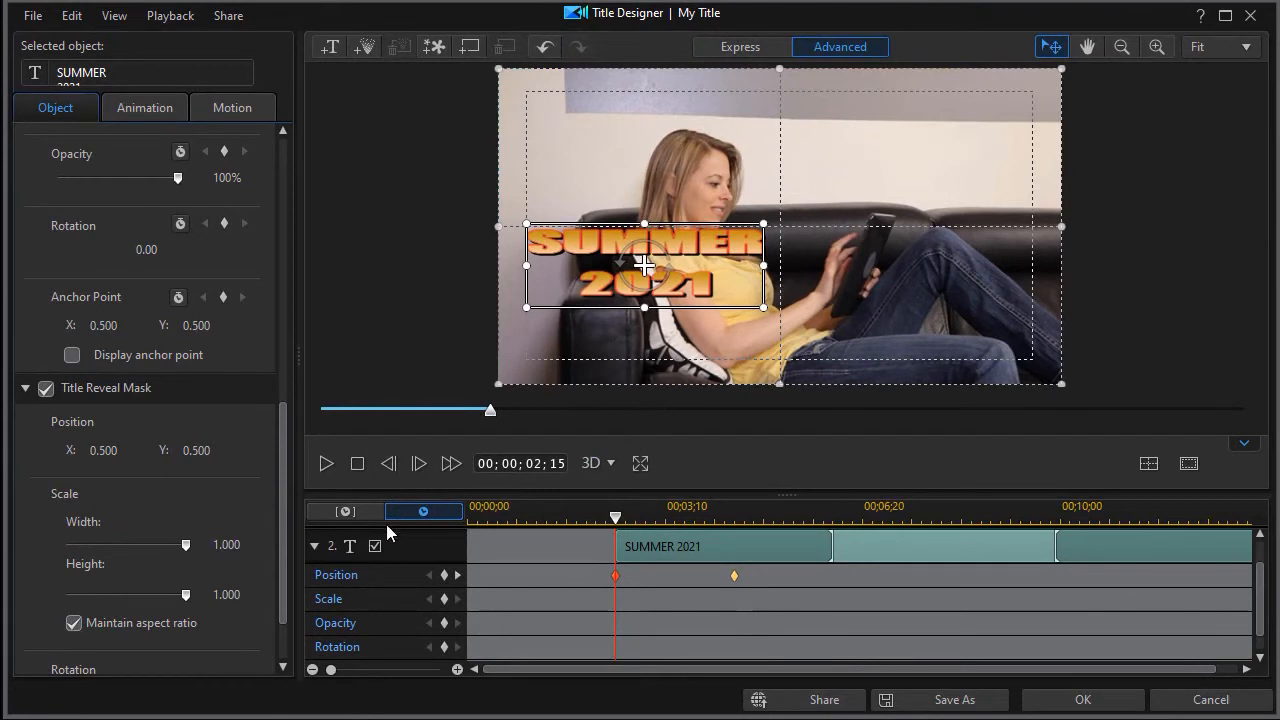
click(73, 624)
Step: Shrink the reveal mask to width 0.500 and height about 0.377, covering the right-half area where SUMMER 2021 ends
drag(496, 226, 780, 243)
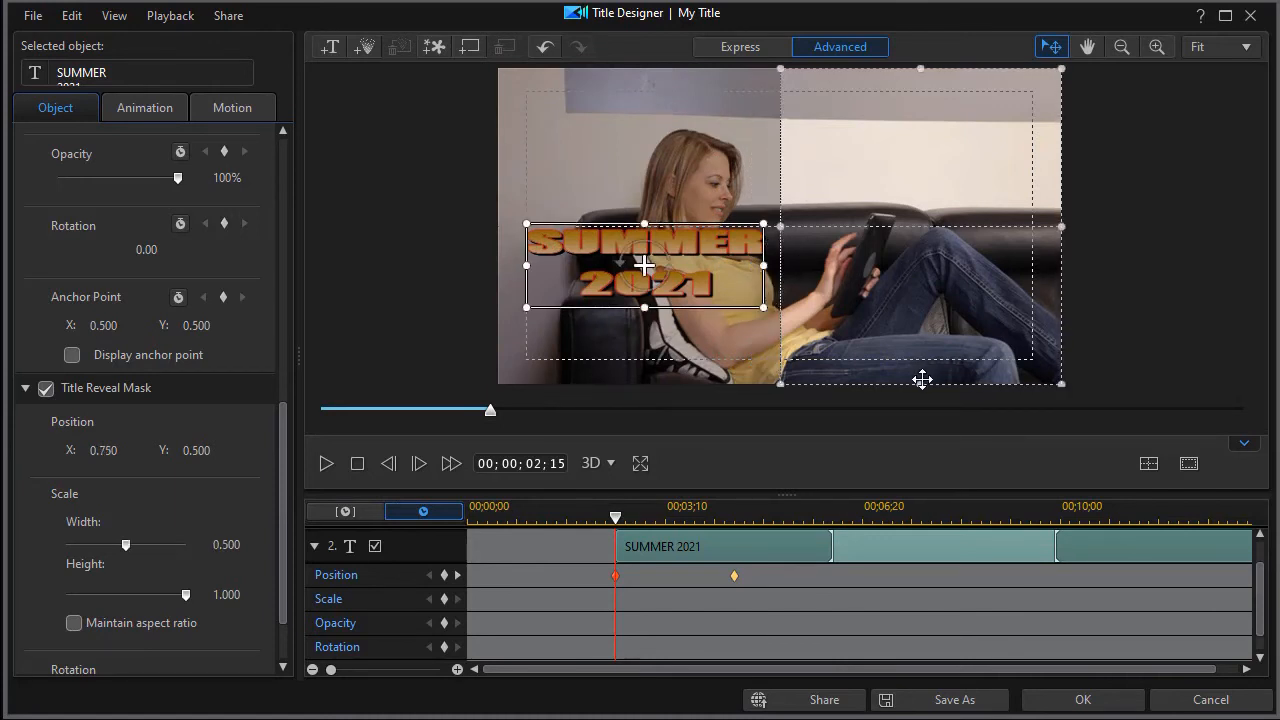
drag(917, 384, 913, 323)
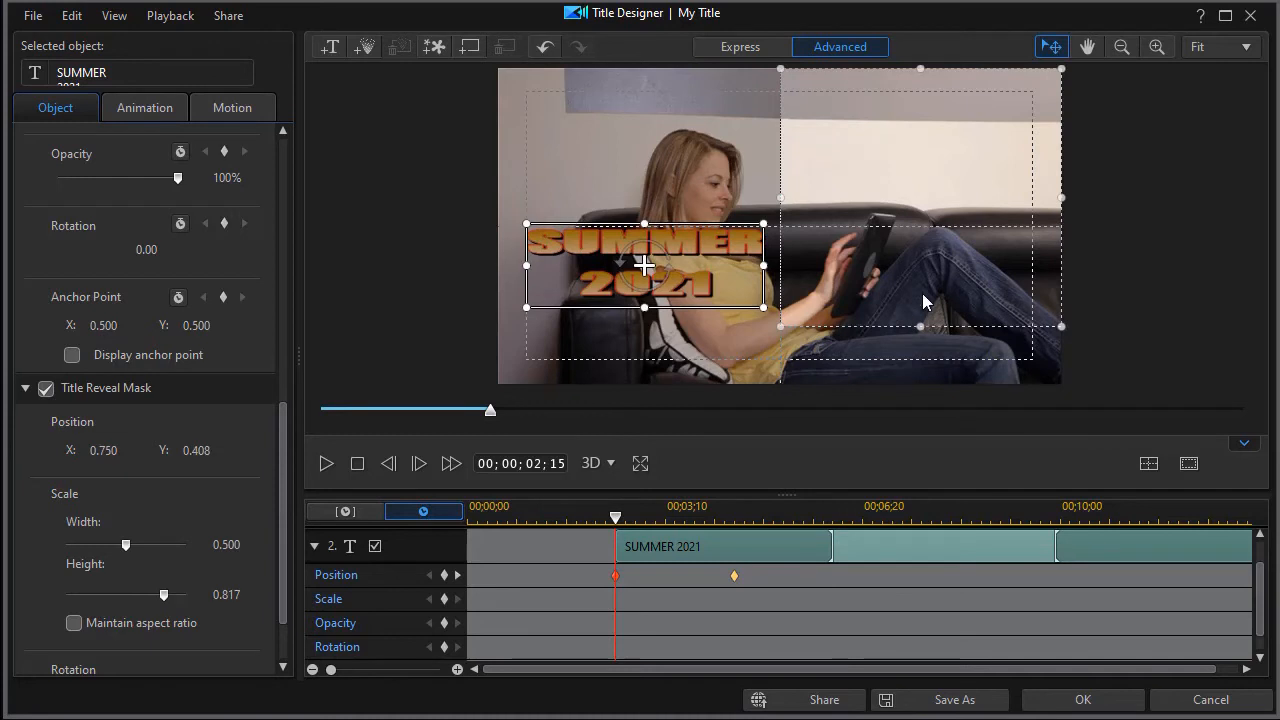
drag(919, 72, 888, 207)
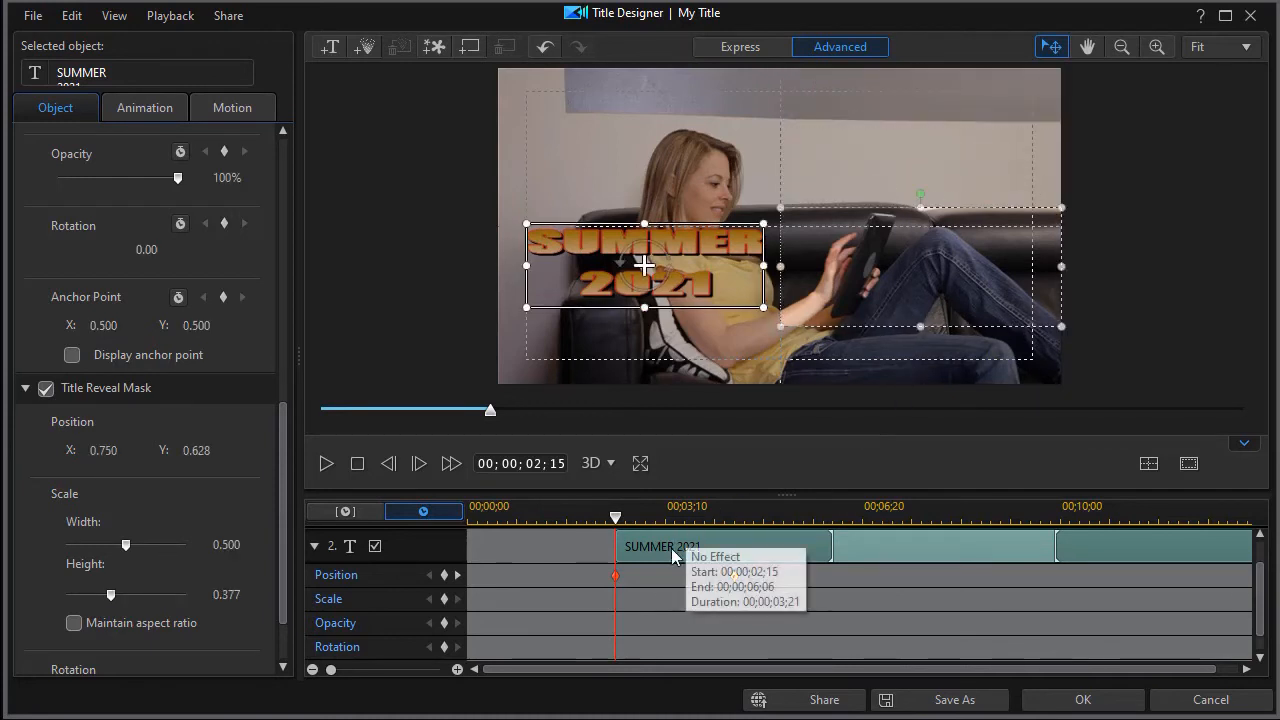
Step: Preview the SUMMER 2021 reveal animation from the beginning
click(358, 465)
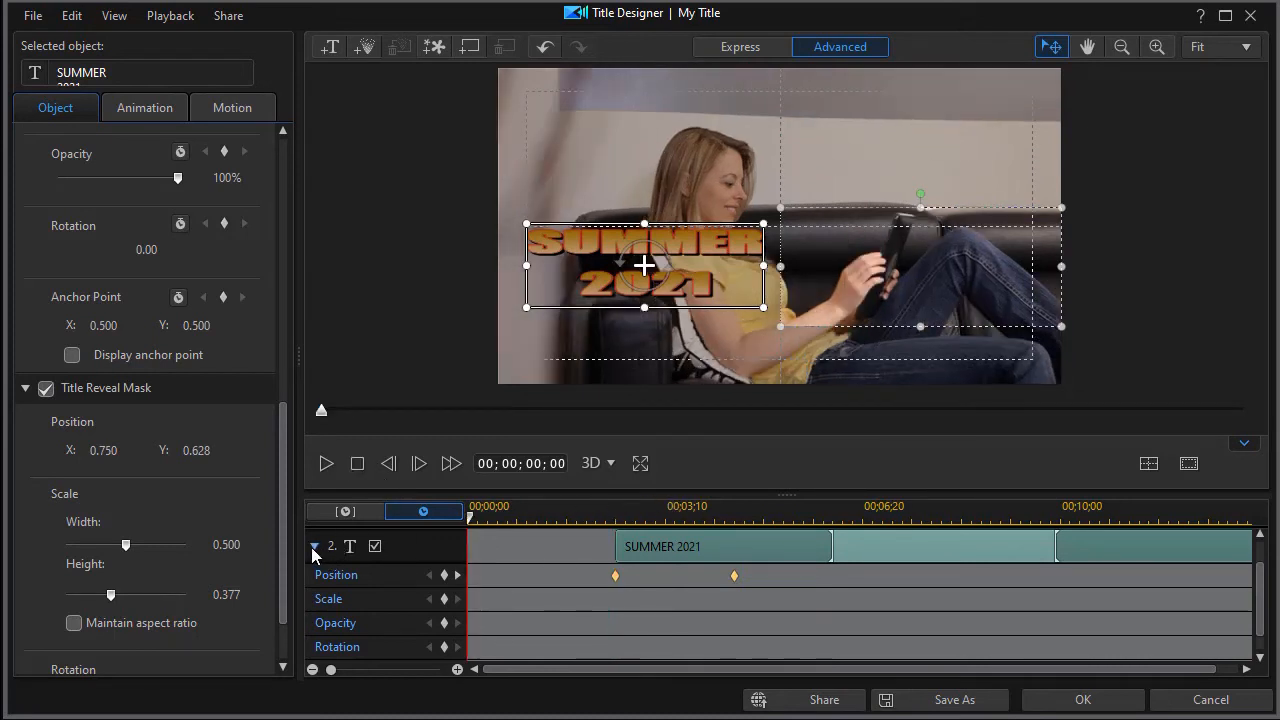
scroll(1265, 620, up, 1)
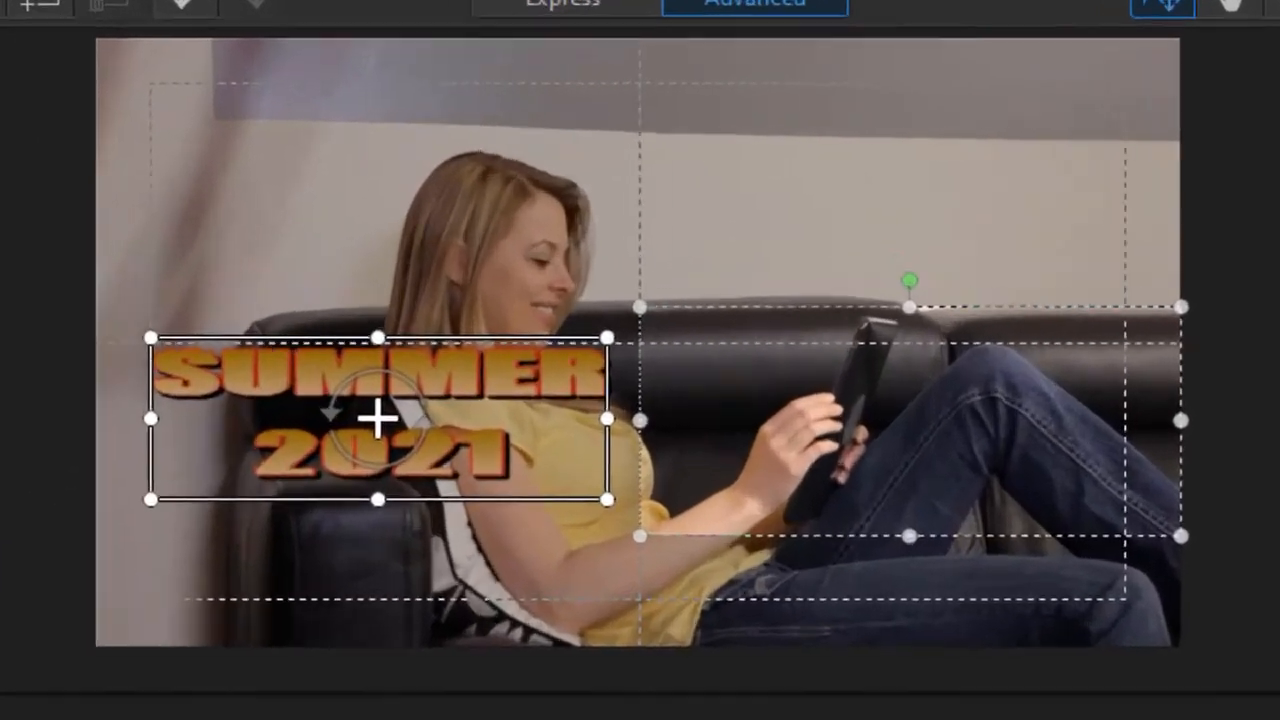
click(325, 462)
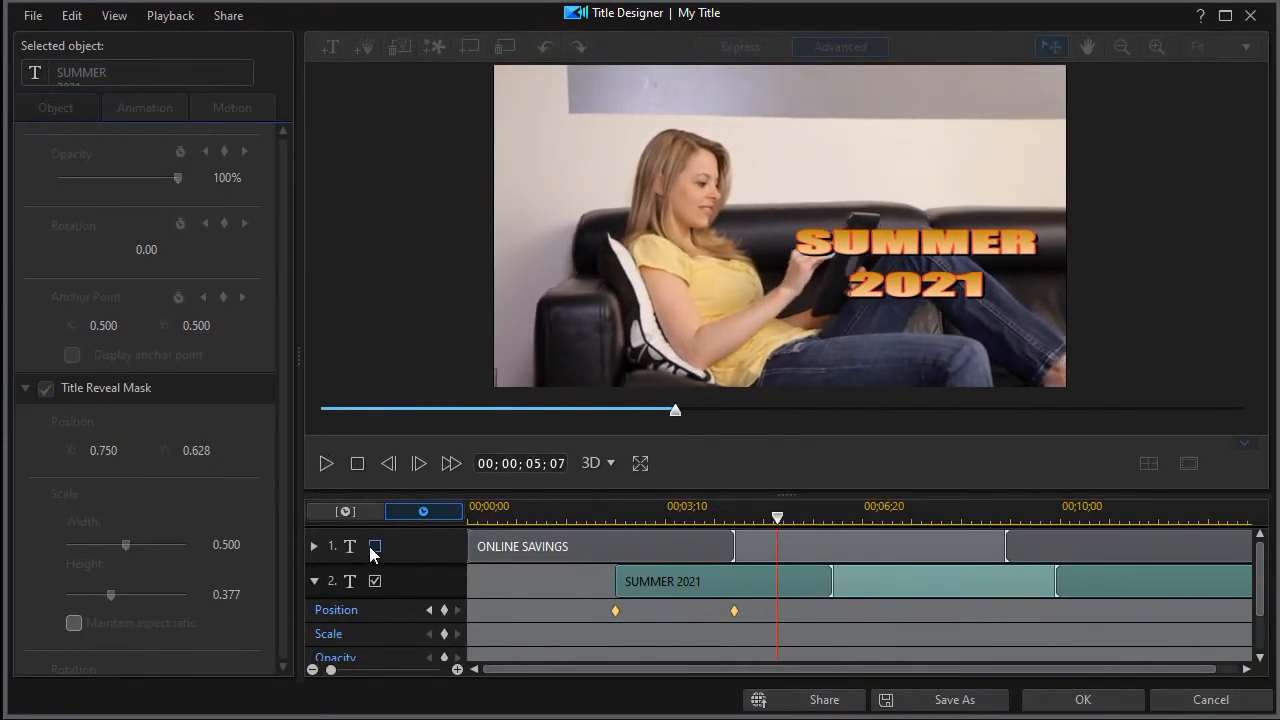
Step: Make the ONLINE SAVINGS track visible again and play both titles from the start
click(375, 548)
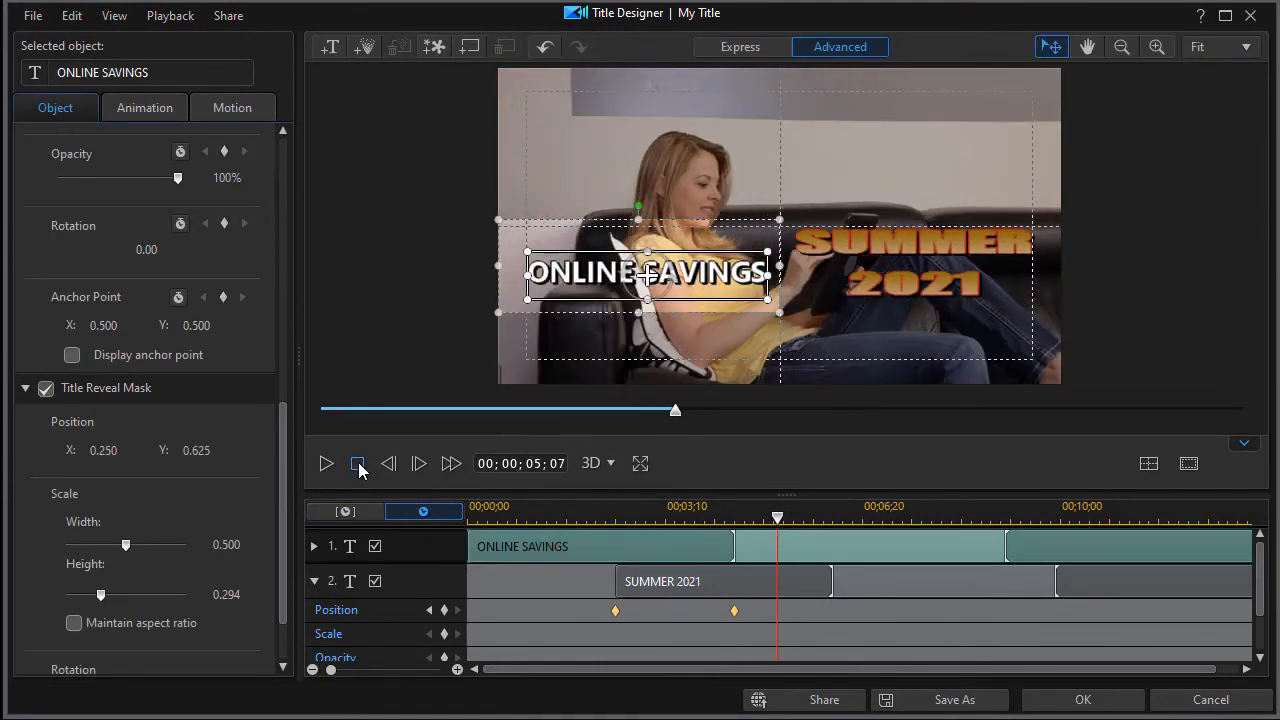
click(358, 465)
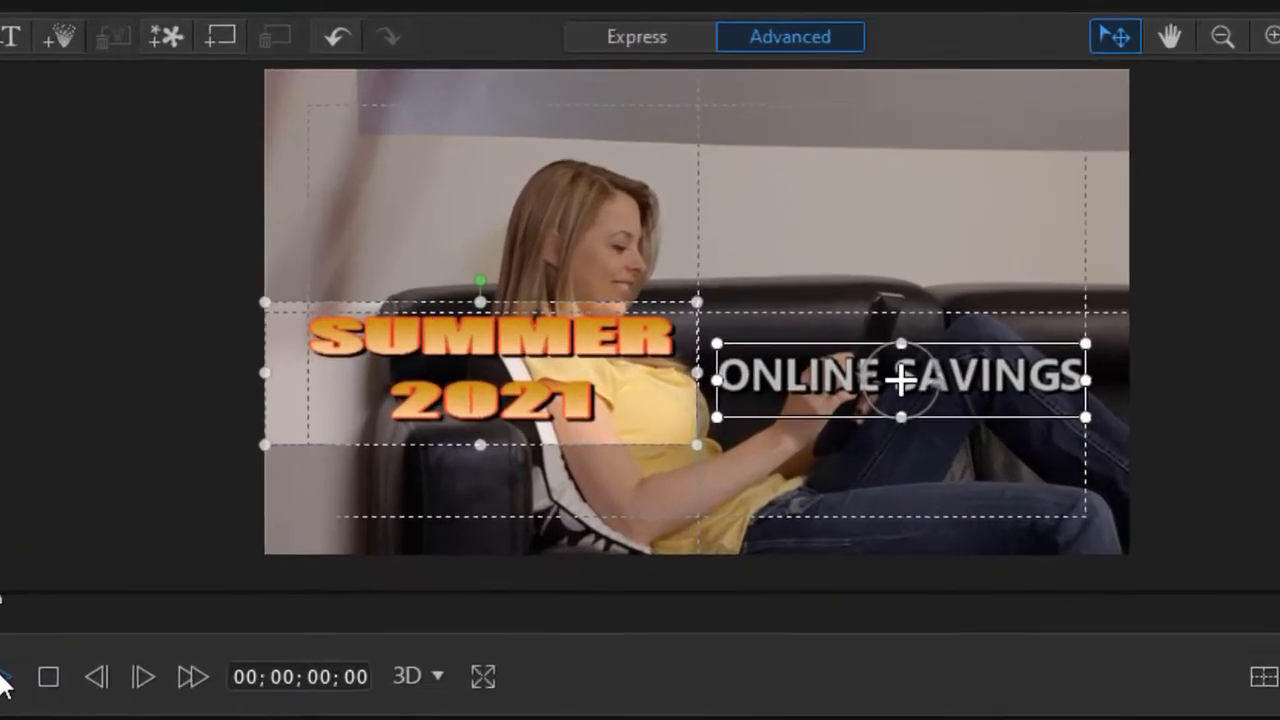
click(3, 684)
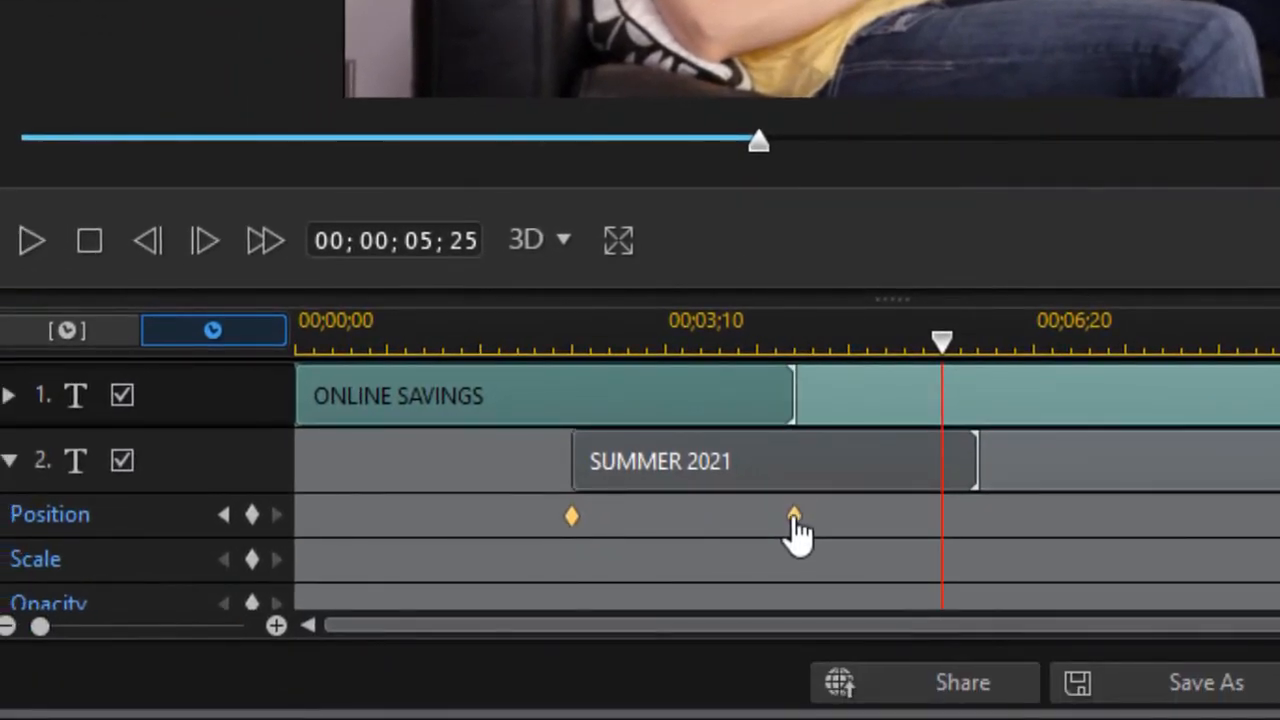
Step: Move the ending Position keyframe of SUMMER 2021 to 00;00;03;15 and that of ONLINE SAVINGS to 00;00;01;14
drag(794, 518, 689, 541)
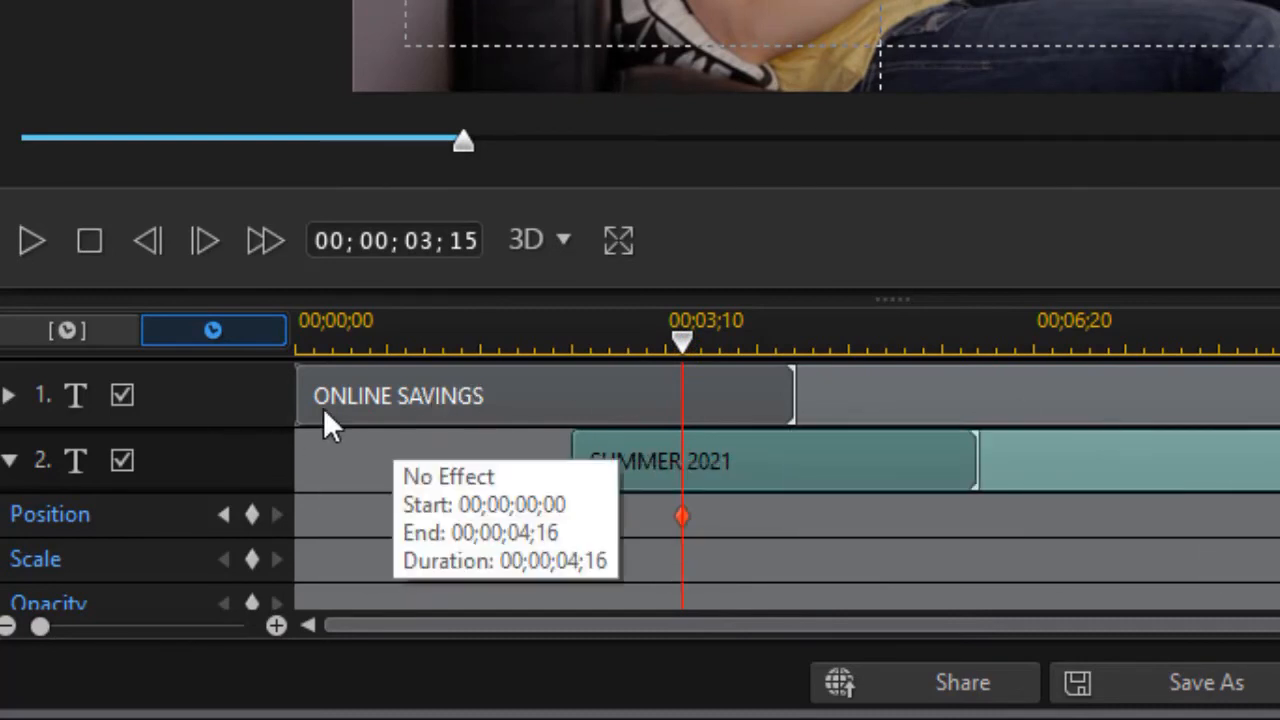
click(9, 460)
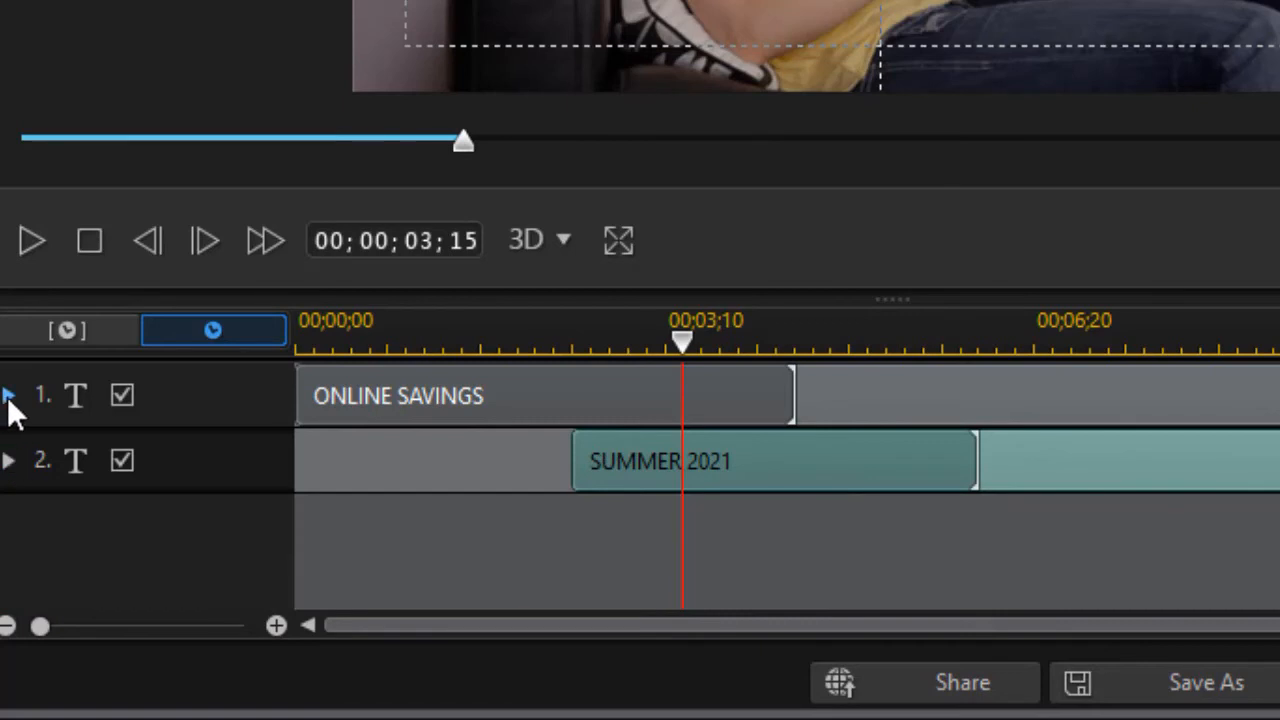
click(9, 398)
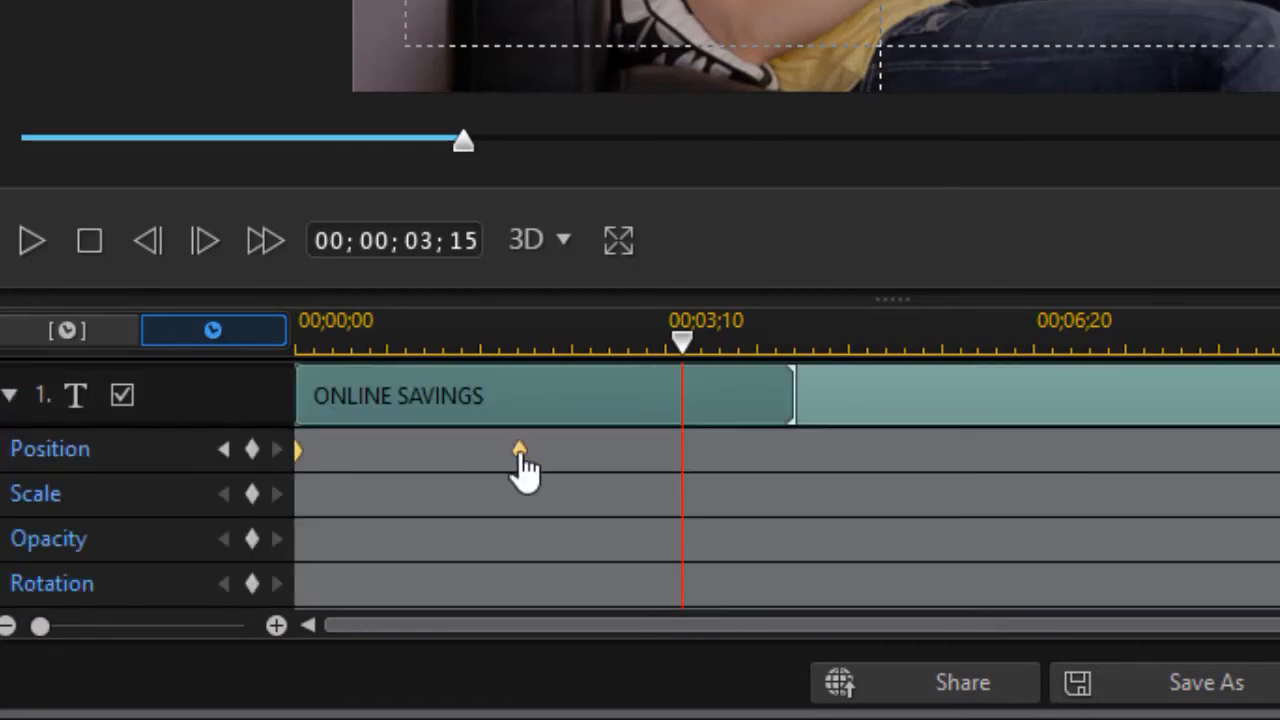
drag(524, 466, 461, 474)
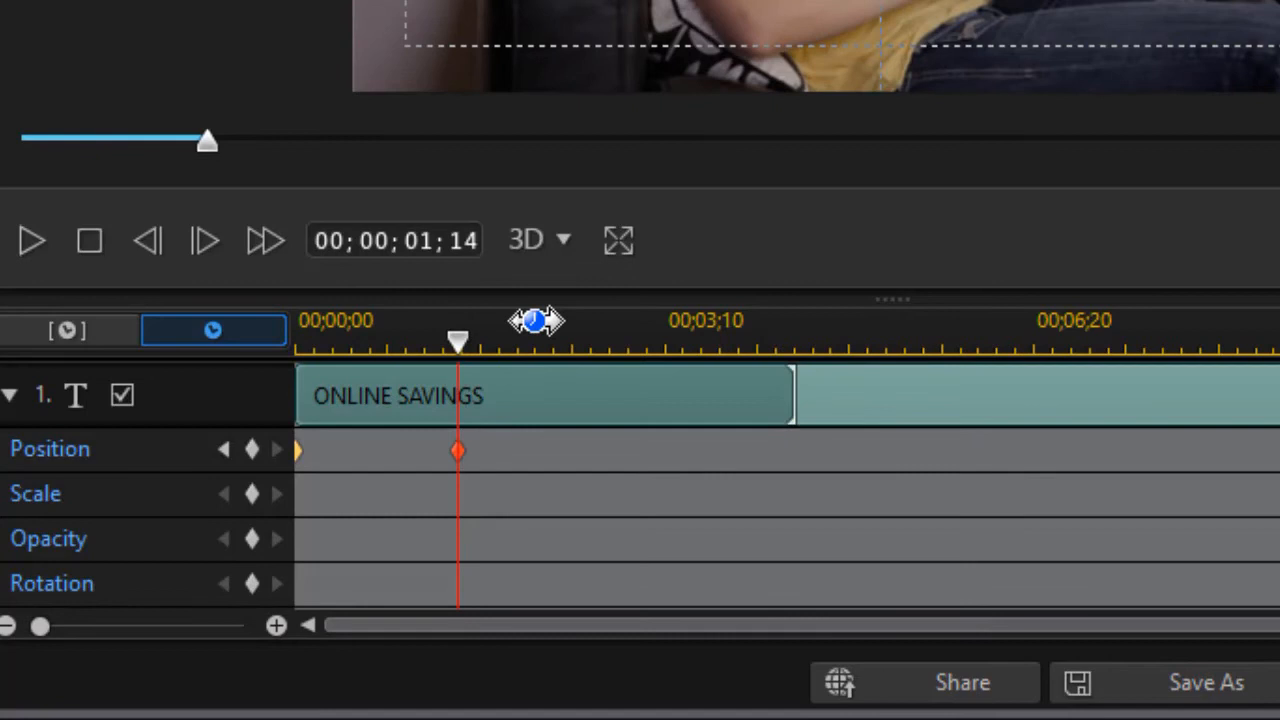
Step: Preview the retimed titles and accept the title changes to return to the main editor
drag(538, 320, 1163, 337)
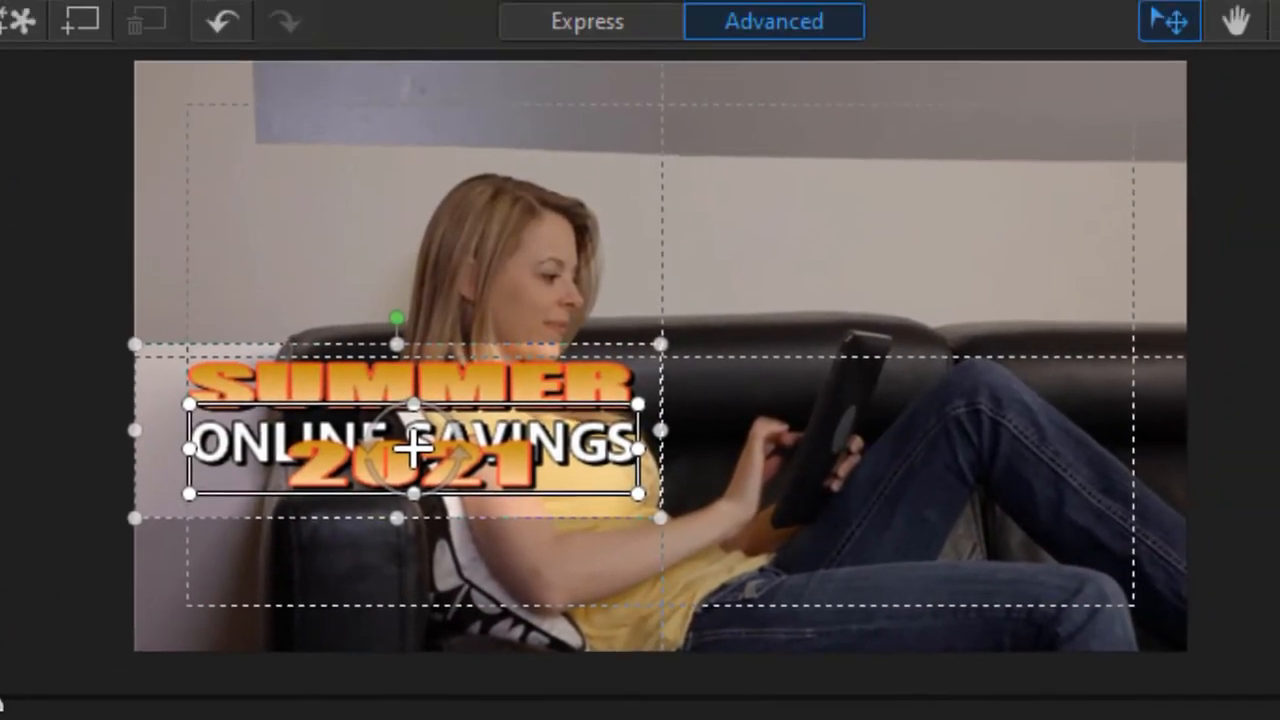
drag(414, 443, 908, 438)
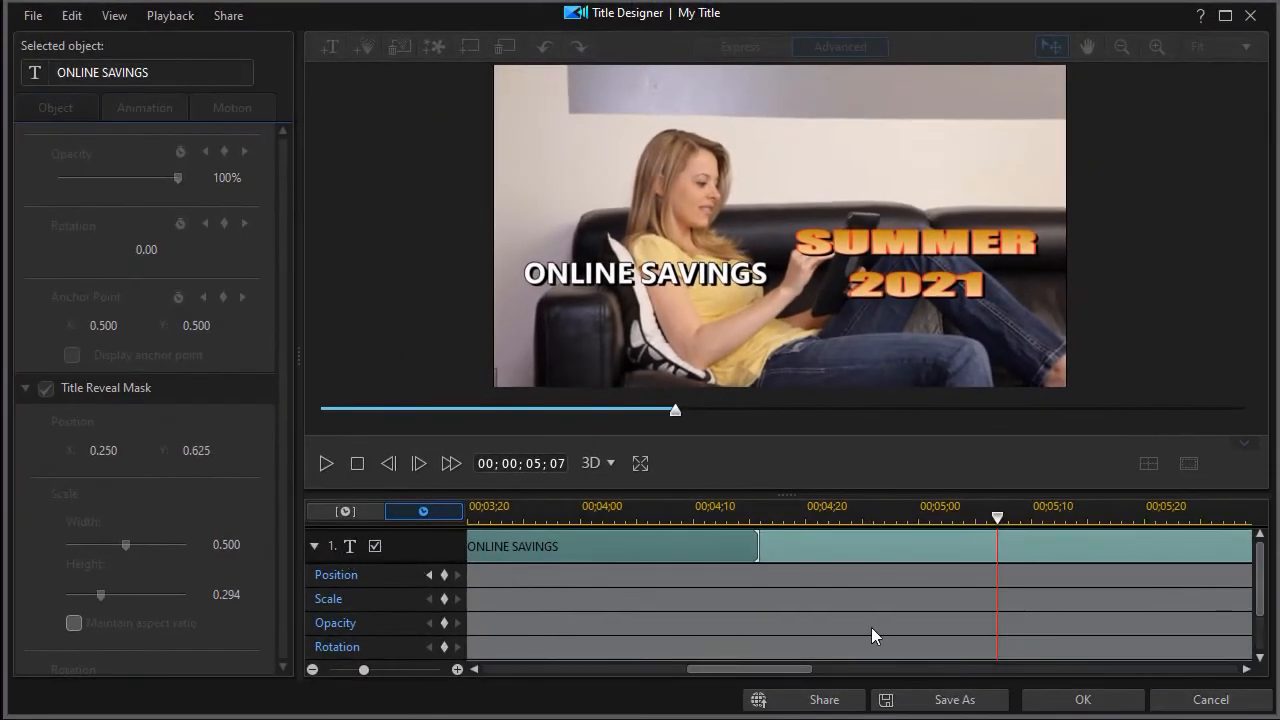
click(1091, 705)
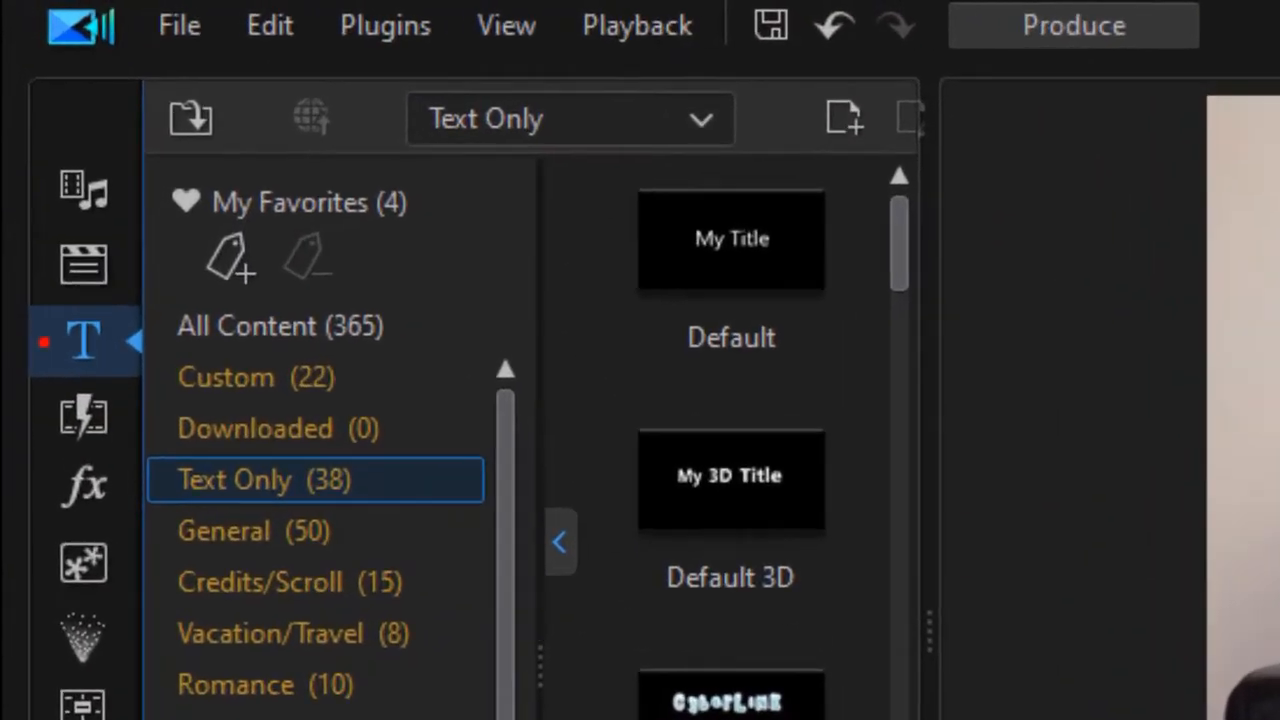
Step: Place the orange 252,153,0 color board at the start of video track 3
click(90, 195)
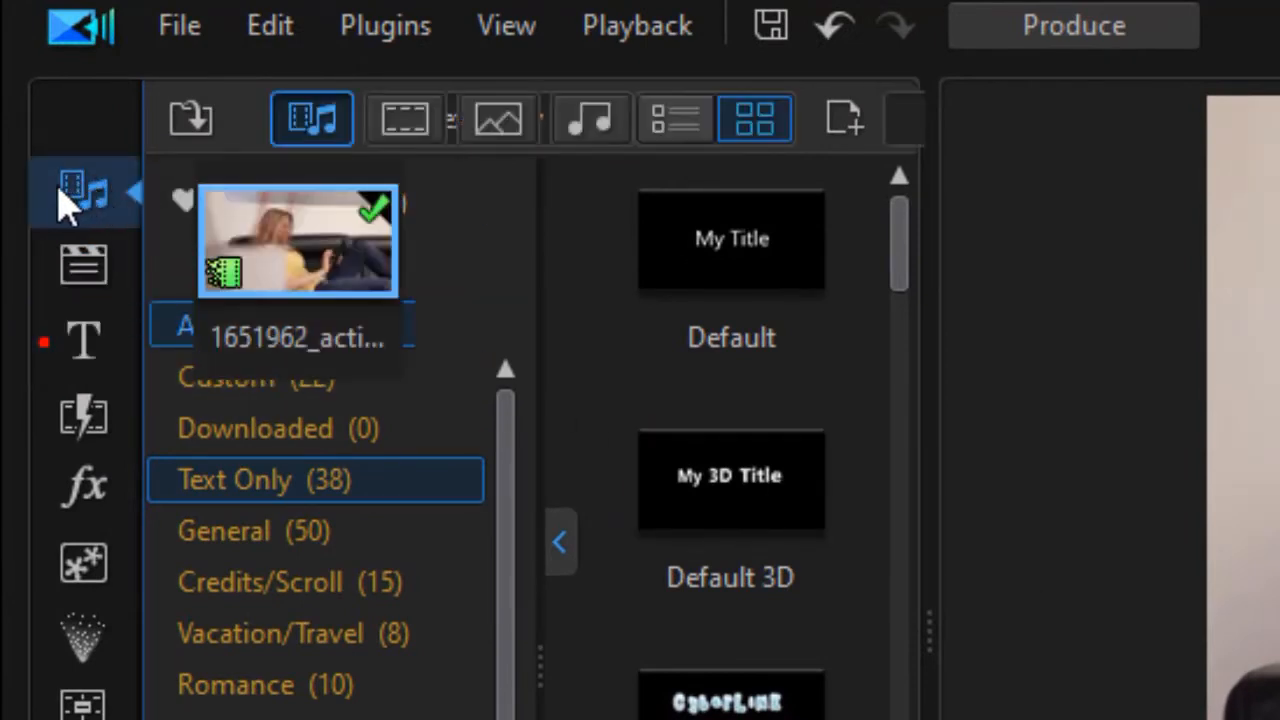
click(157, 550)
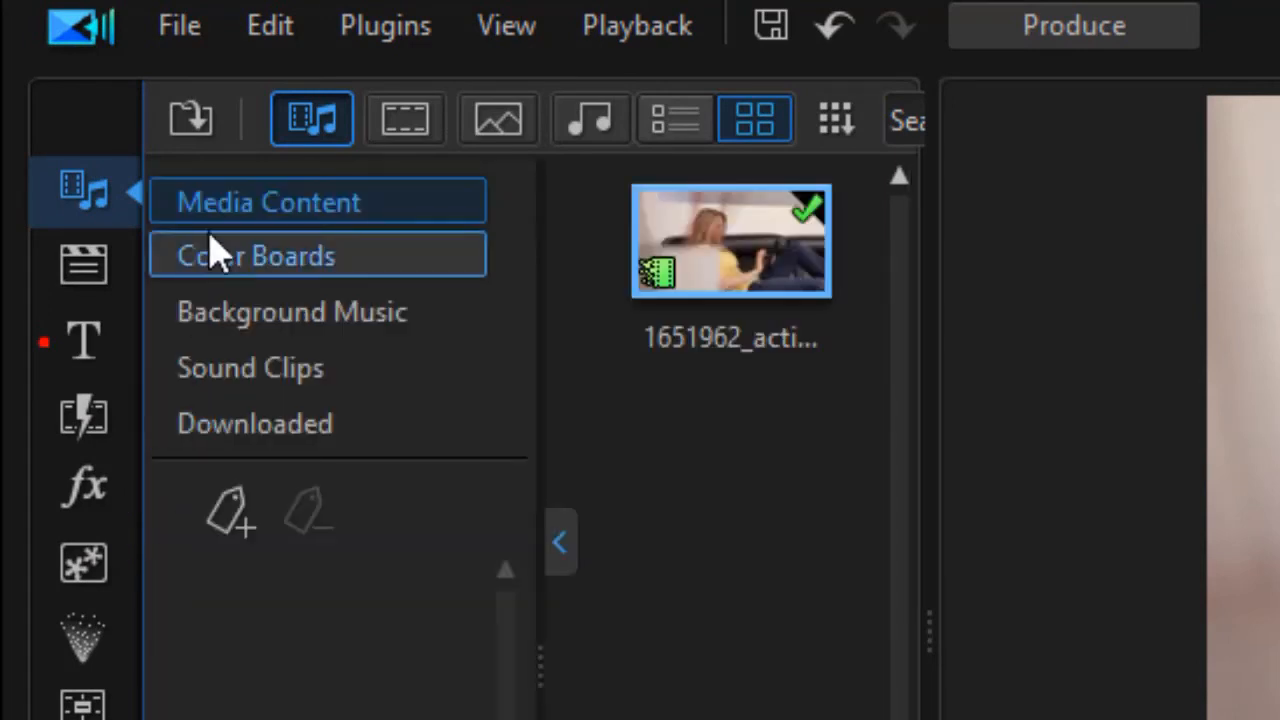
click(345, 272)
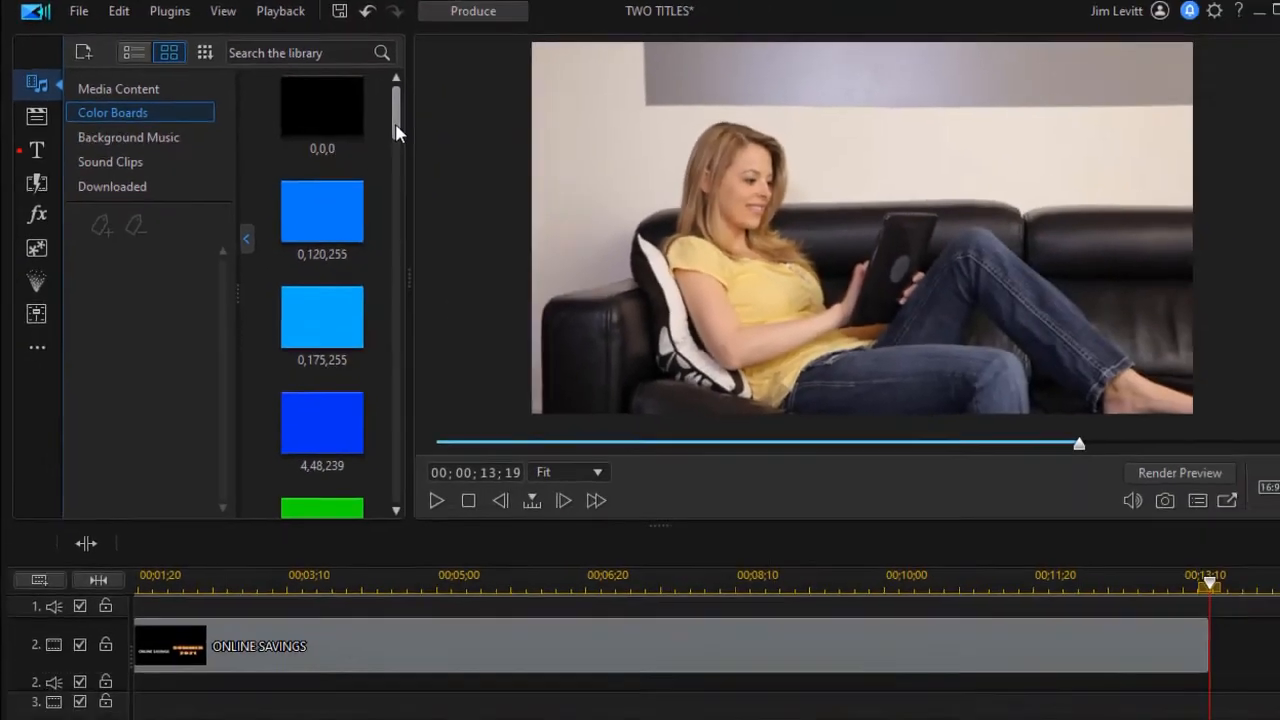
scroll(361, 351, down, 10)
scroll(361, 351, down, 5)
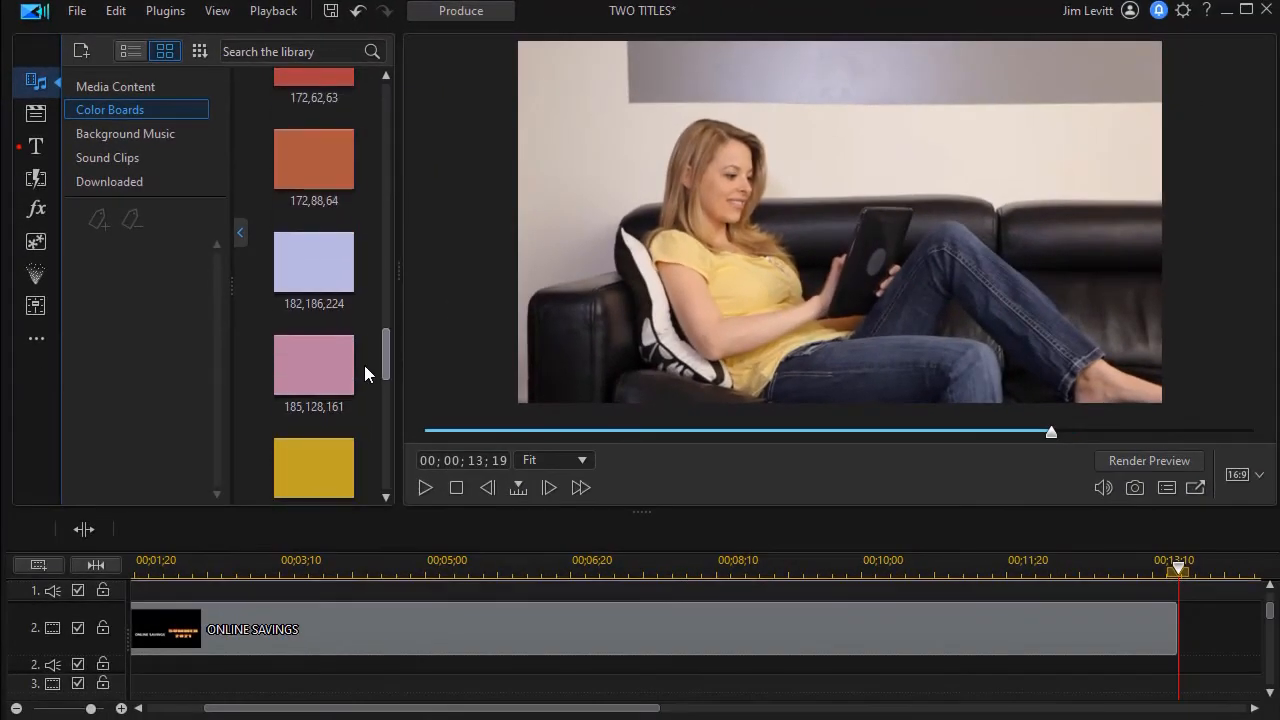
scroll(361, 383, down, 3)
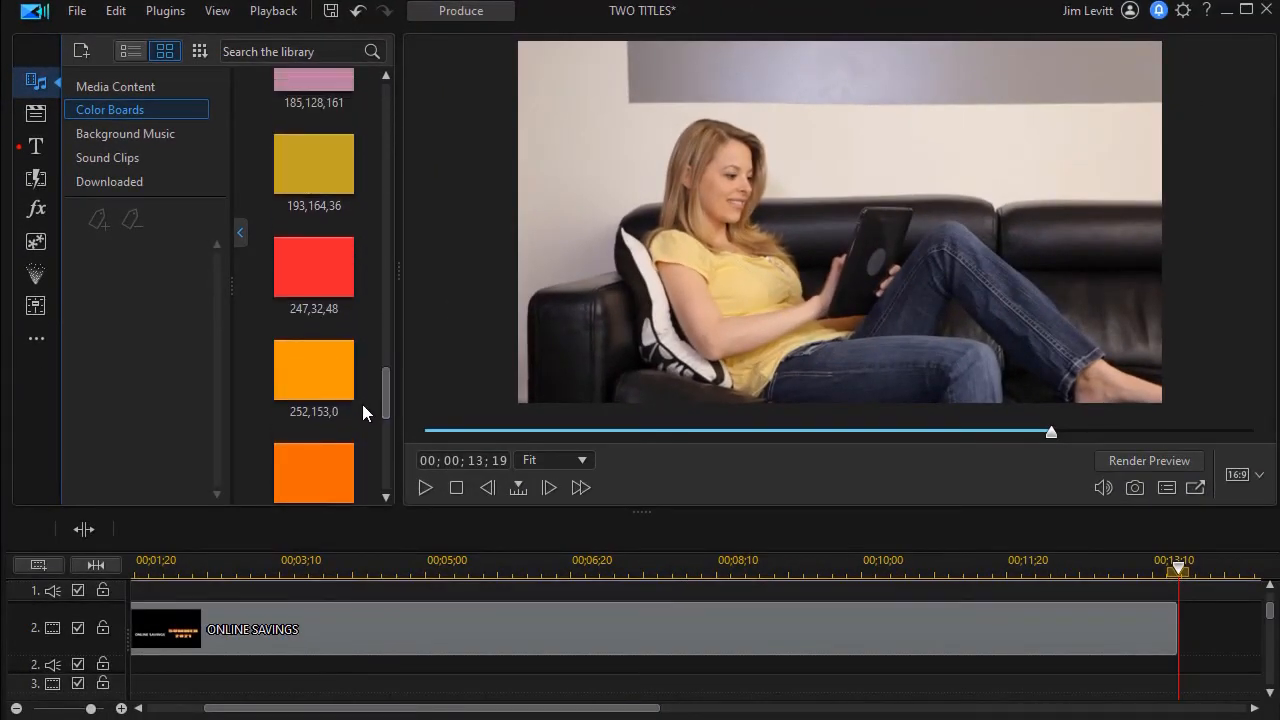
drag(305, 369, 114, 676)
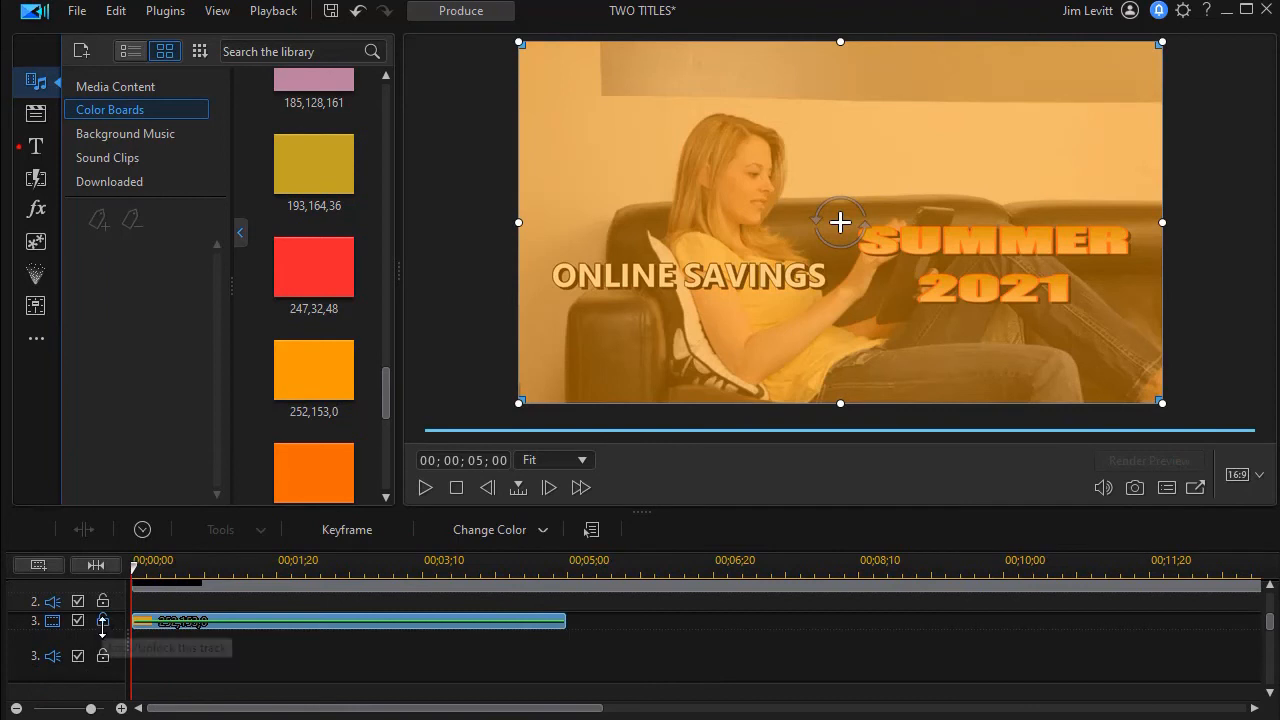
Step: Make track 3 taller, then open the orange color board for editing and set its opacity to 100%
drag(99, 630, 99, 651)
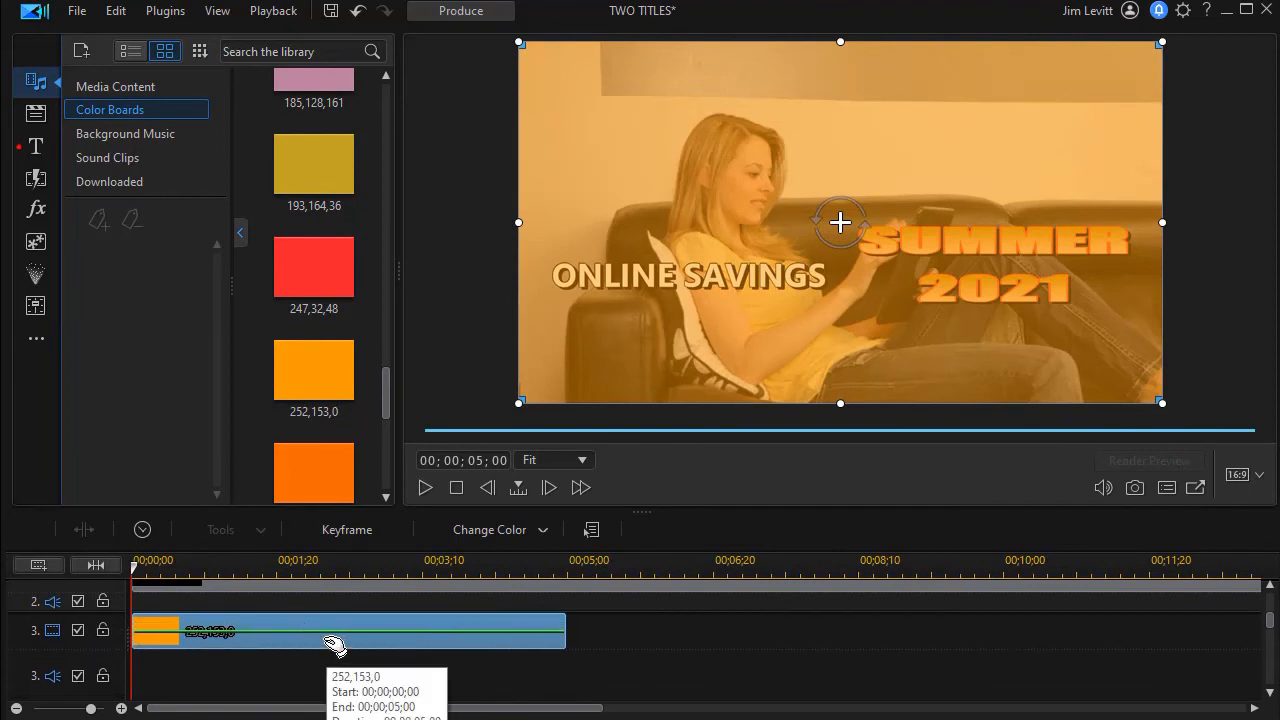
click(321, 647)
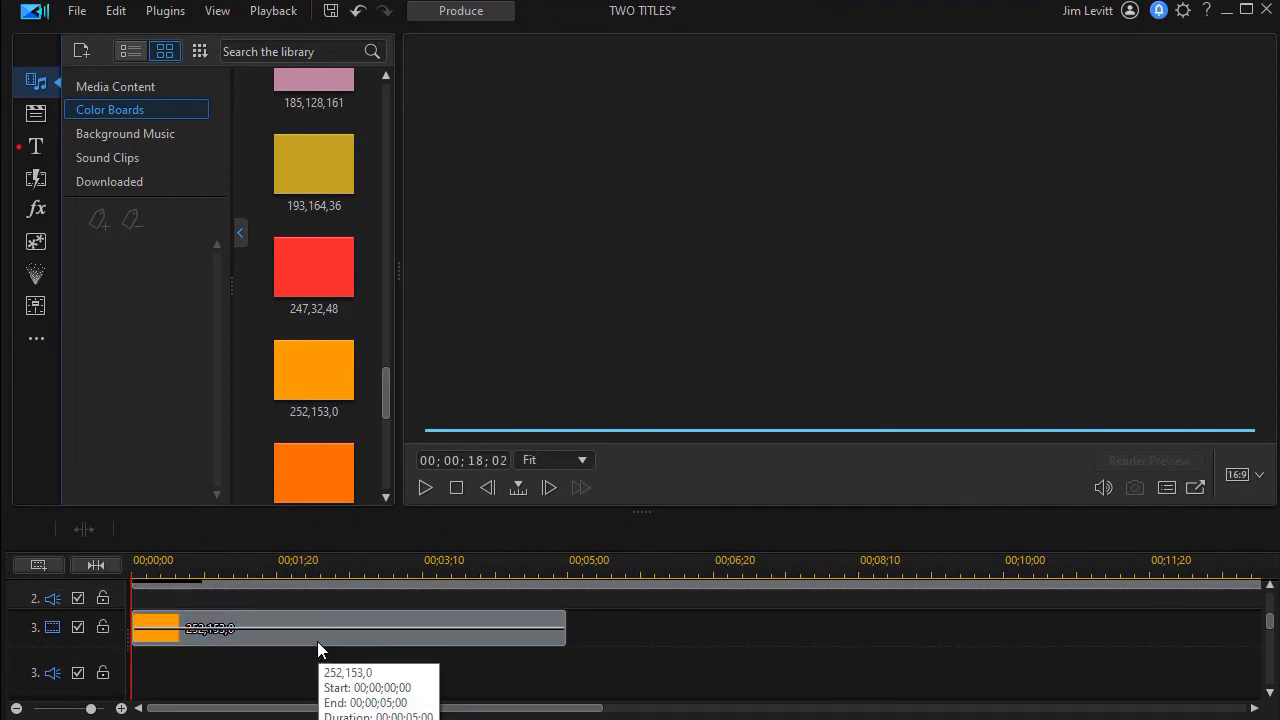
click(321, 638)
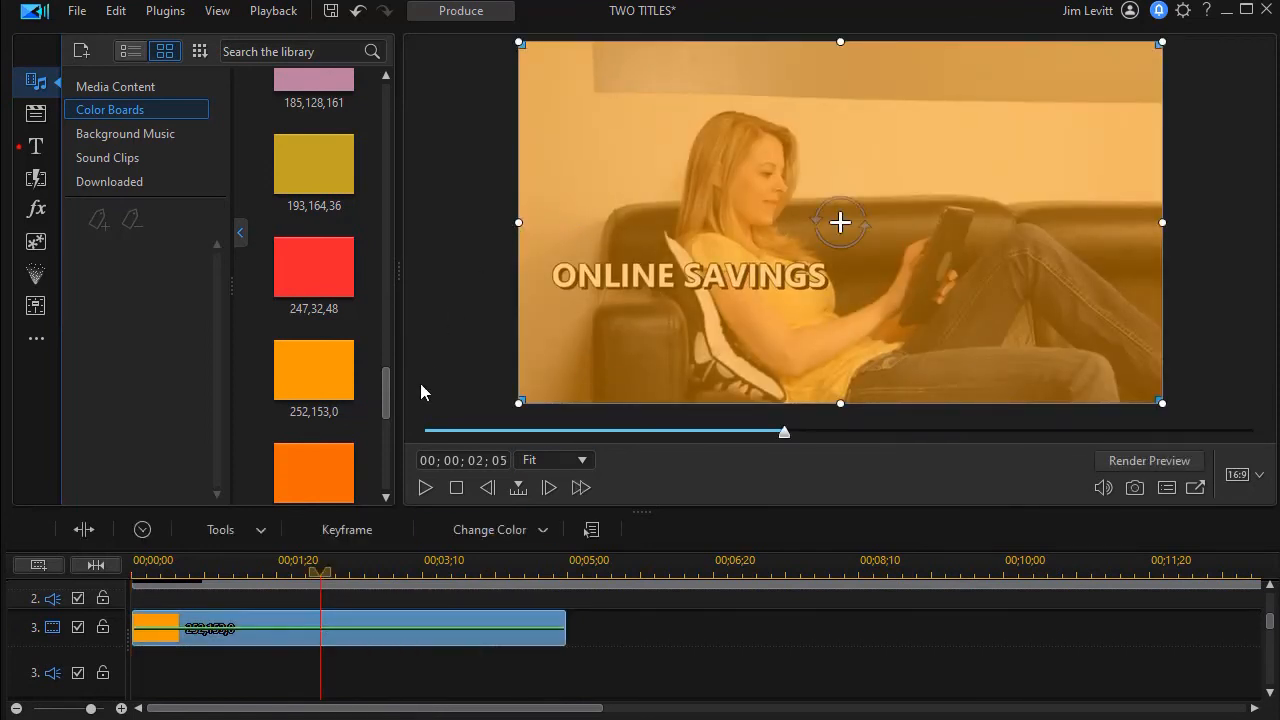
double_click(386, 614)
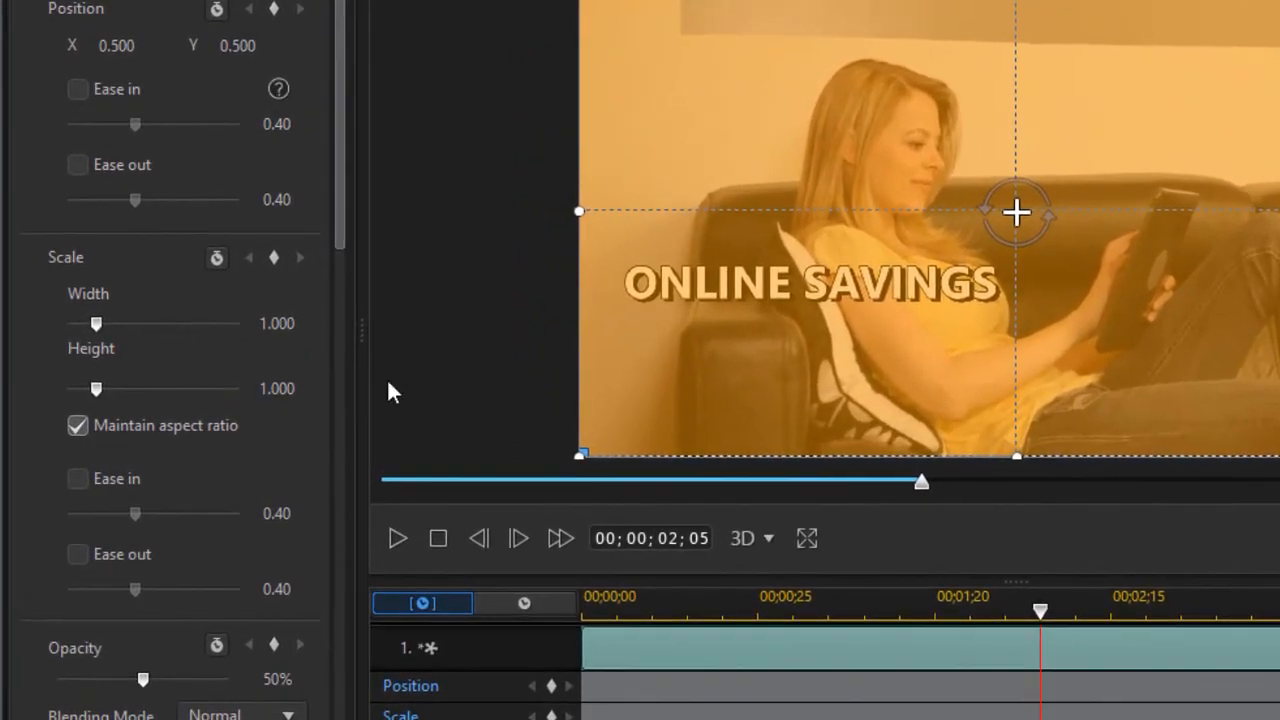
drag(143, 680, 266, 688)
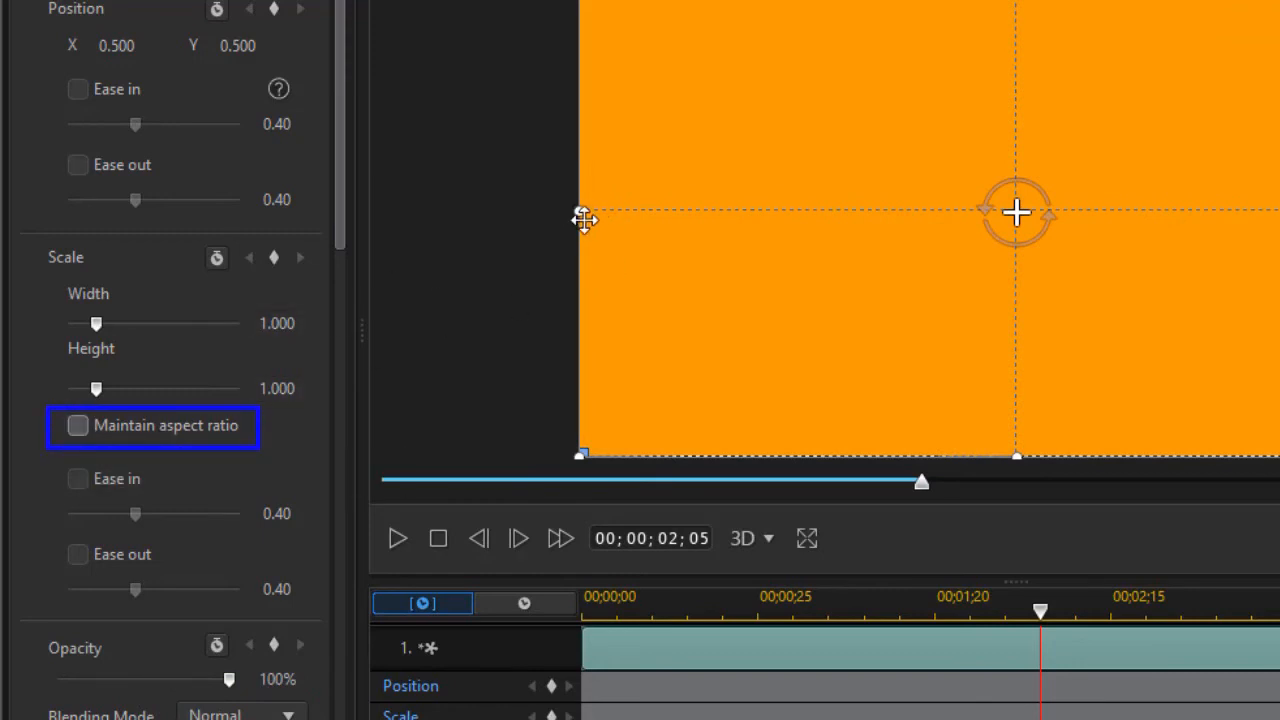
Step: Turn off Maintain aspect ratio and narrow the orange color board to a full-height centre bar with a width scale of about 0.063
mouse_move(580, 209)
mouse_down()
mouse_move(794, 220)
mouse_move(986, 257)
mouse_move(1001, 270)
mouse_move(989, 272)
mouse_up()
scroll(334, 229, down, 5)
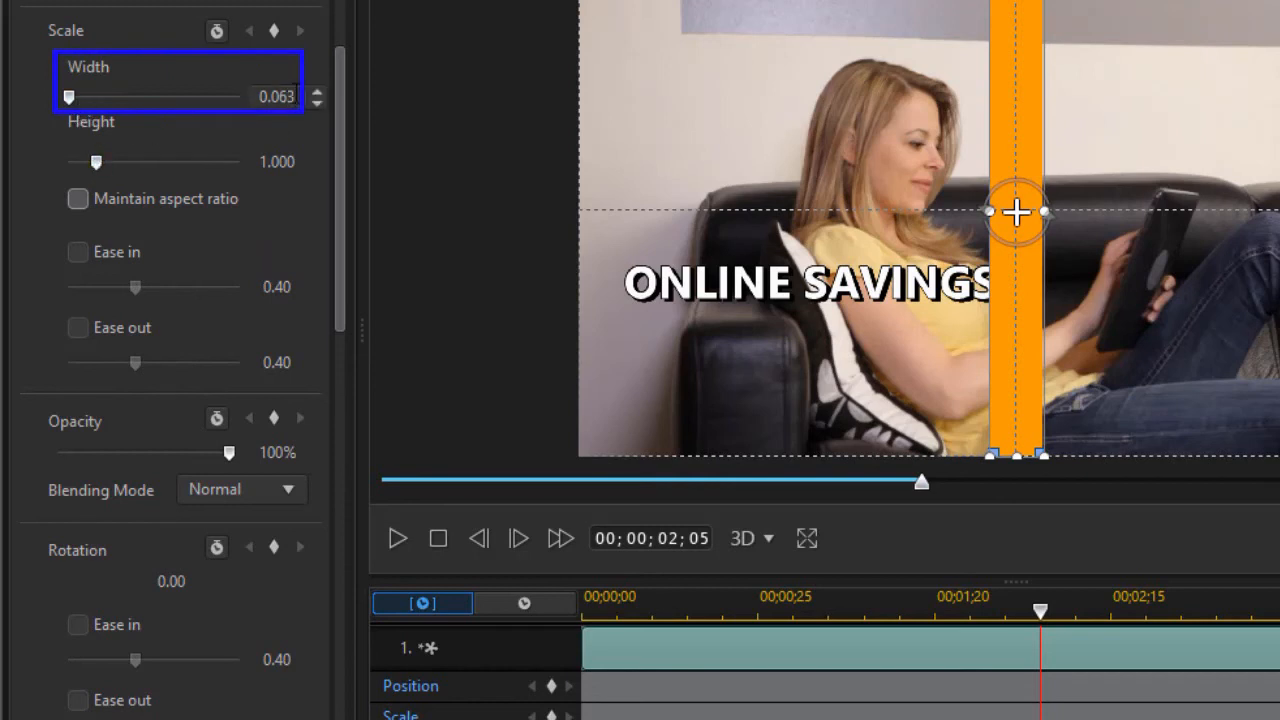
Step: Set the orange bar's width scale to 0.013 and shorten it to a height scale of about 0.365
drag(296, 96, 285, 96)
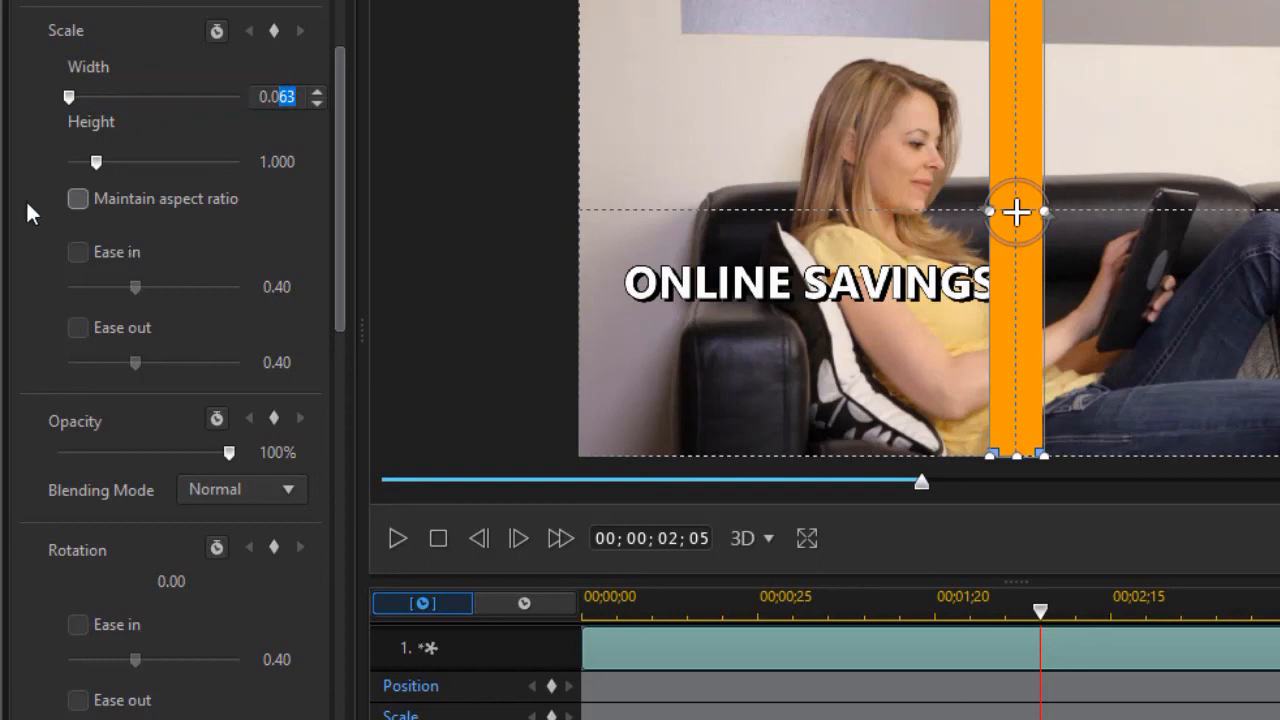
text(13)
key(Return)
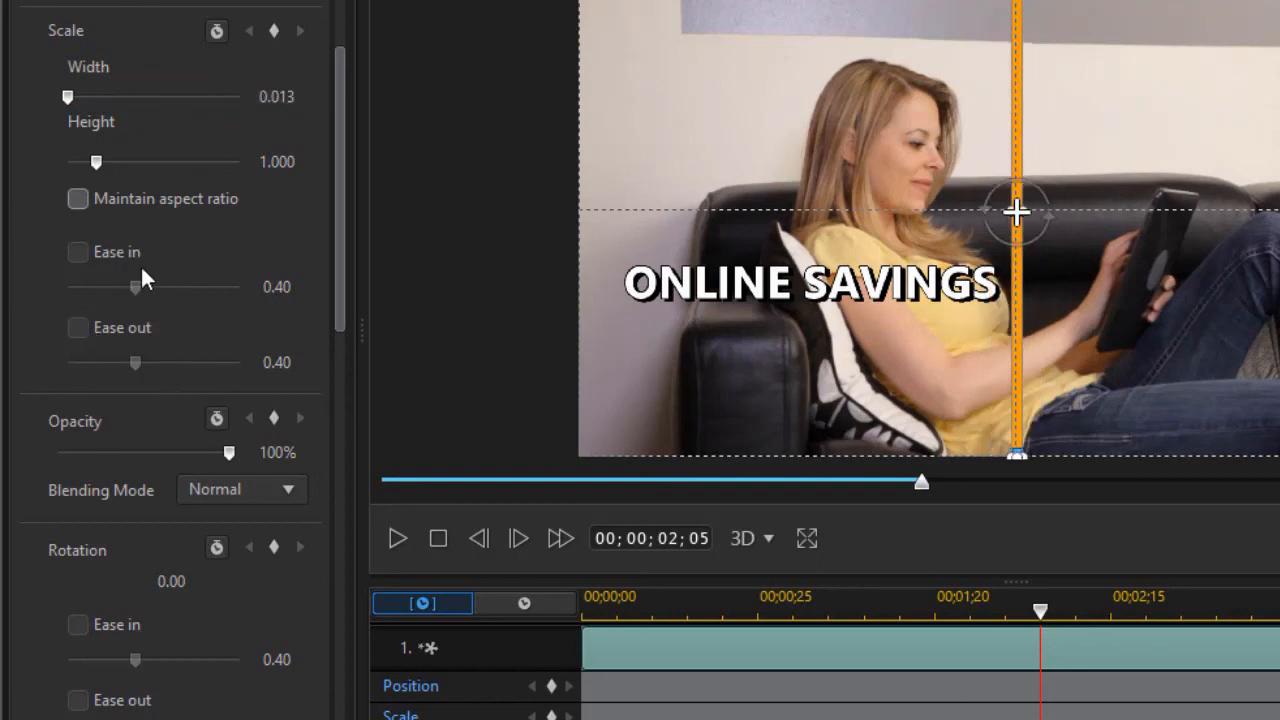
drag(91, 161, 78, 163)
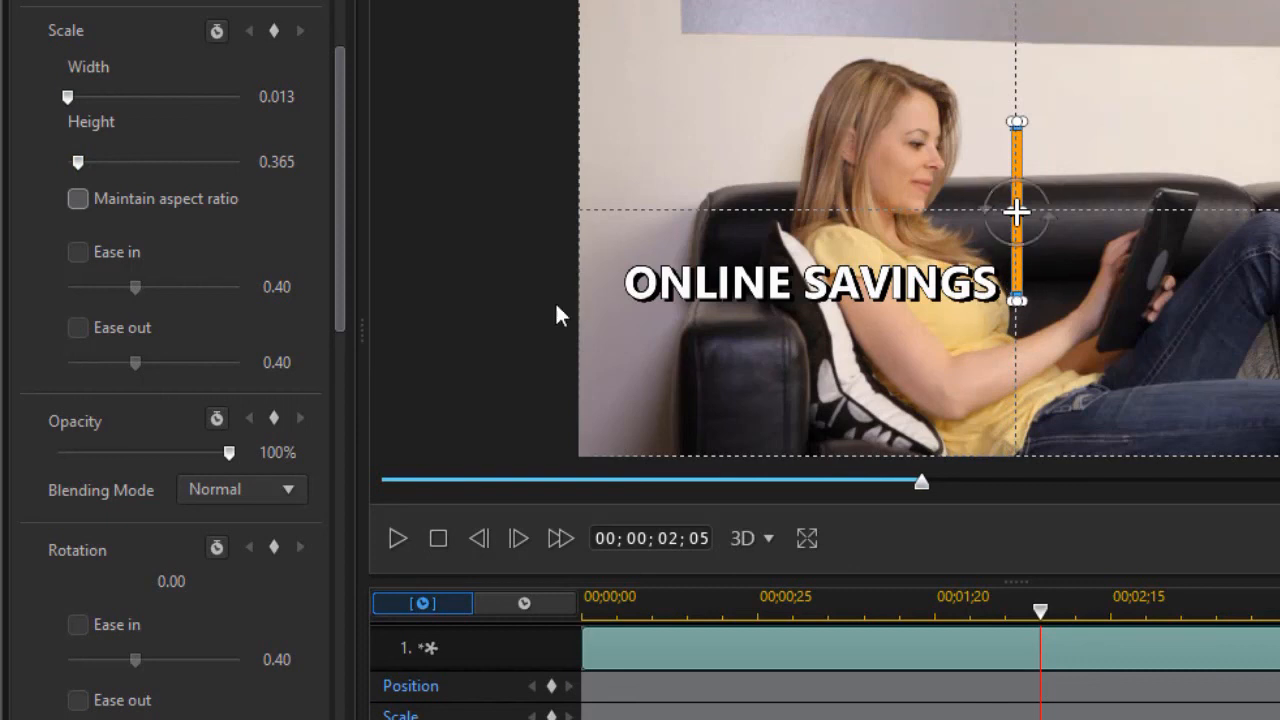
Step: Thin the orange bar to a width scale of 0.005 and move it straight down beside the ONLINE SAVINGS title
drag(282, 96, 290, 97)
key(BackSpace)
key(BackSpace)
key(Return)
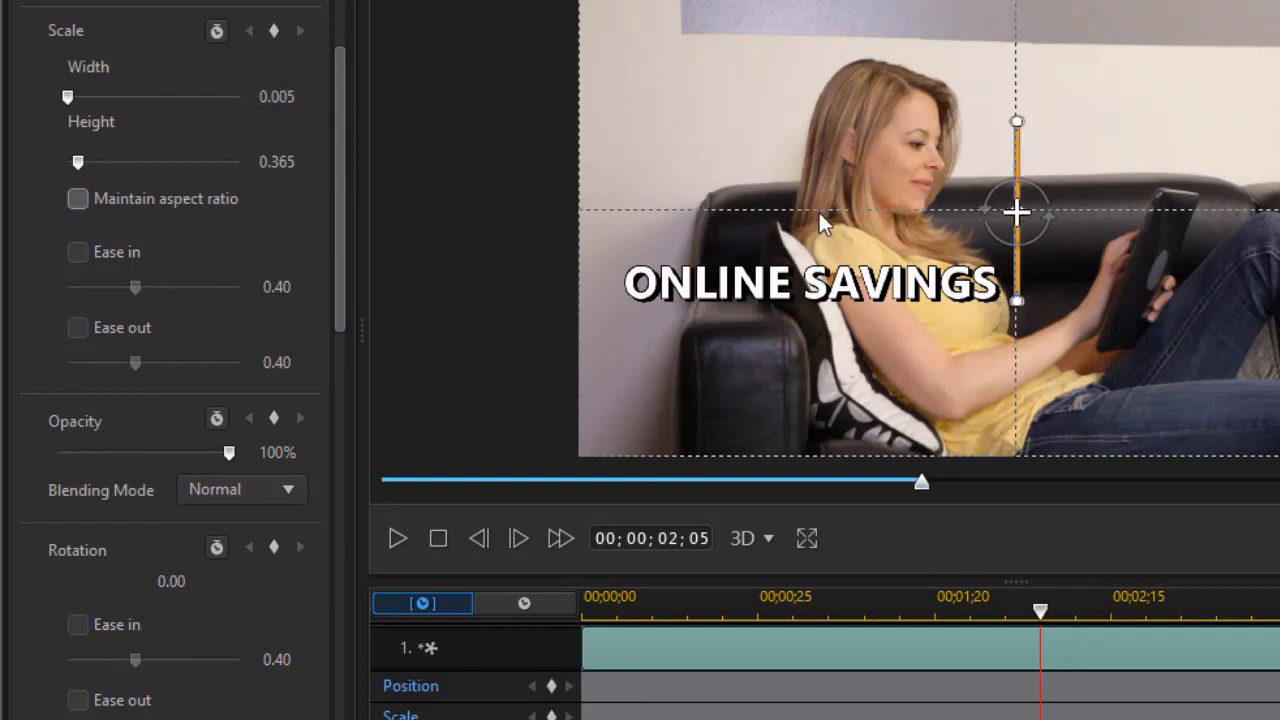
drag(1017, 261, 1013, 314)
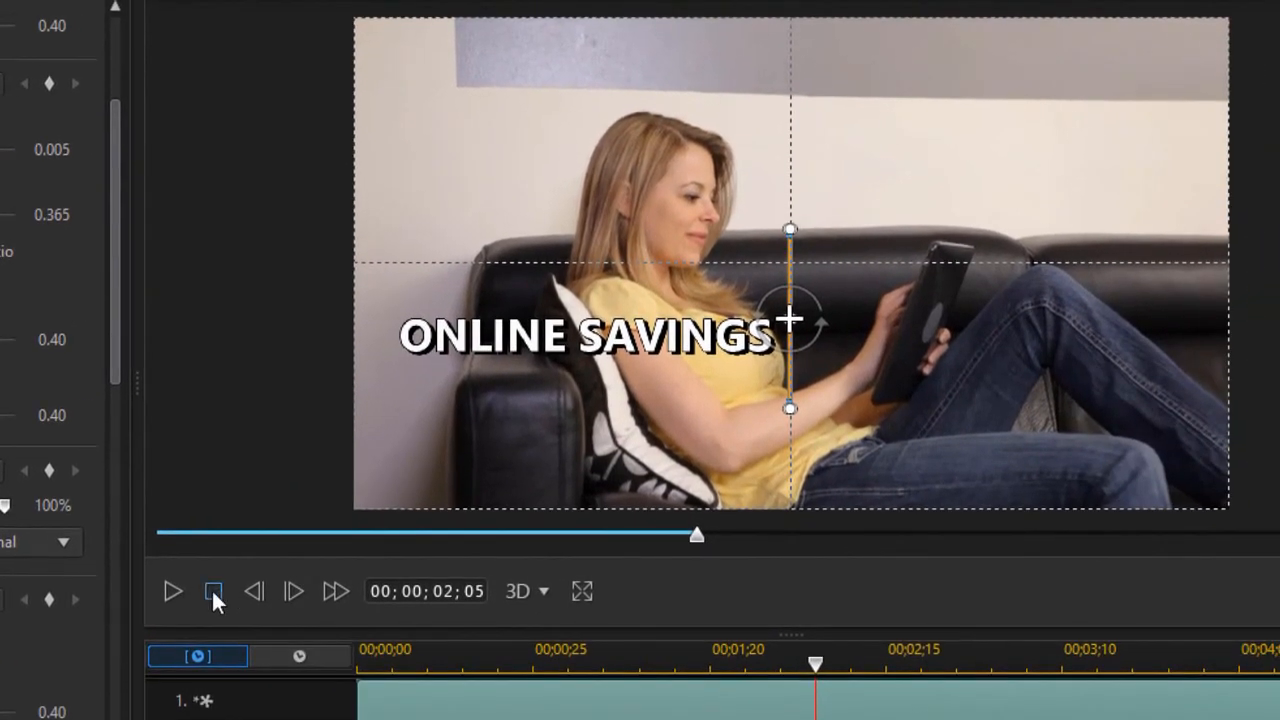
Step: Preview the orange bar from the clip's start, return to the main editor and play the bar with both titles
click(167, 587)
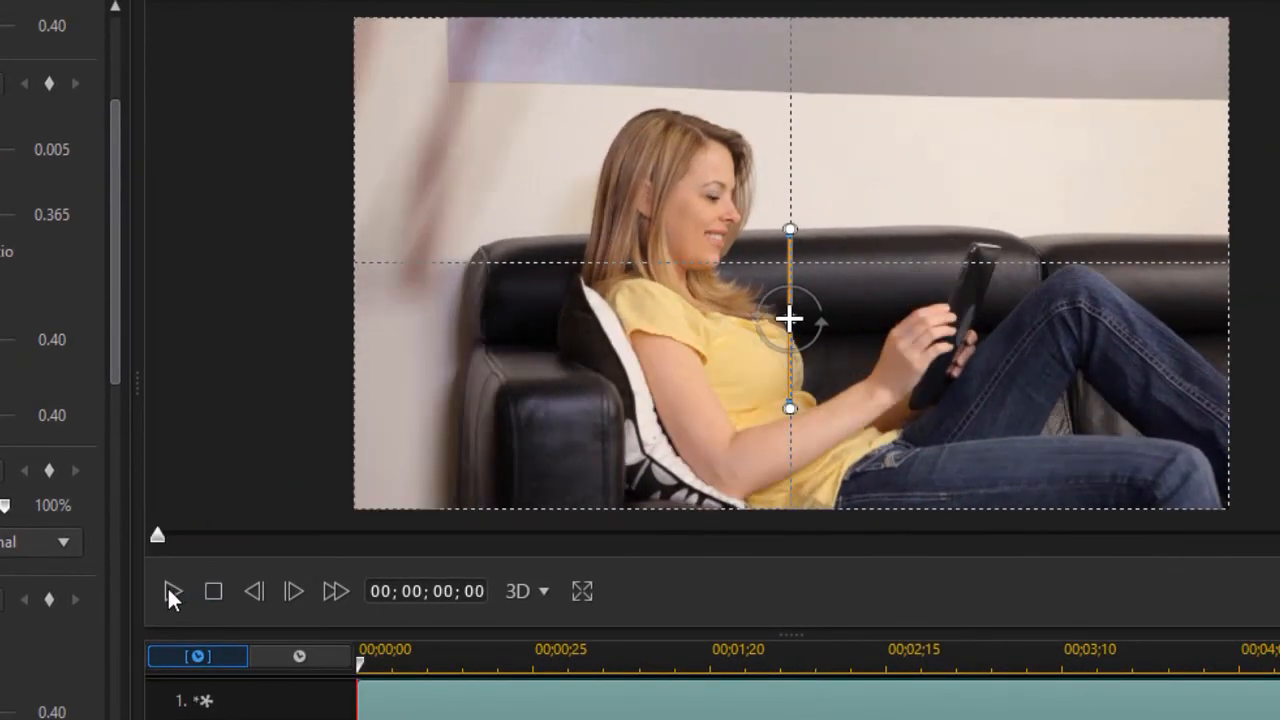
click(172, 589)
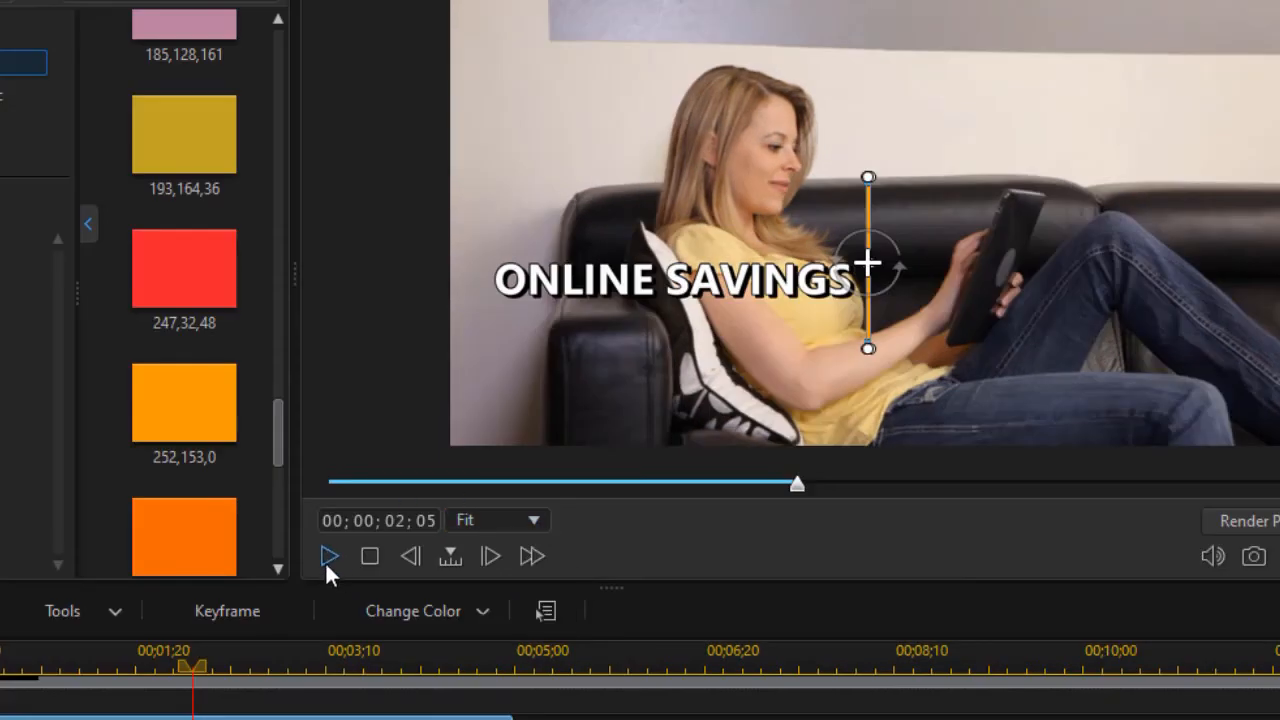
click(323, 558)
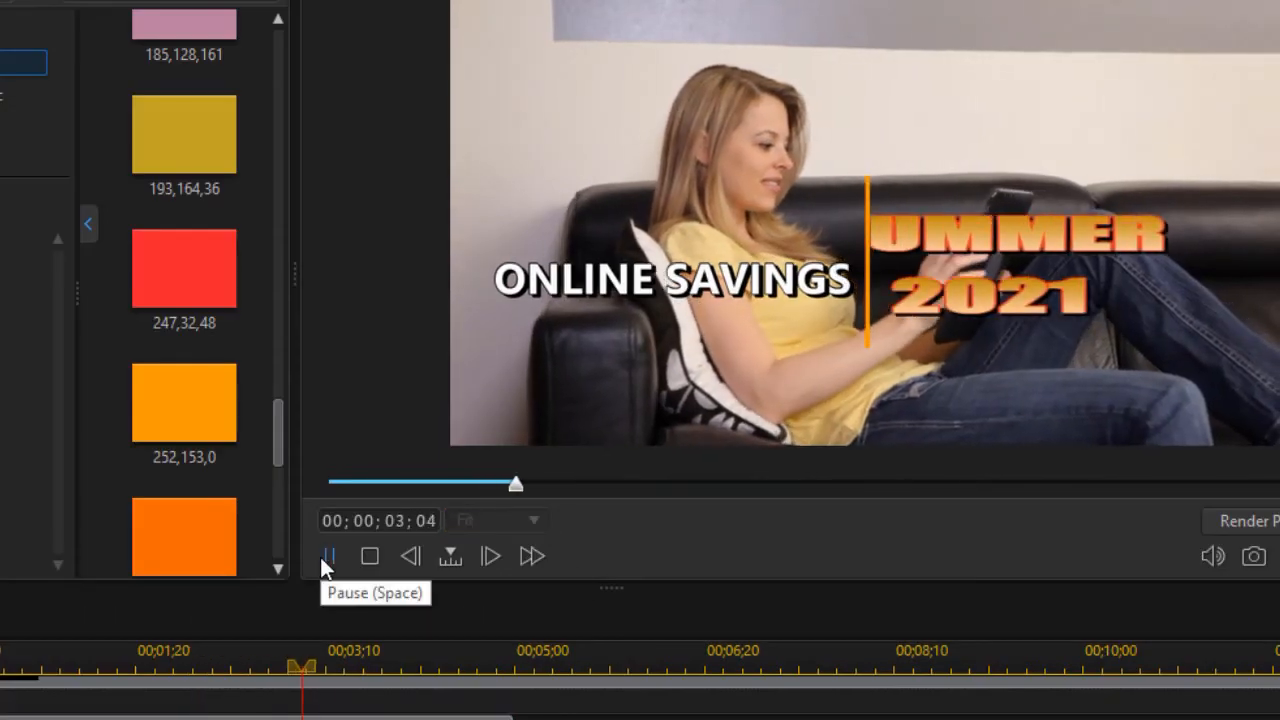
click(320, 556)
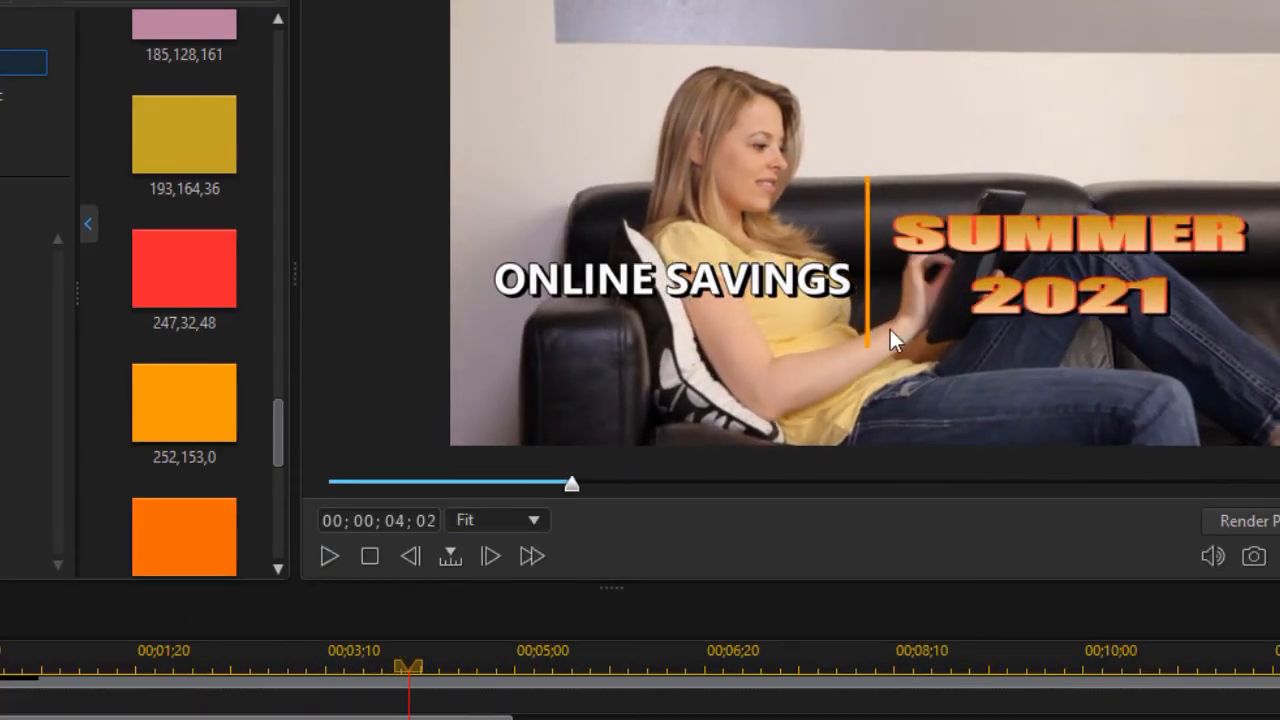